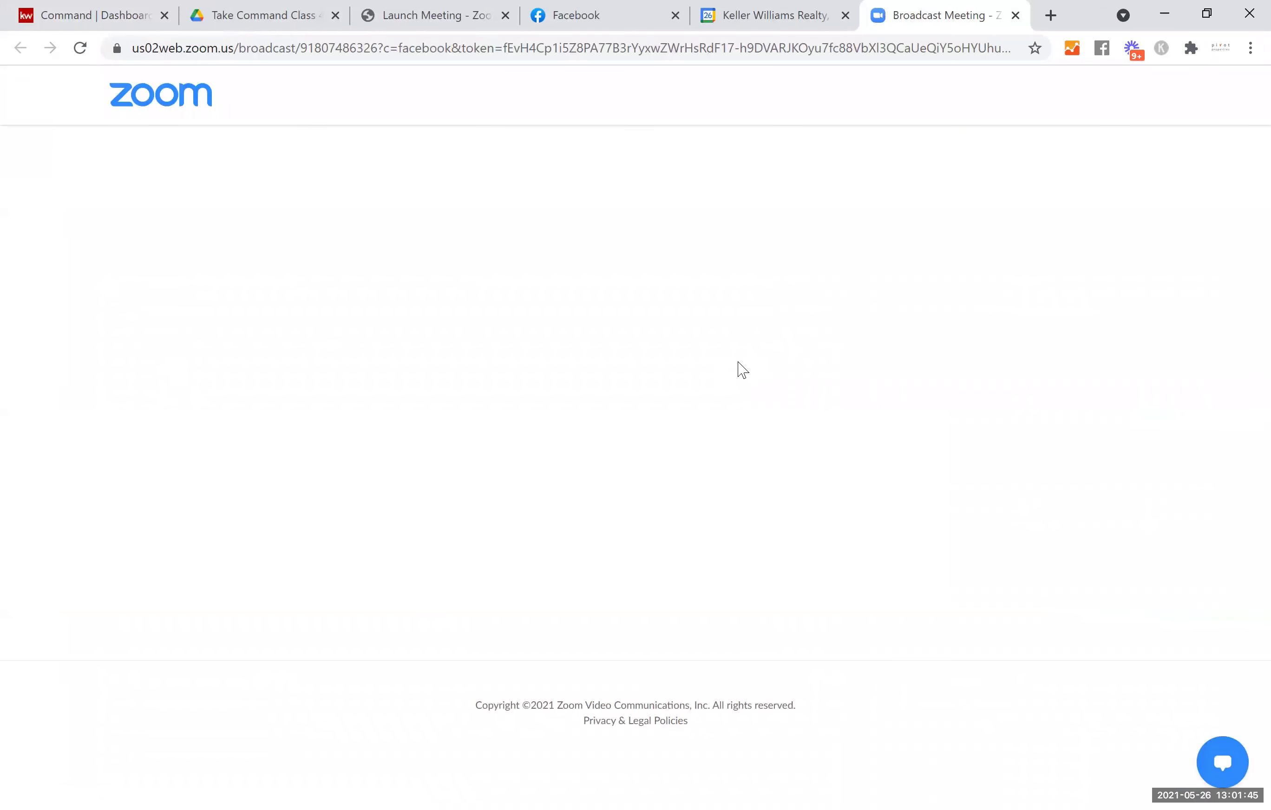
Set the Facebook live stream to share to the Geek Squad- KW North Shore Market Centers group and go live.
left_click(633, 598)
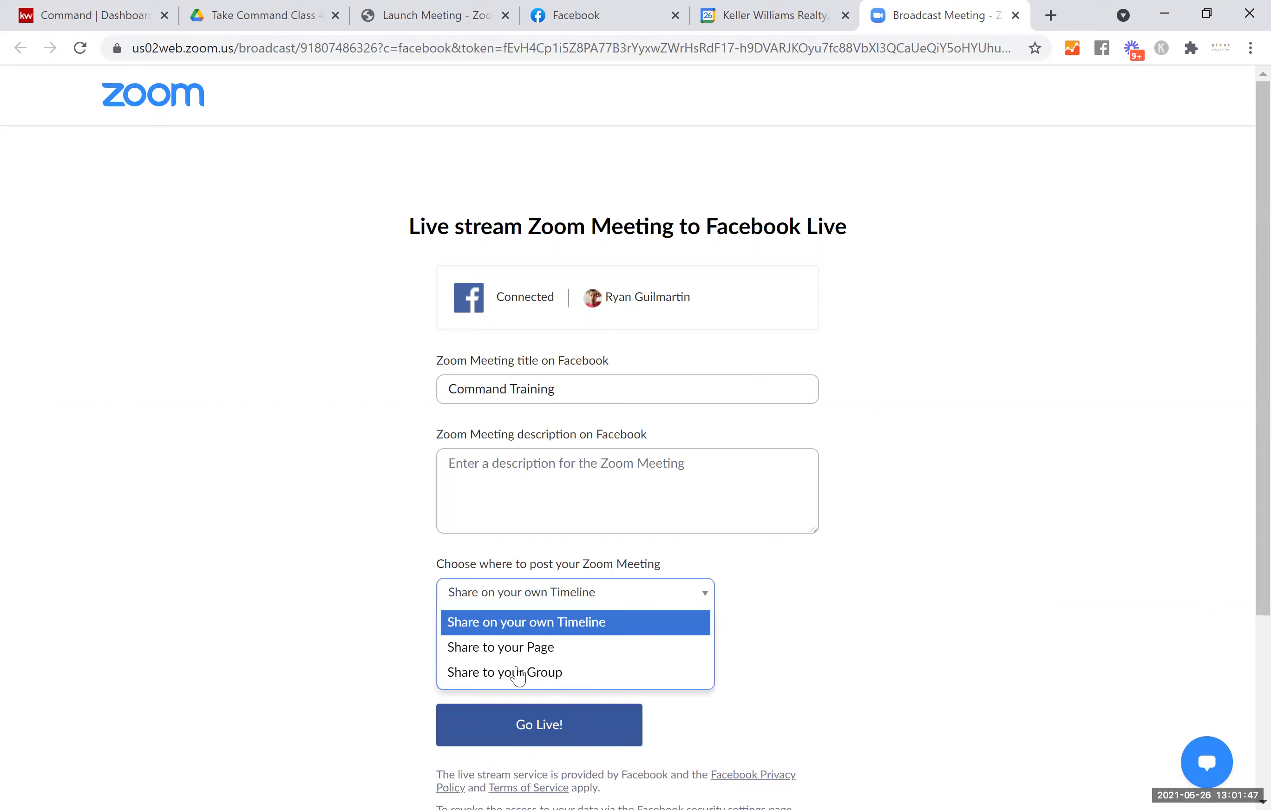
left_click(521, 680)
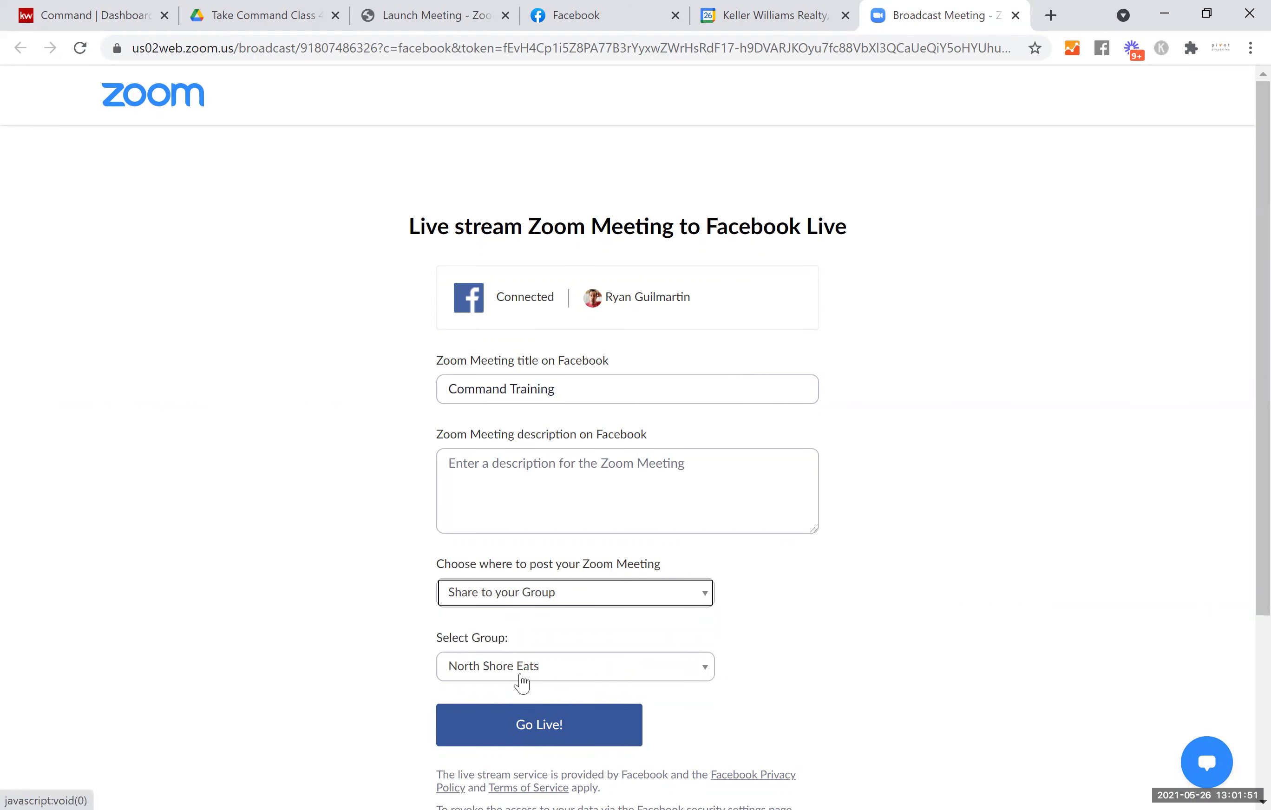
left_click(522, 682)
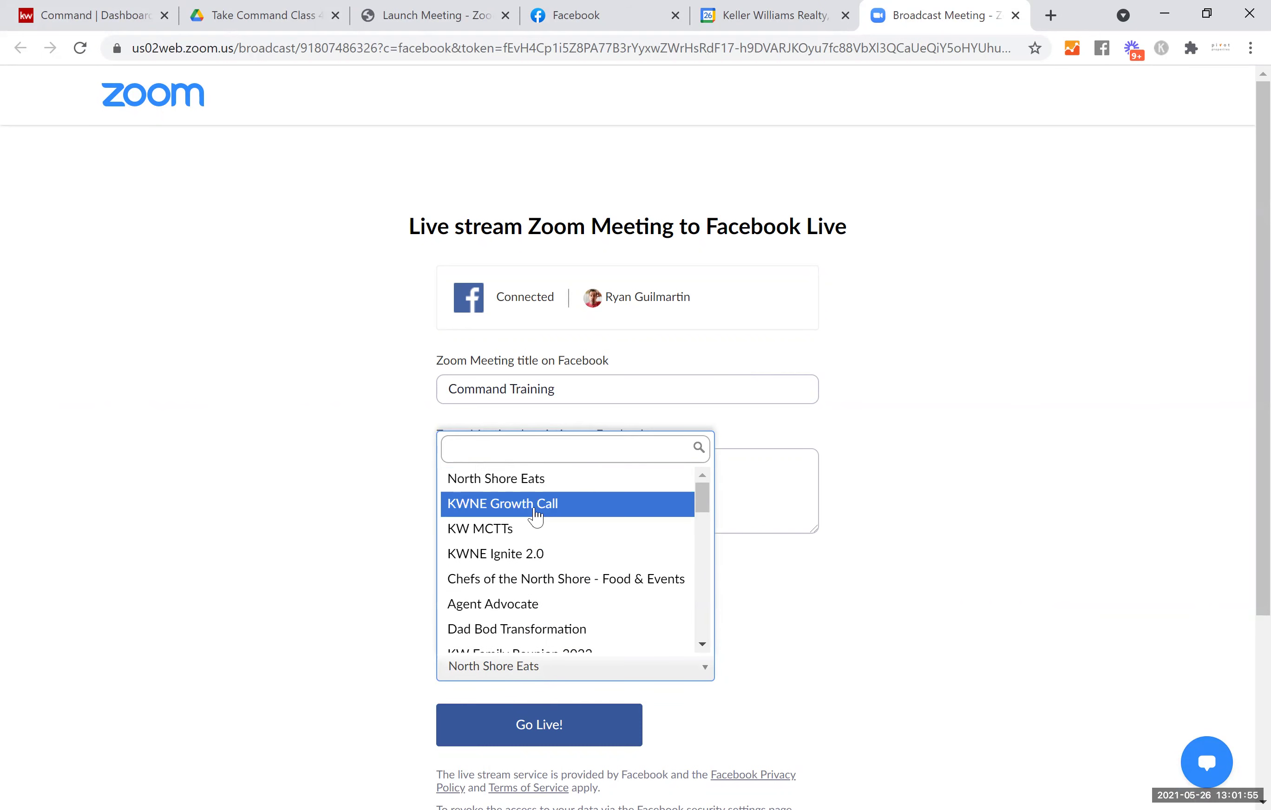
scroll(535, 518, "down", 2)
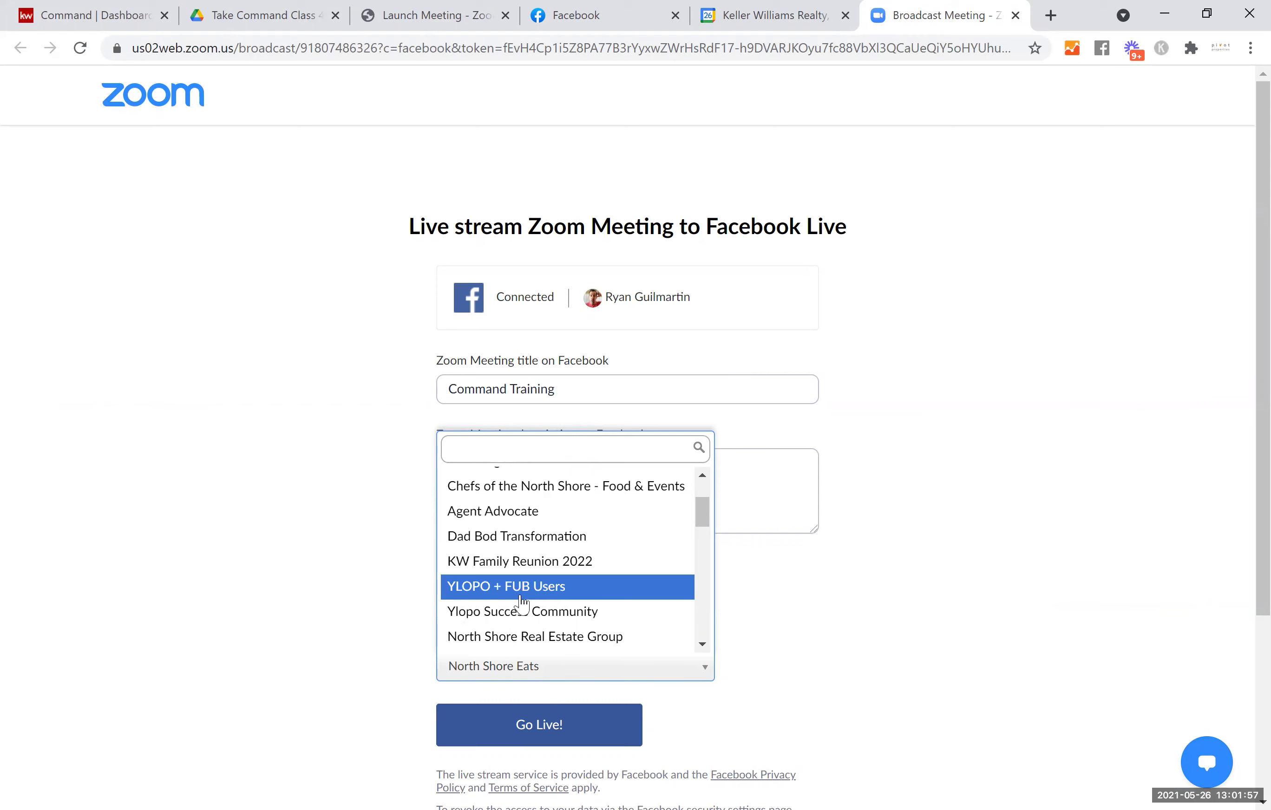
scroll(521, 604, "down", 4)
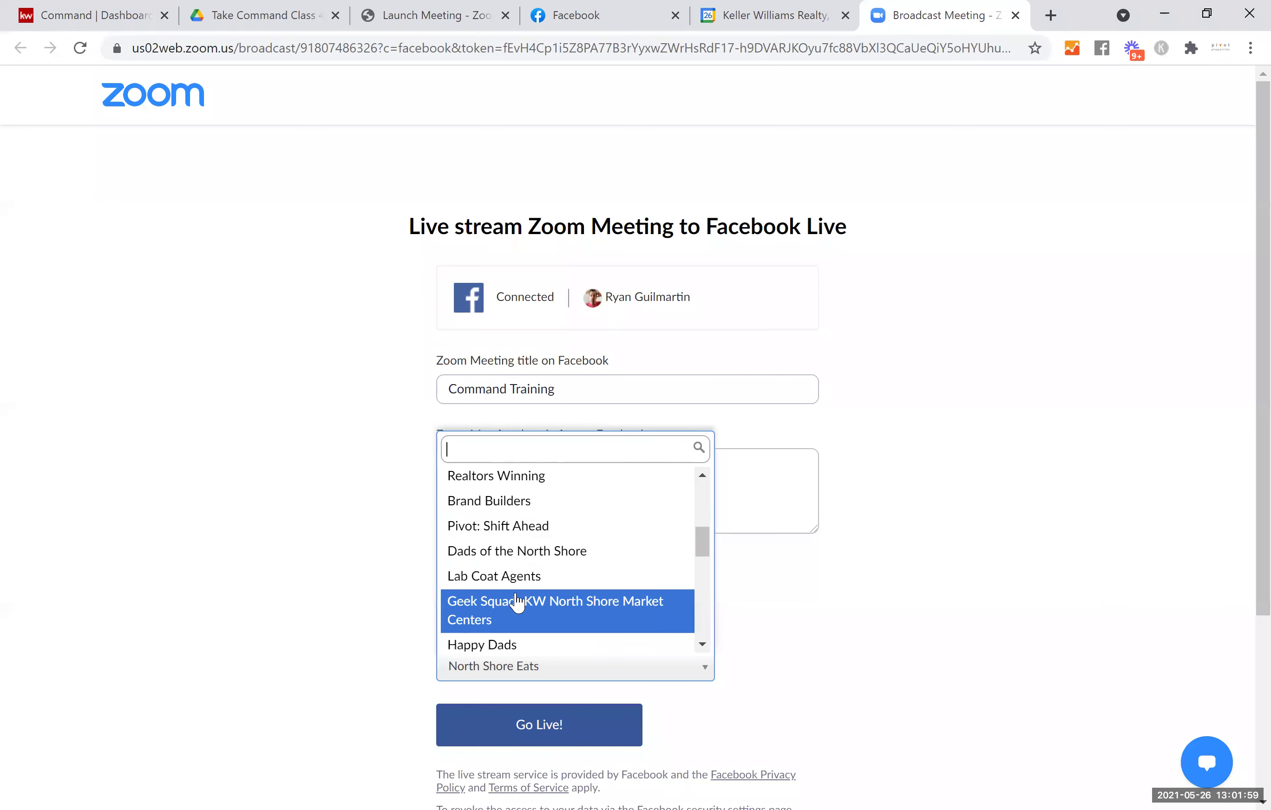
left_click(517, 603)
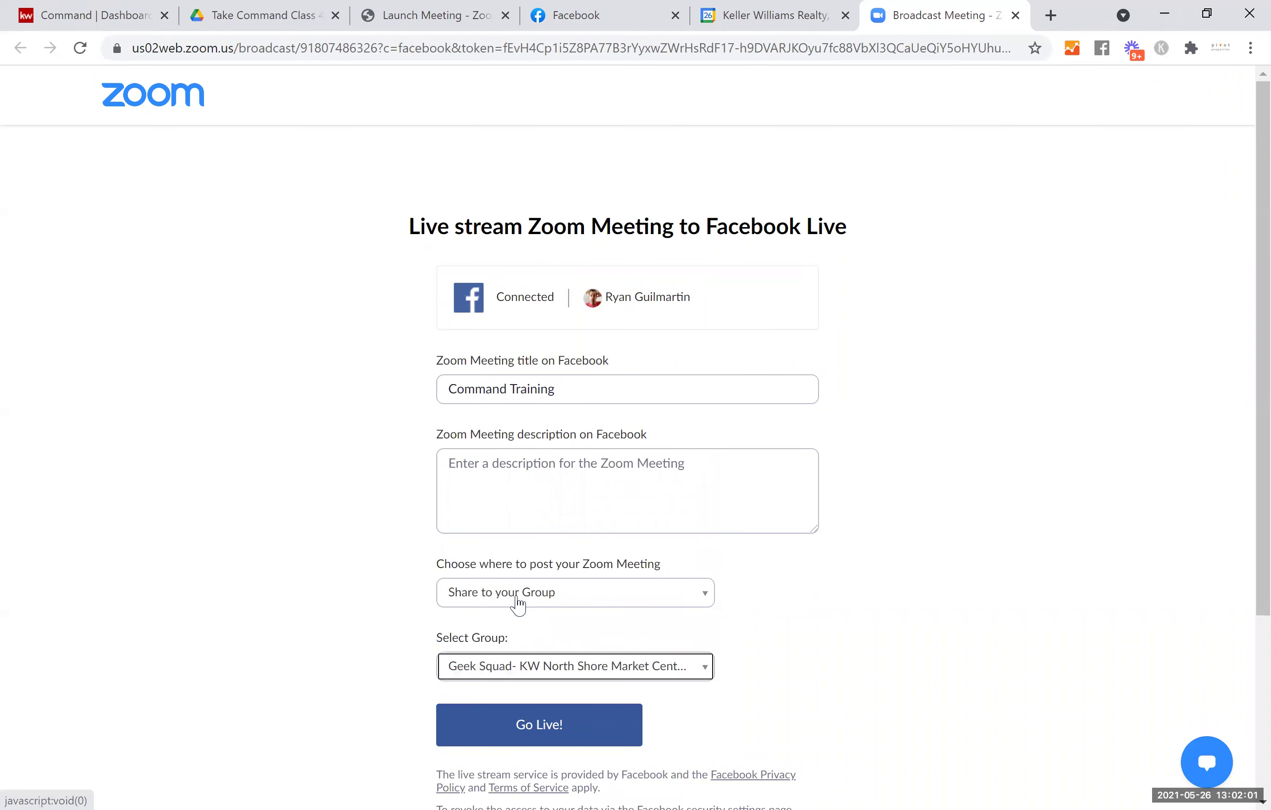
left_click(537, 715)
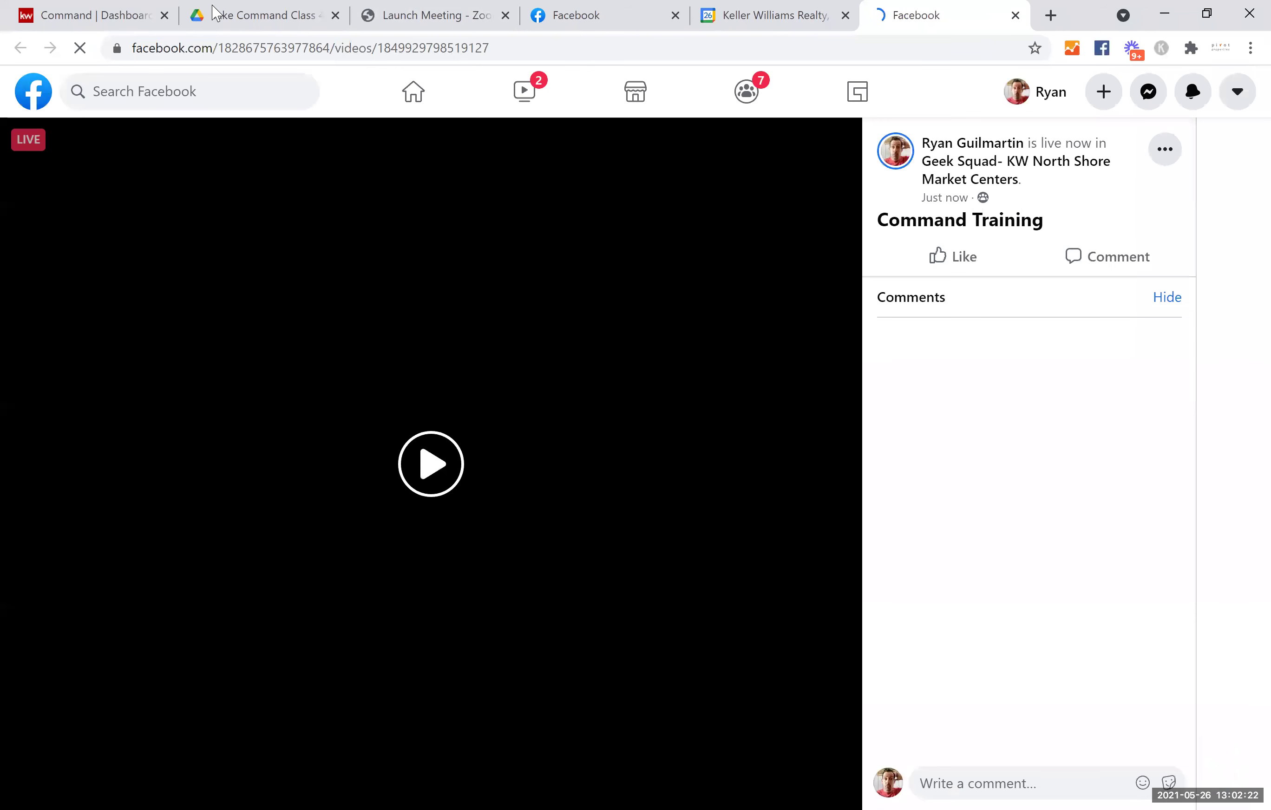
Switch to the Take Command Class 4 PDF in Google Drive and read through its sections from Higher Level Opportunities to Teams.
left_click(100, 19)
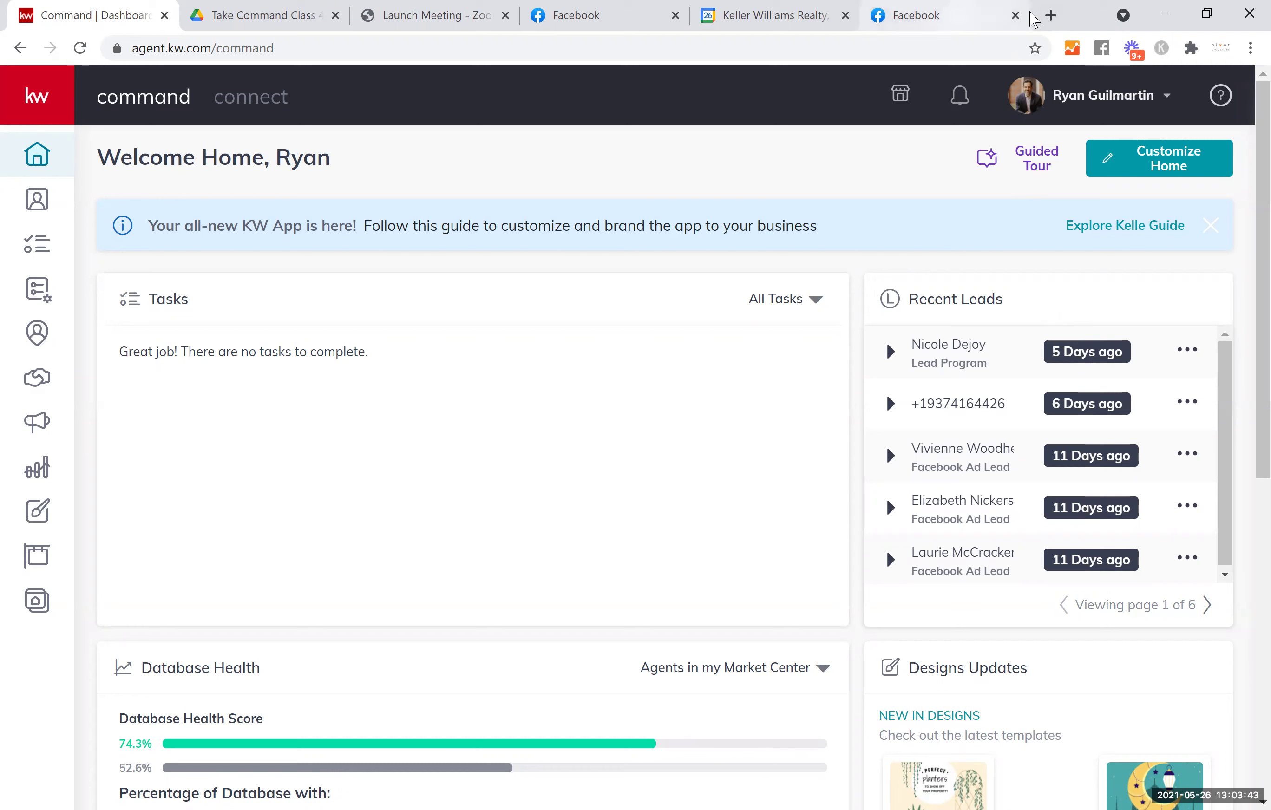
left_click(228, 21)
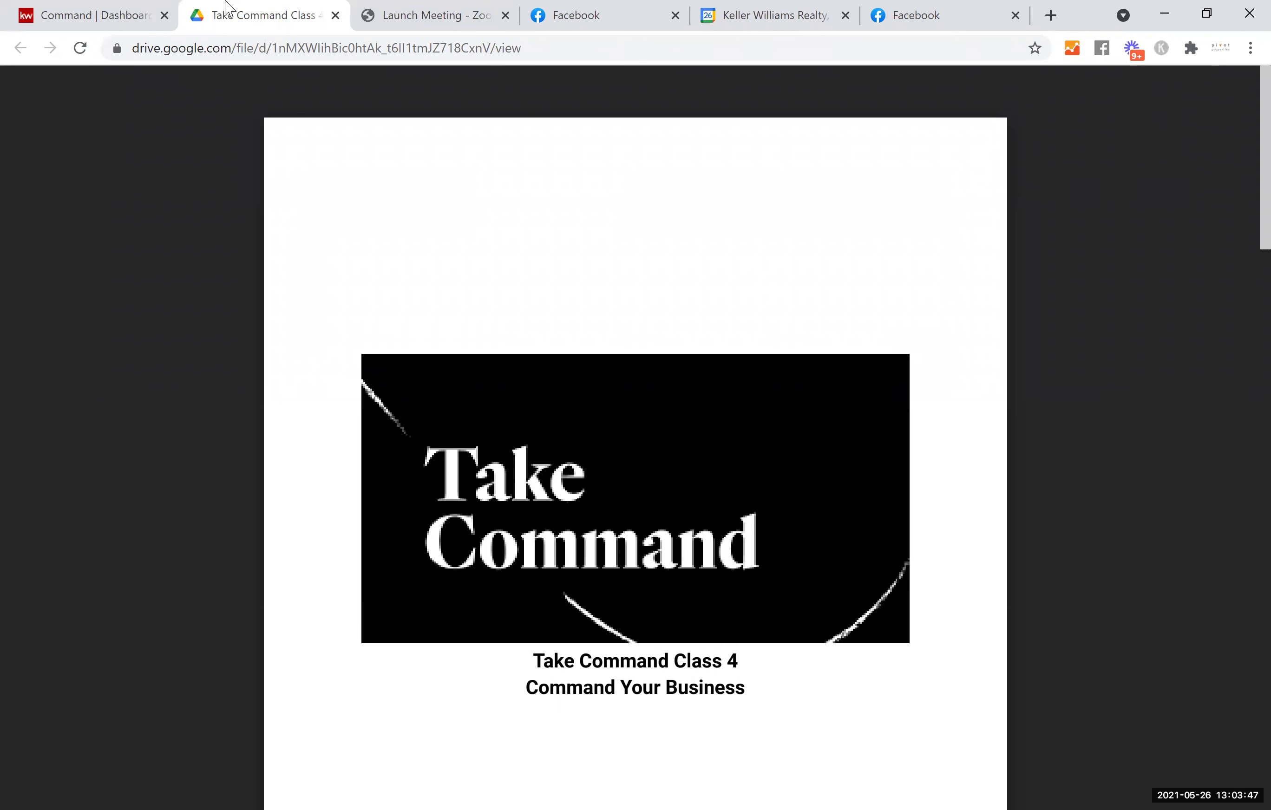
scroll(618, 366, "down", 5)
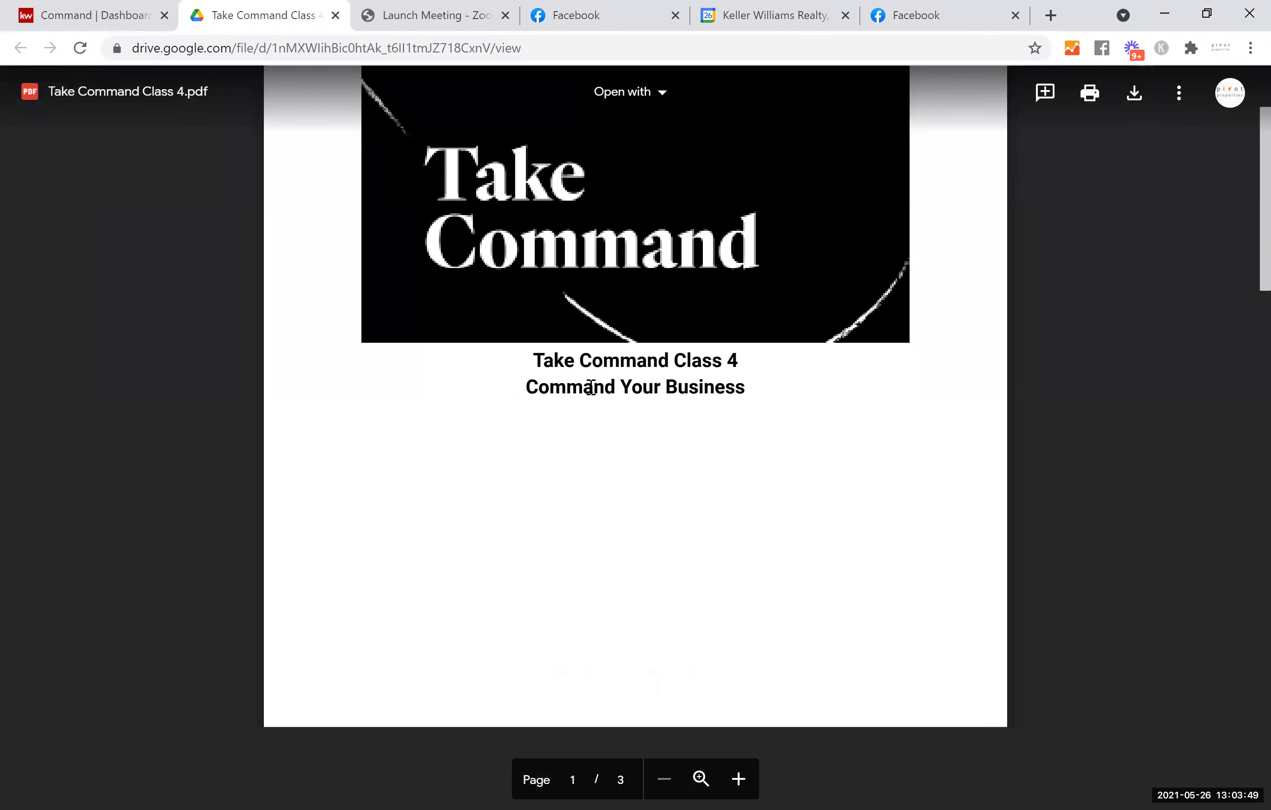
scroll(590, 388, "down", 10)
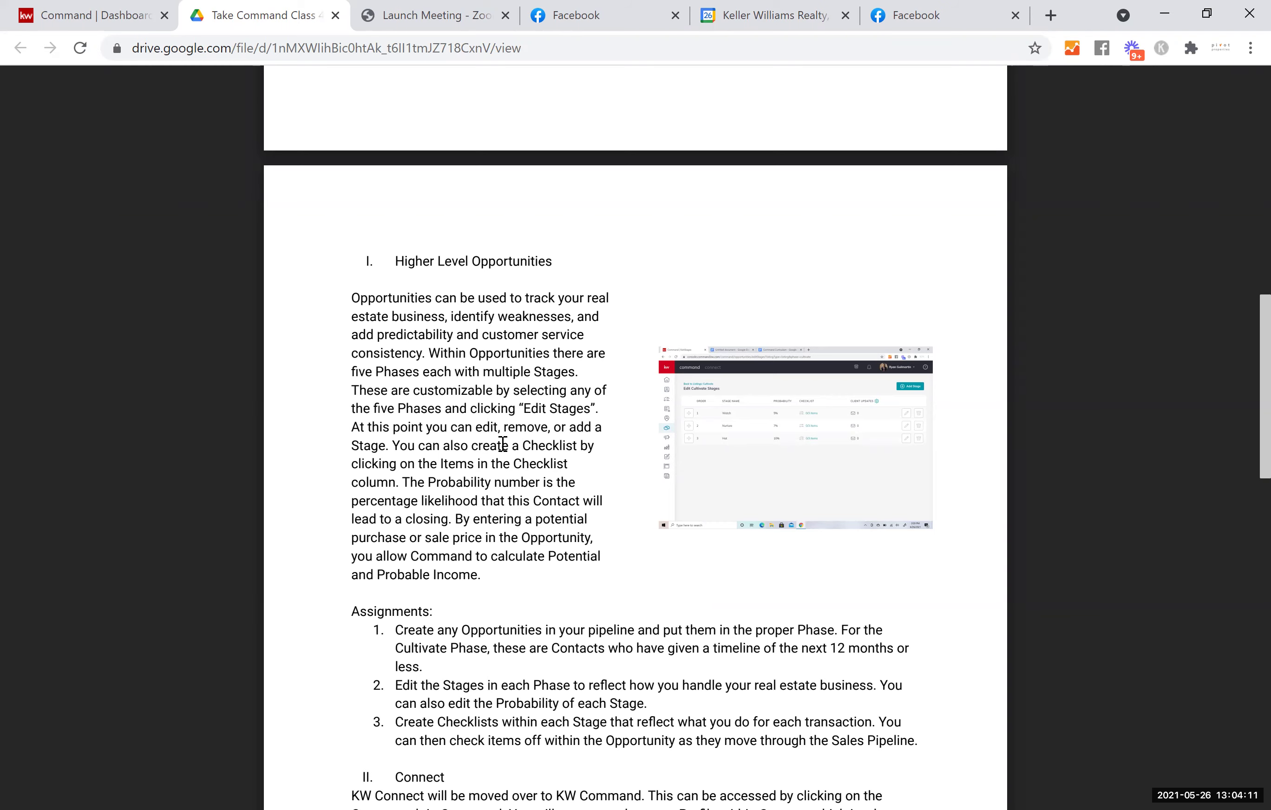
scroll(414, 176, "up", 8)
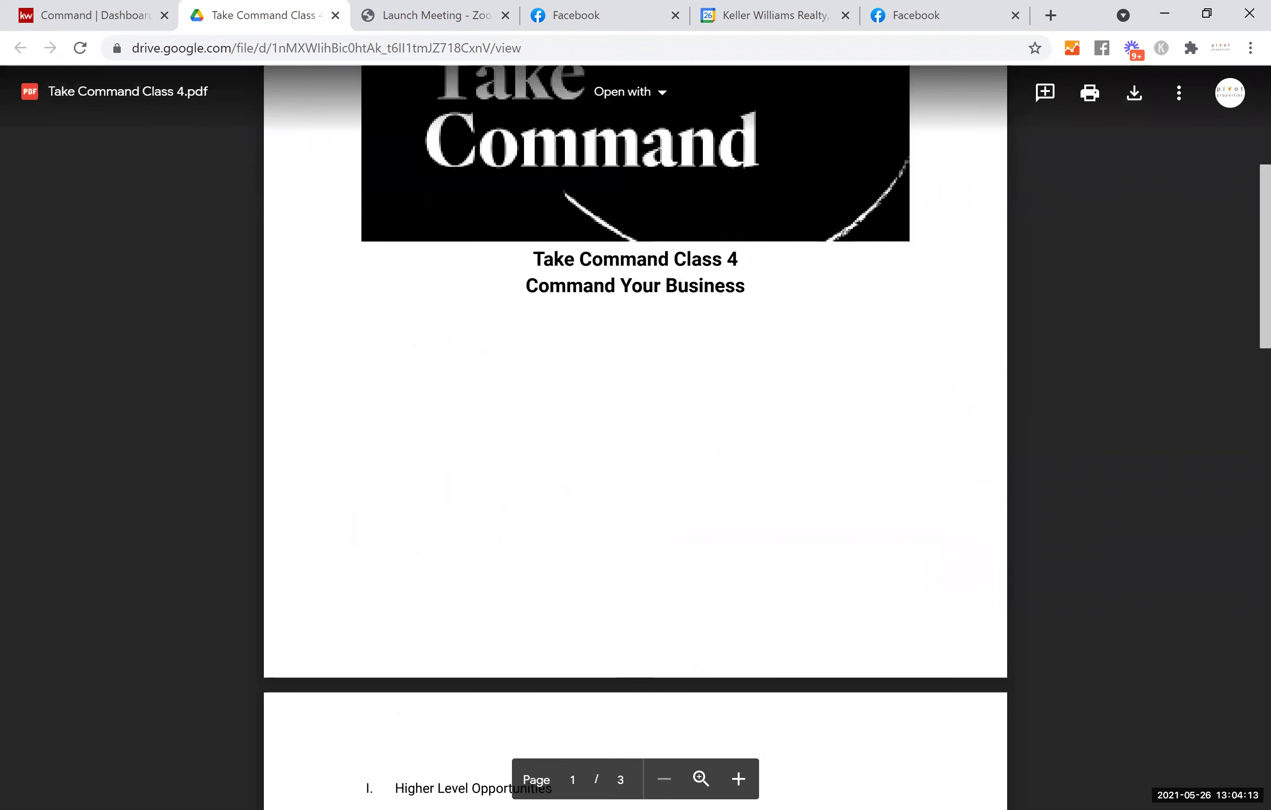
scroll(425, 241, "down", 15)
scroll(418, 256, "down", 3)
scroll(417, 251, "up", 11)
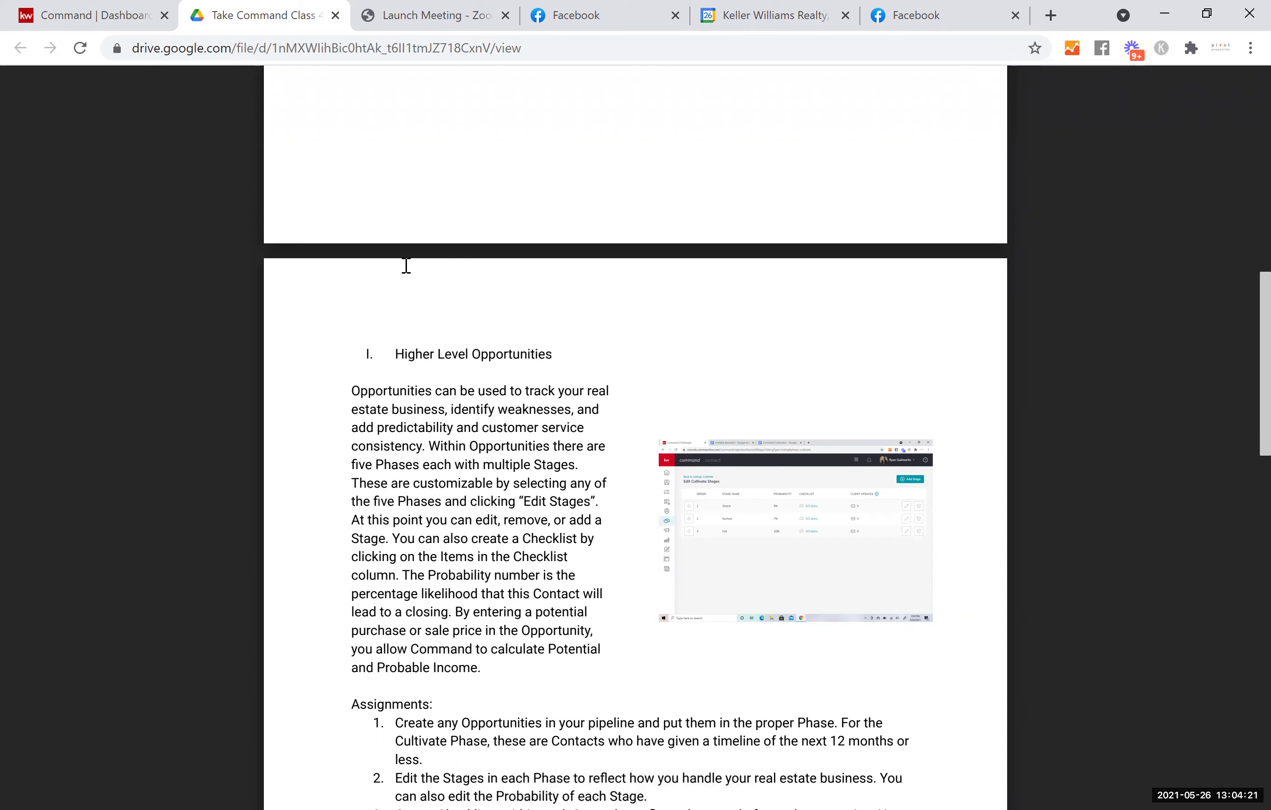
scroll(406, 265, "down", 12)
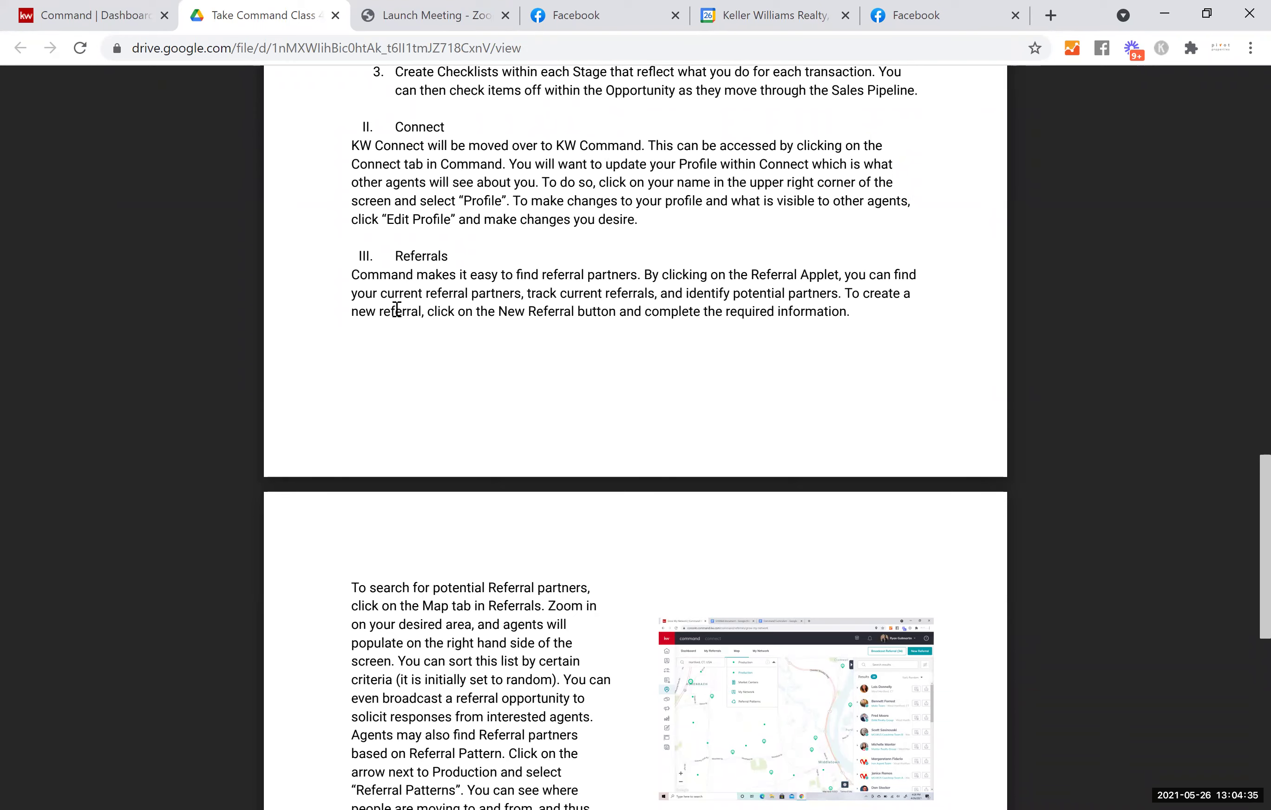
scroll(434, 445, "down", 7)
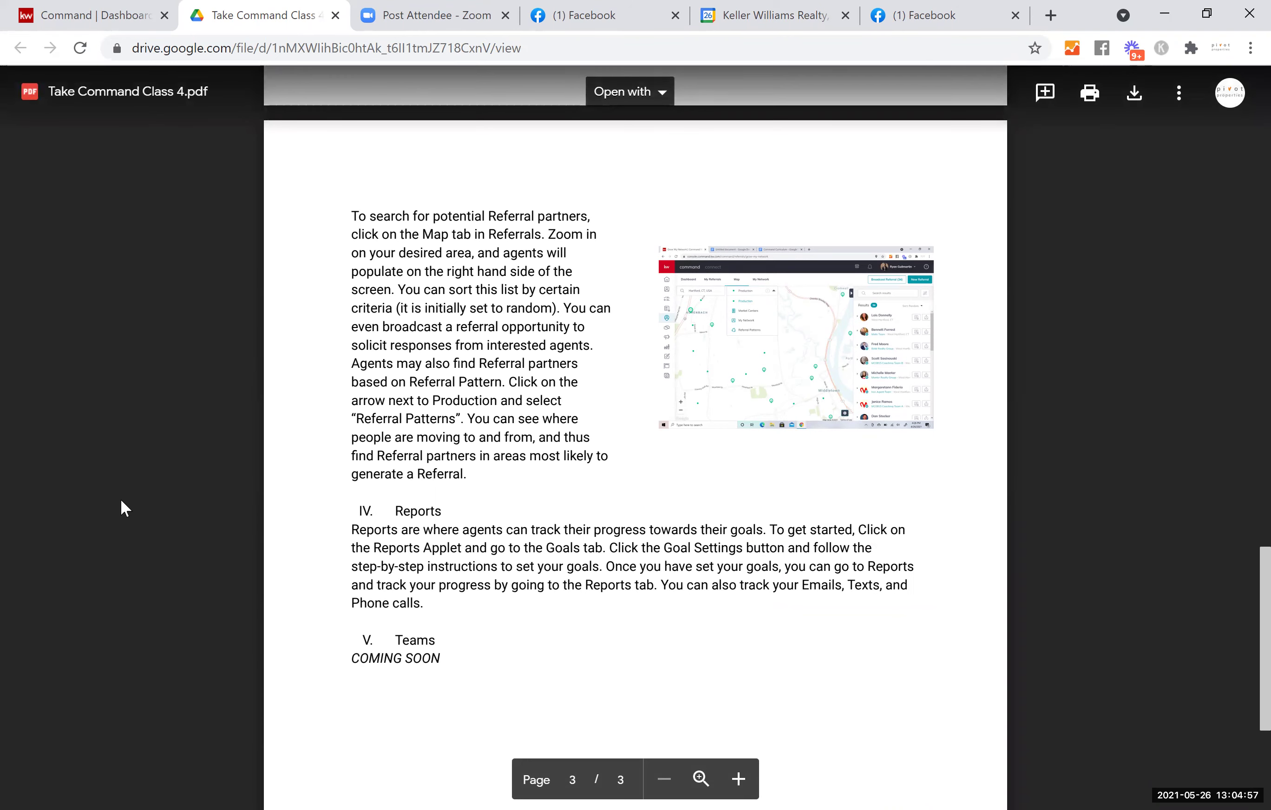
In Google Calendar, hide and reshow the KW Market Center calendar and view the attachments of Wednesday's Command Training event.
left_click(832, 28)
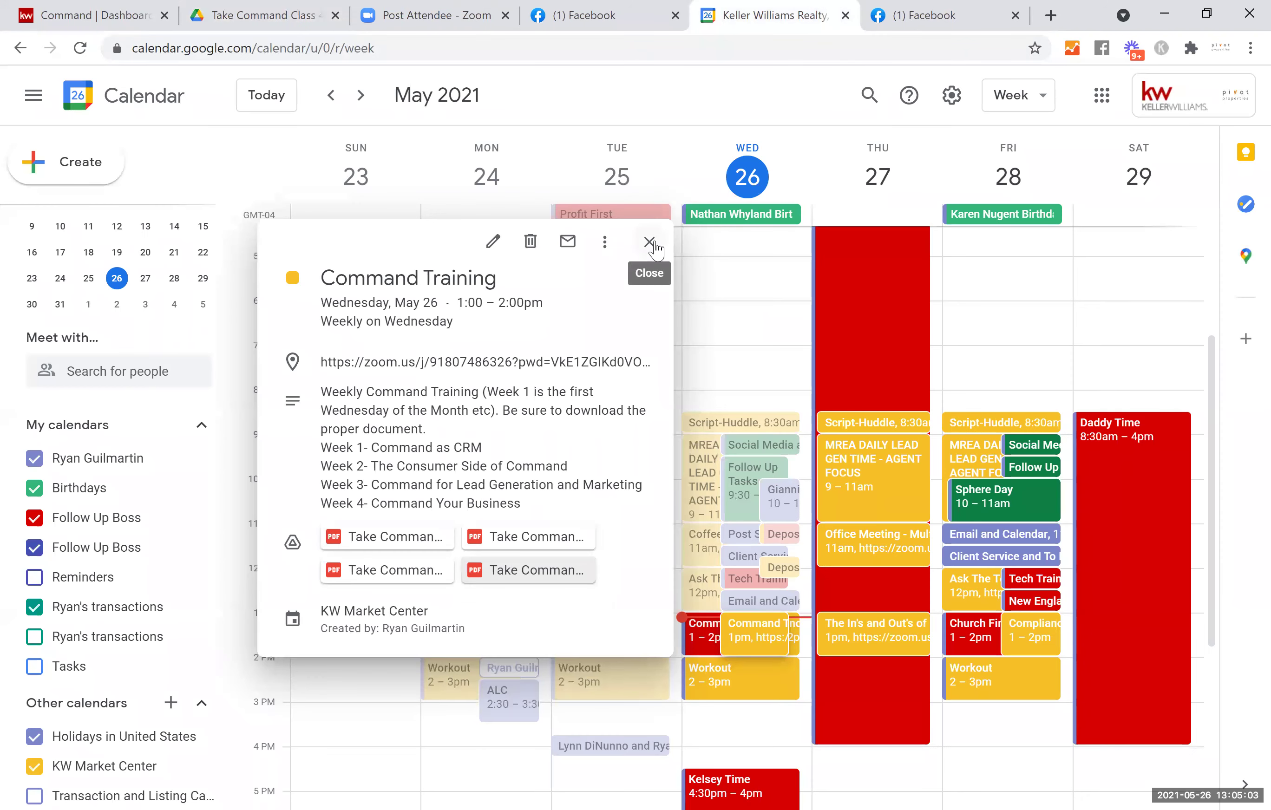
left_click(656, 248)
left_click(35, 769)
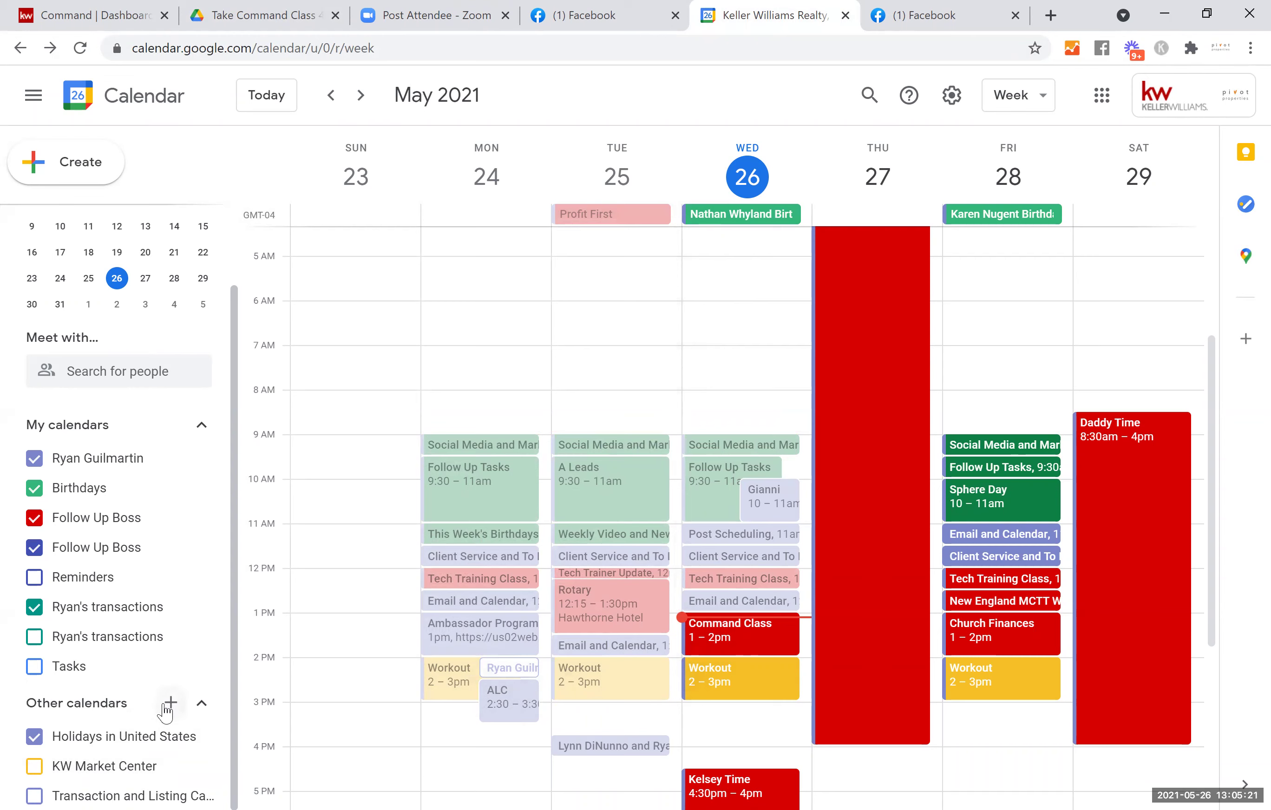
left_click(34, 767)
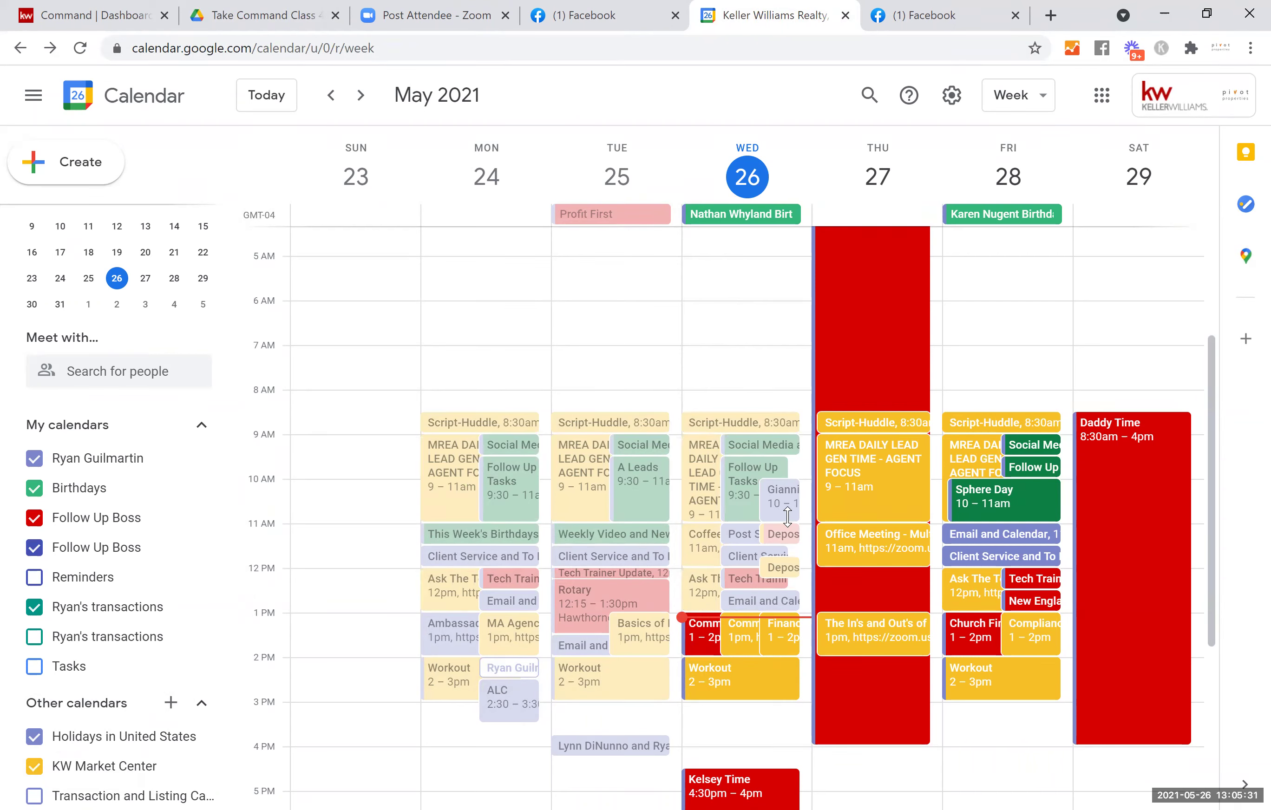
left_click(746, 625)
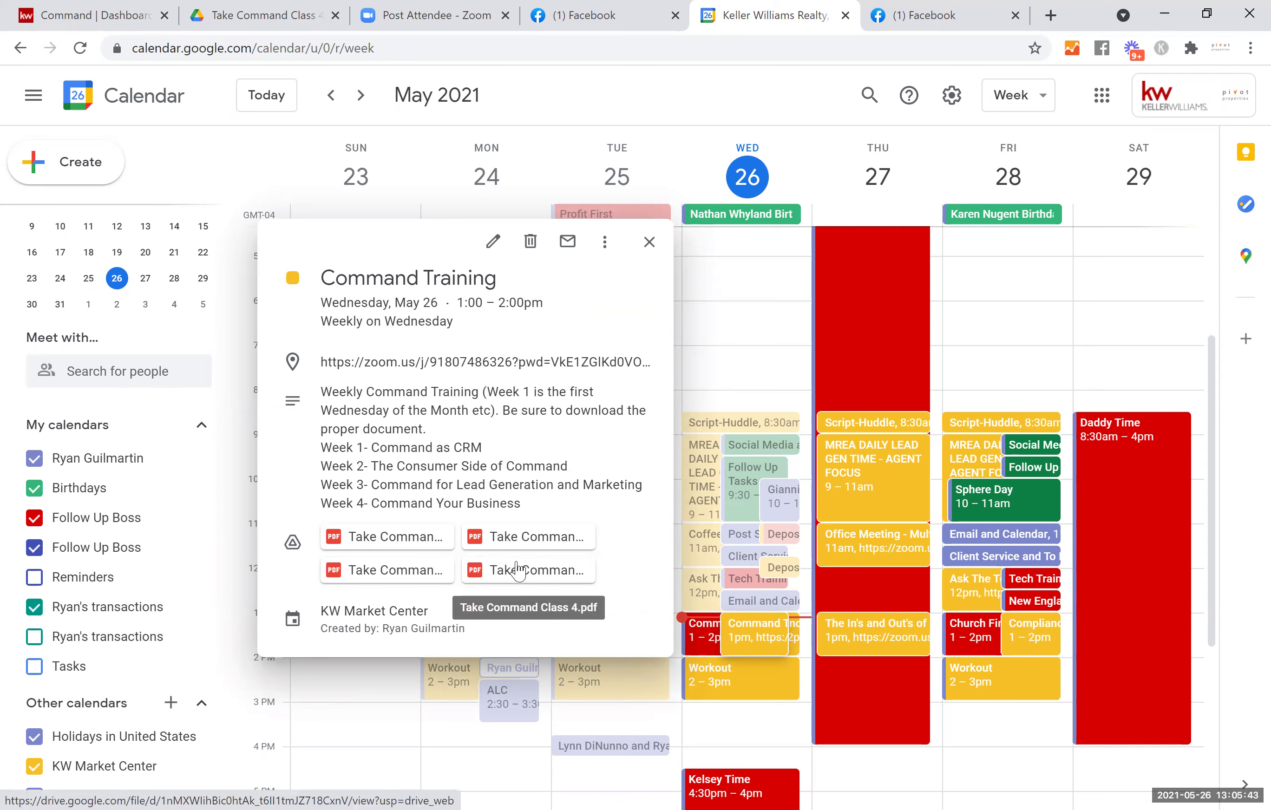
left_click(649, 241)
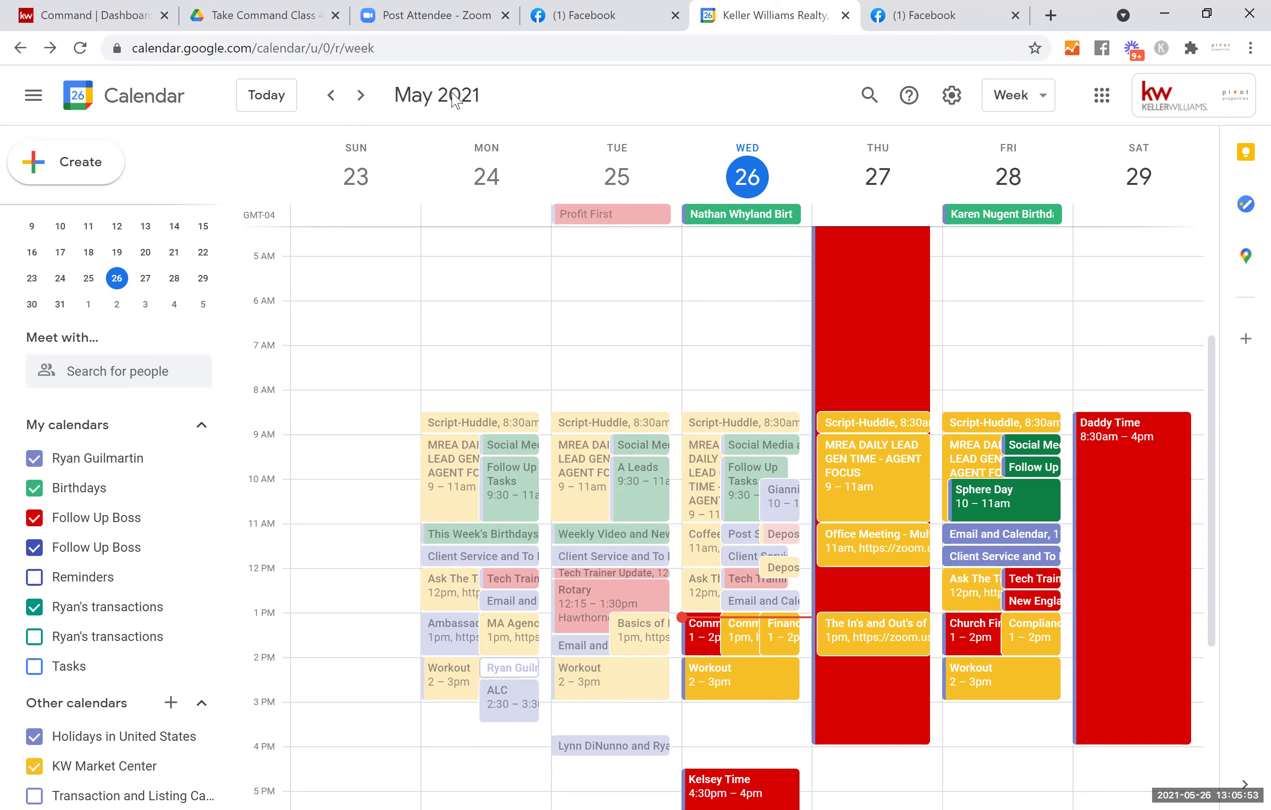
Switch to Facebook and open the files section of the Geek Squad- KW North Shore Market Centers group.
left_click(546, 22)
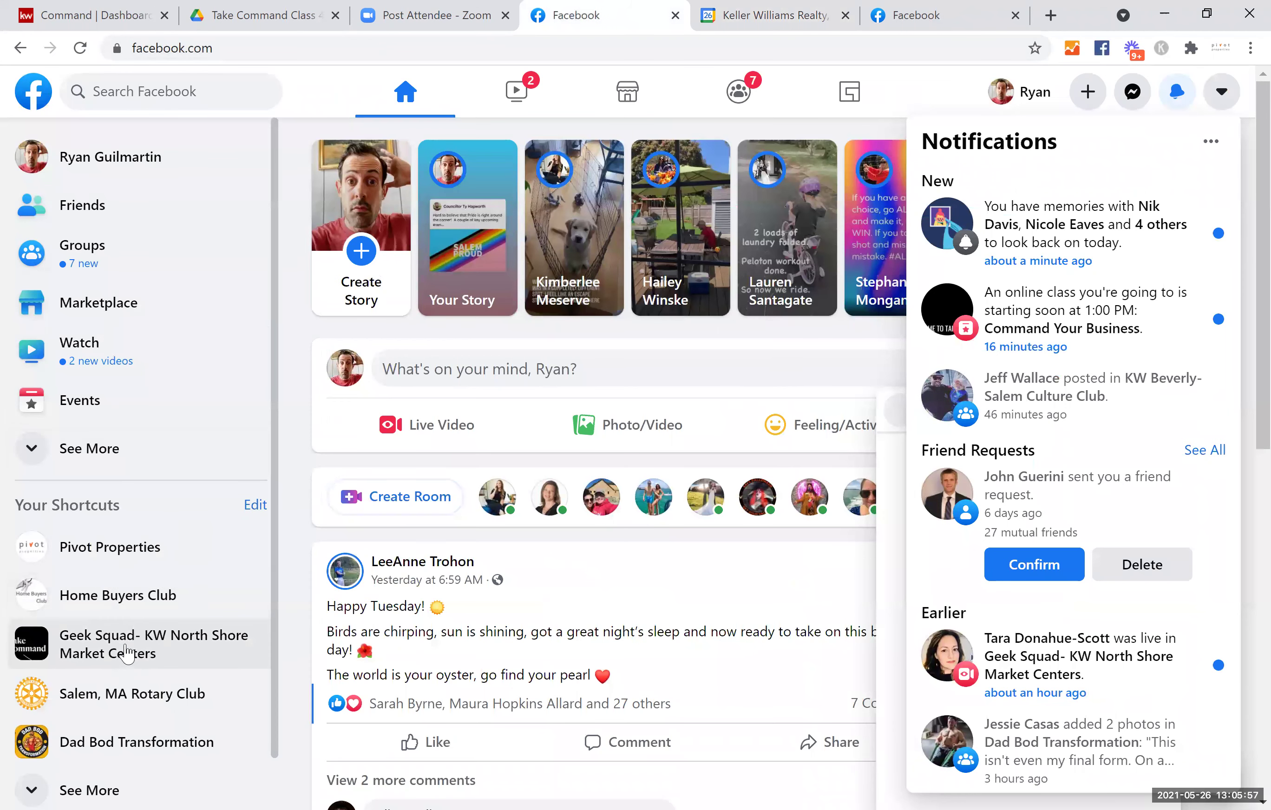
left_click(125, 654)
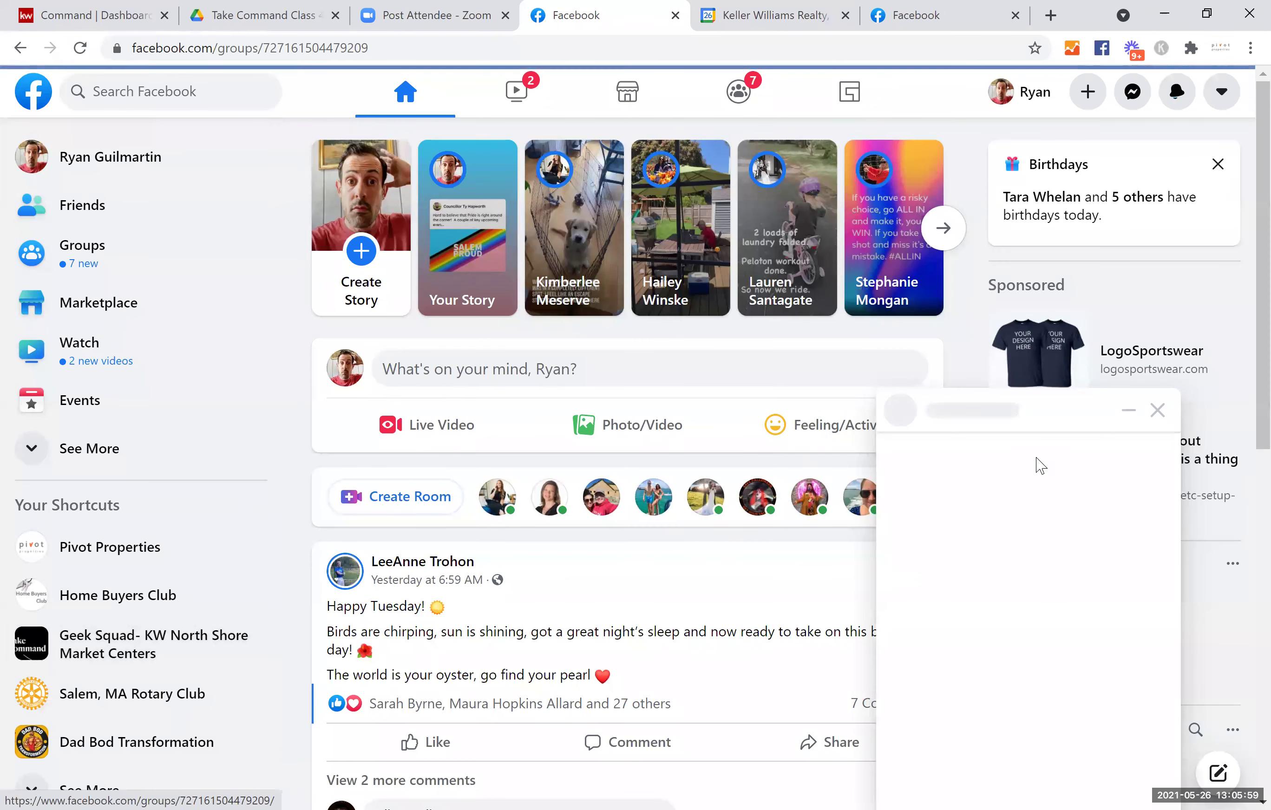
left_click(1156, 412)
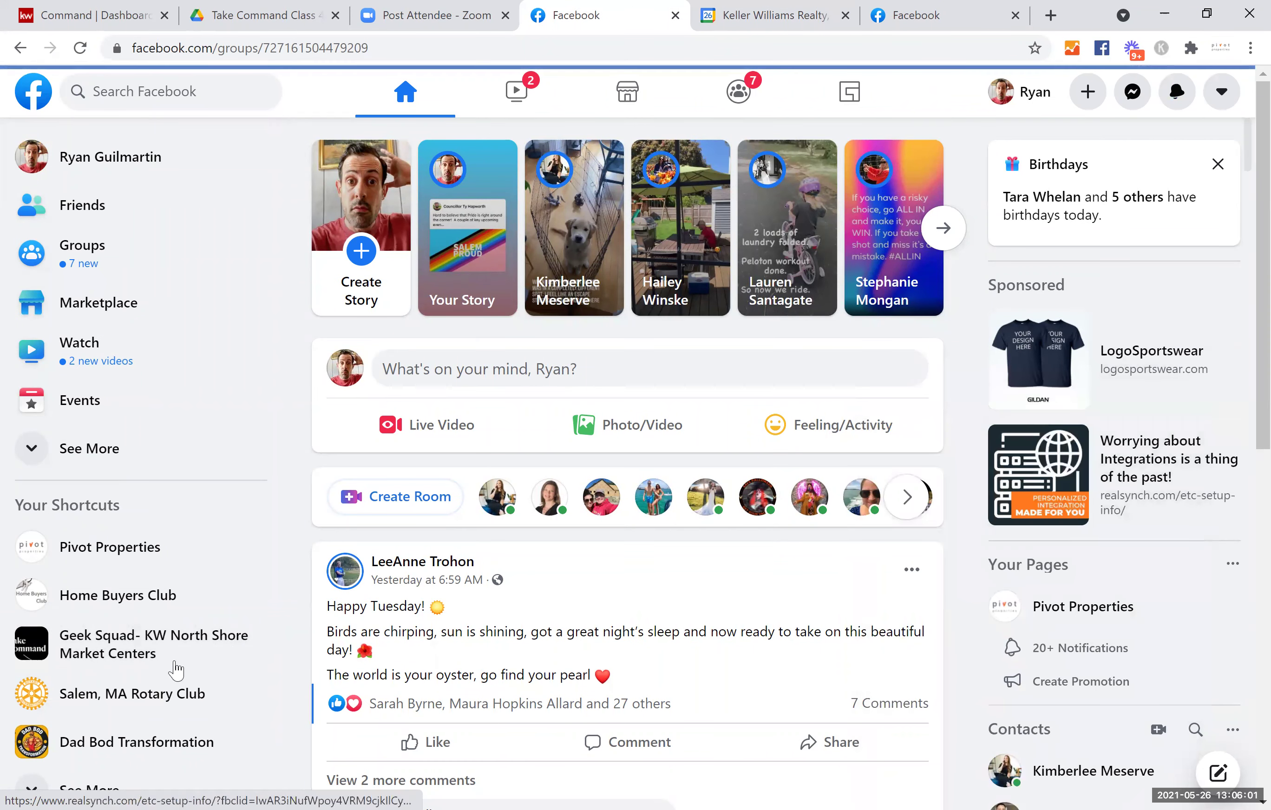
left_click(100, 658)
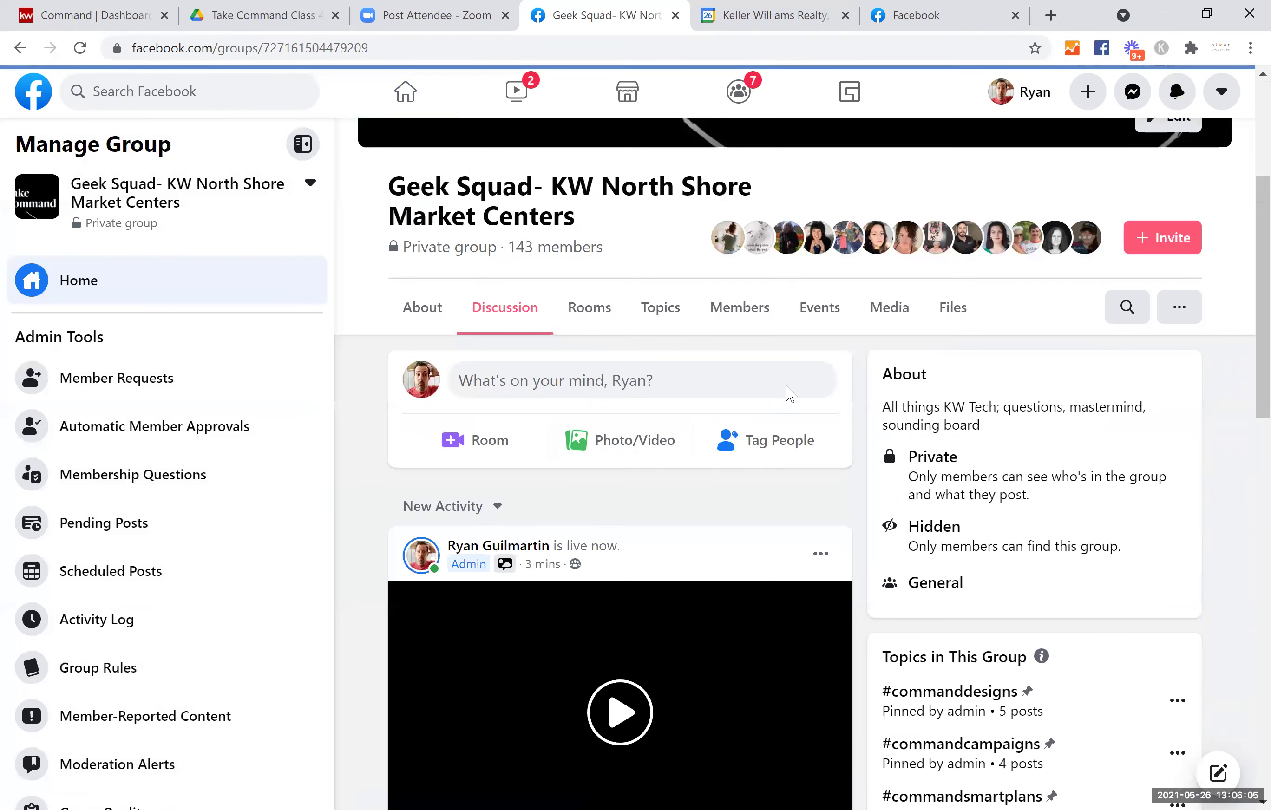
left_click(950, 316)
scroll(903, 514, "down", 10)
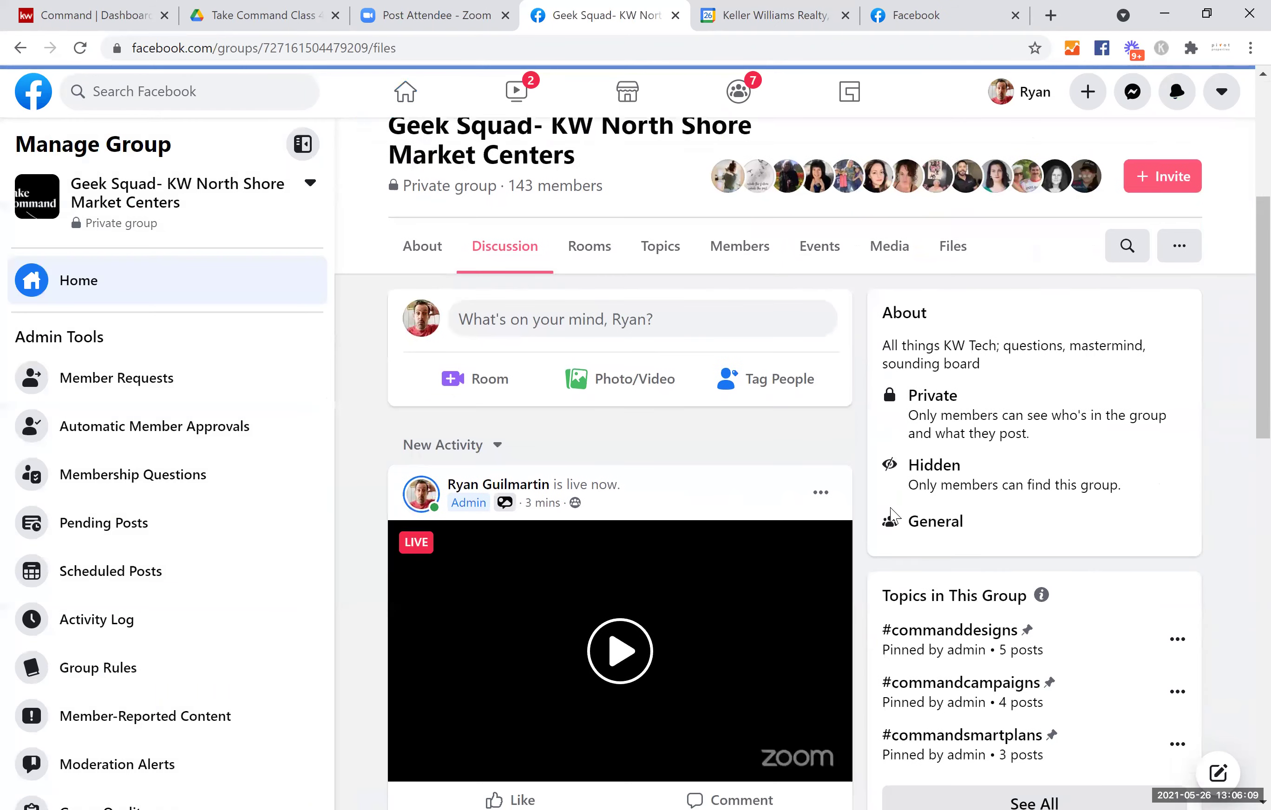
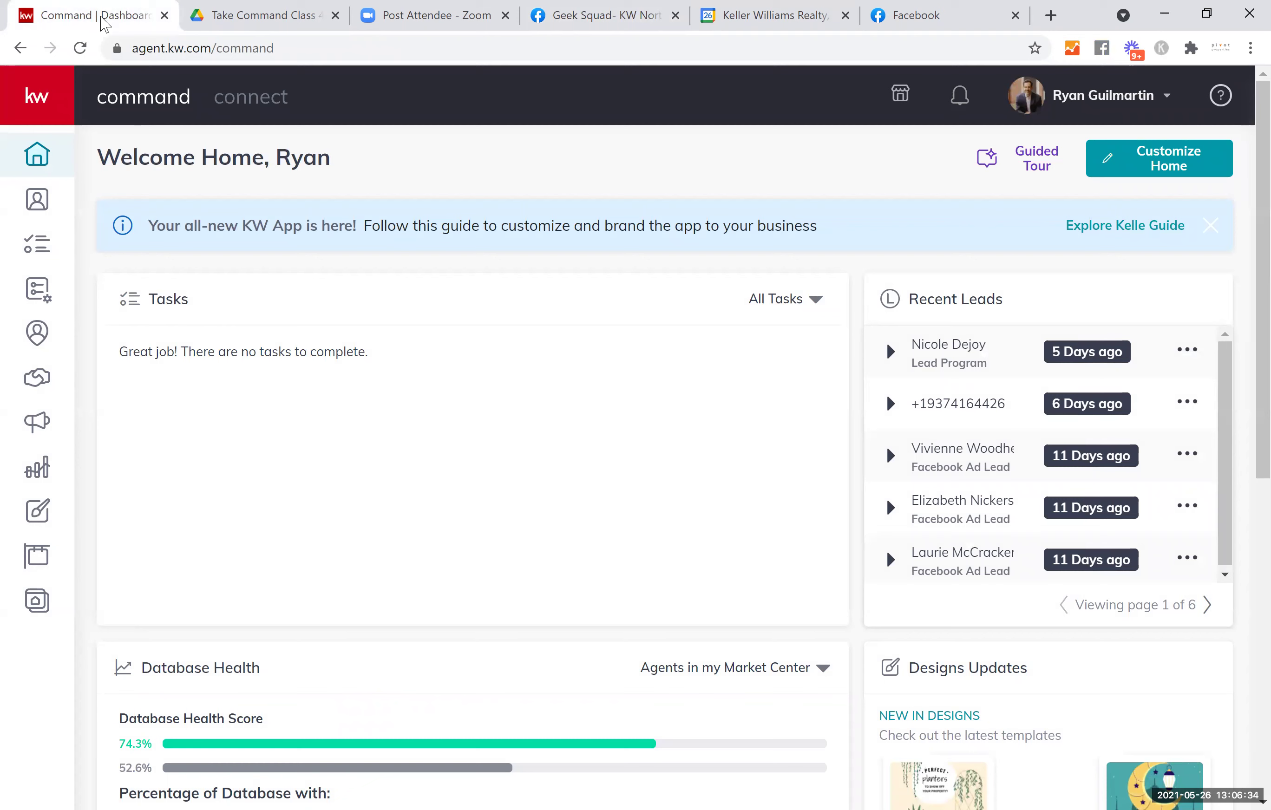
Return to the Command dashboard and close the live video, Google Calendar and Geek Squad group pages.
left_click(1016, 15)
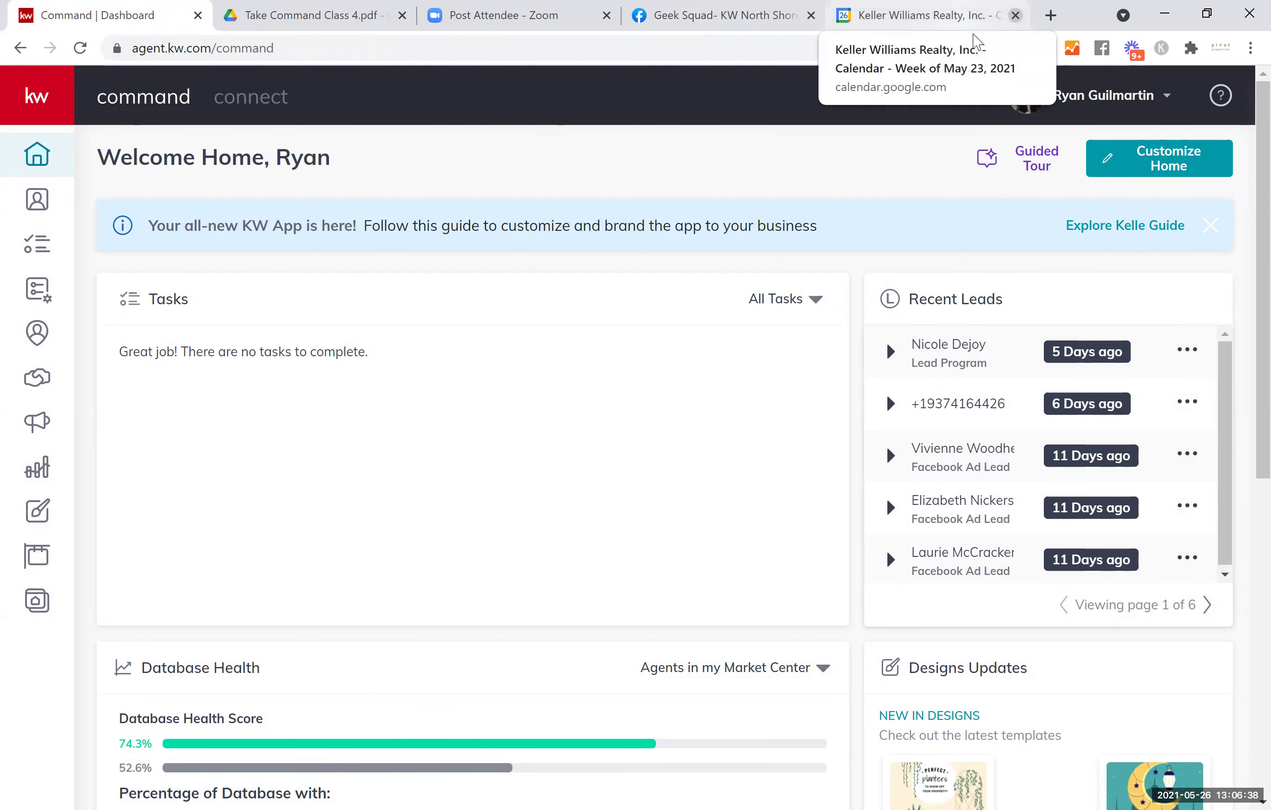
left_click(1016, 15)
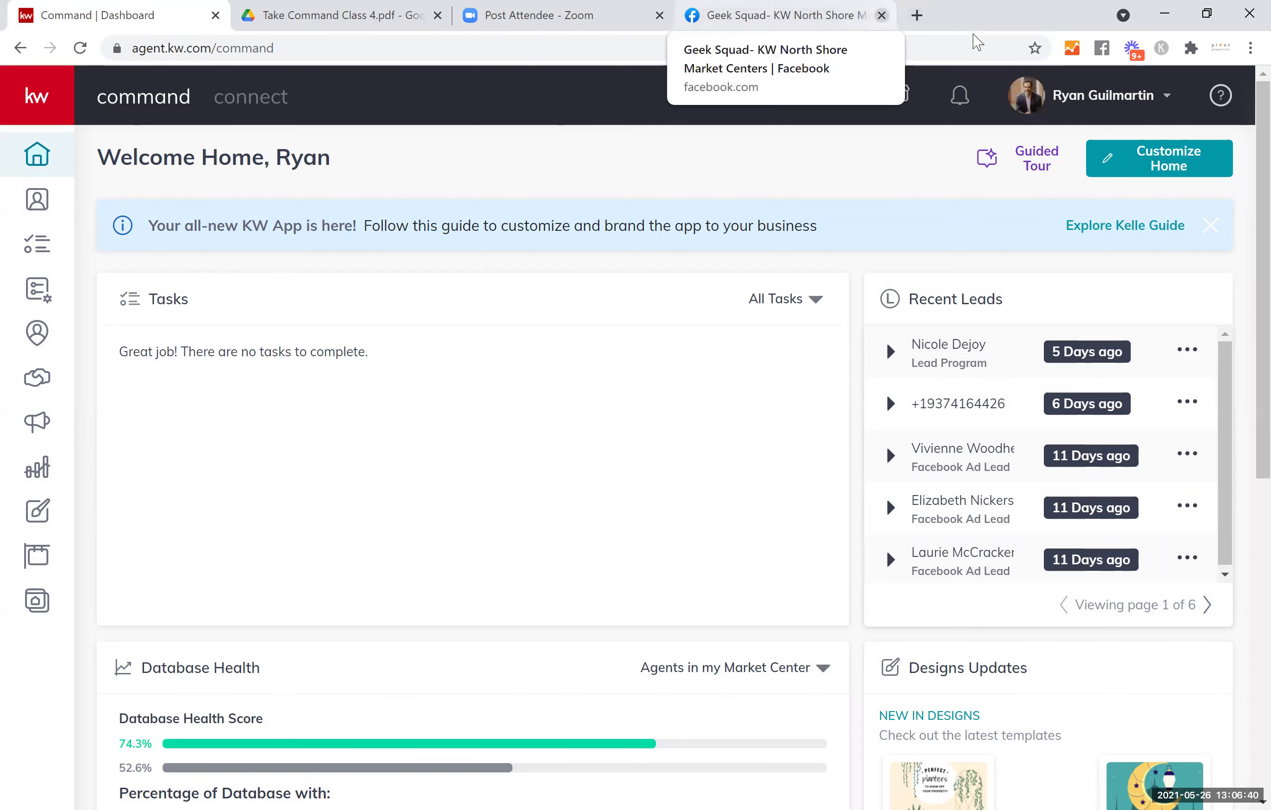
left_click(882, 15)
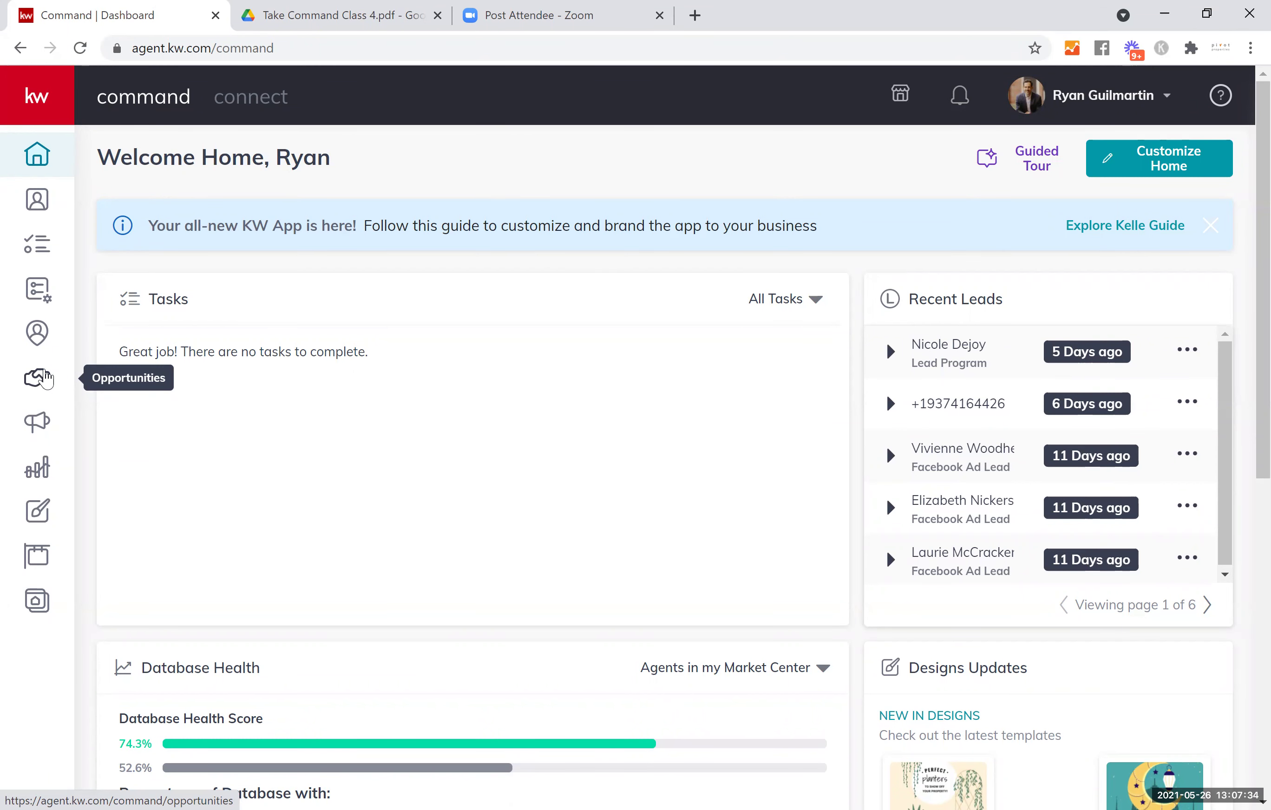
Open the stage editor for the Cultivate phase of listing opportunities, and review and save the Watch stage's checklist.
left_click(42, 382)
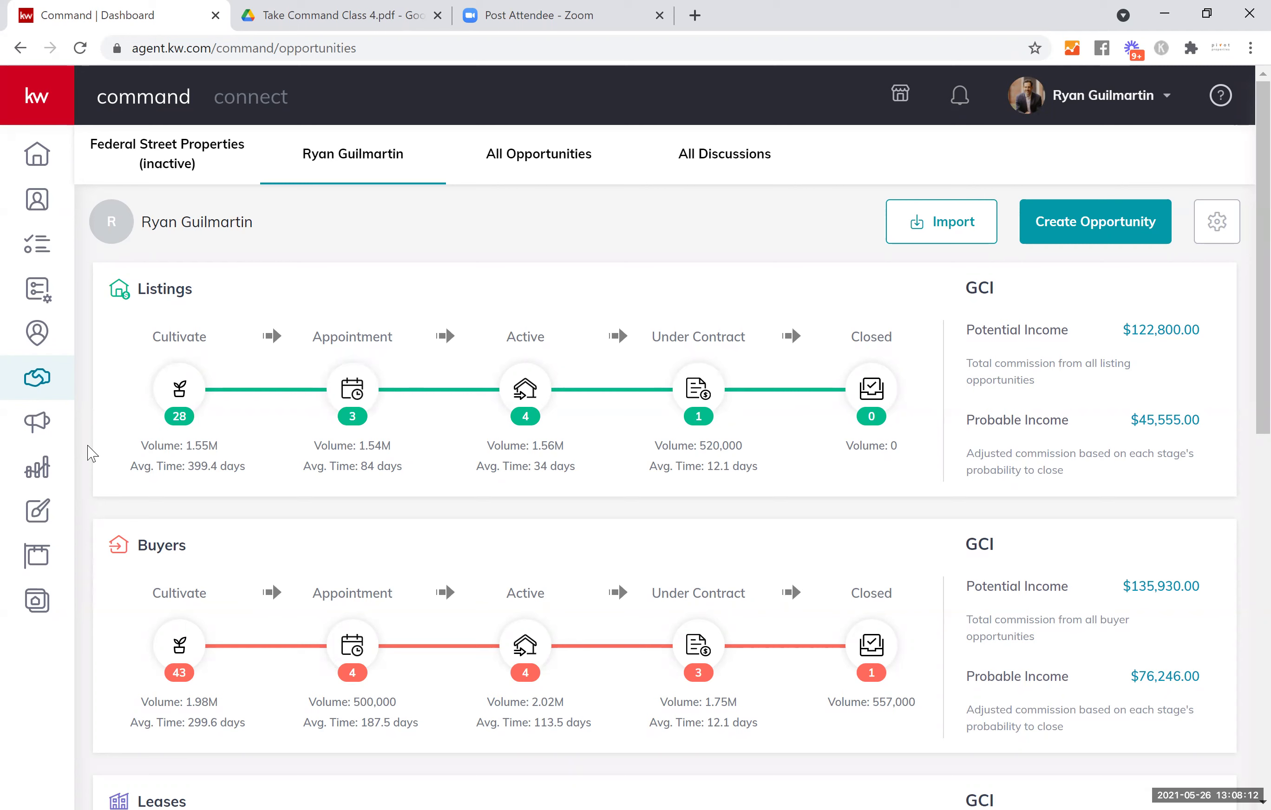
left_click(186, 346)
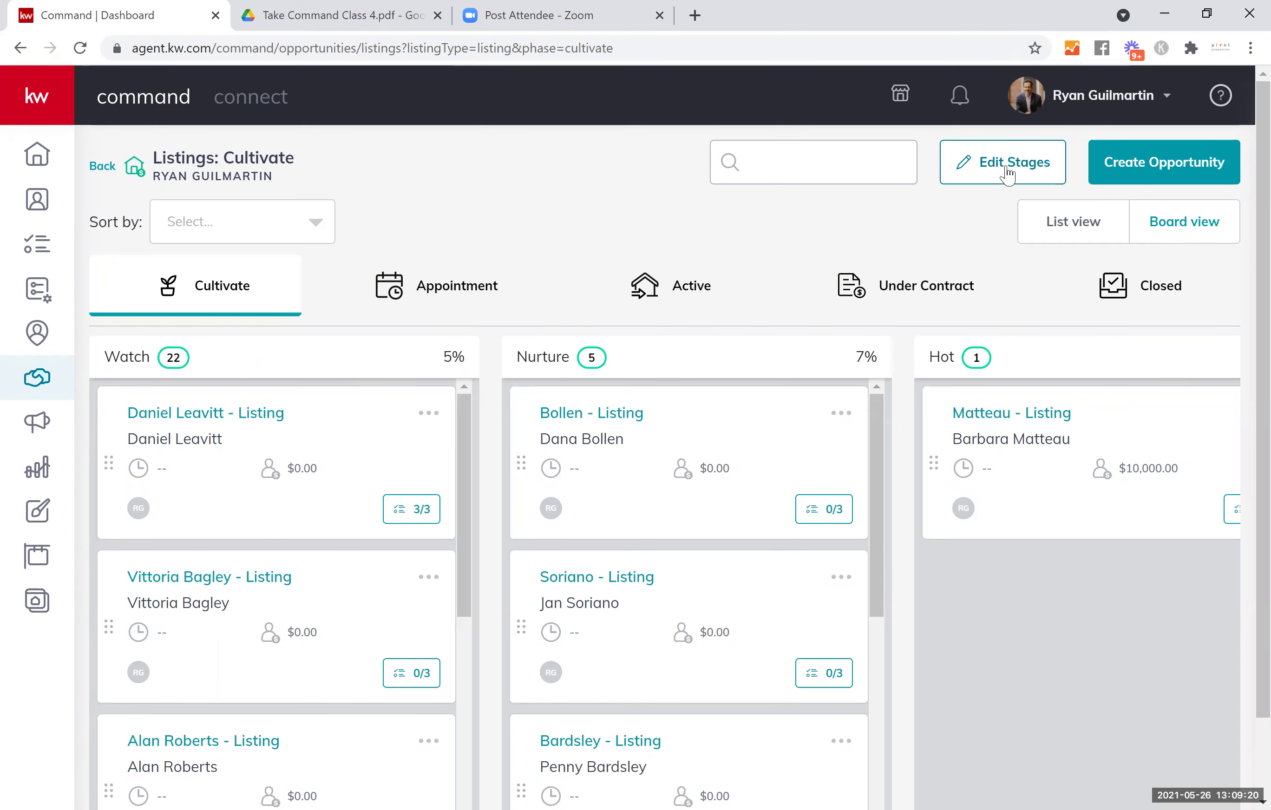
left_click(1008, 180)
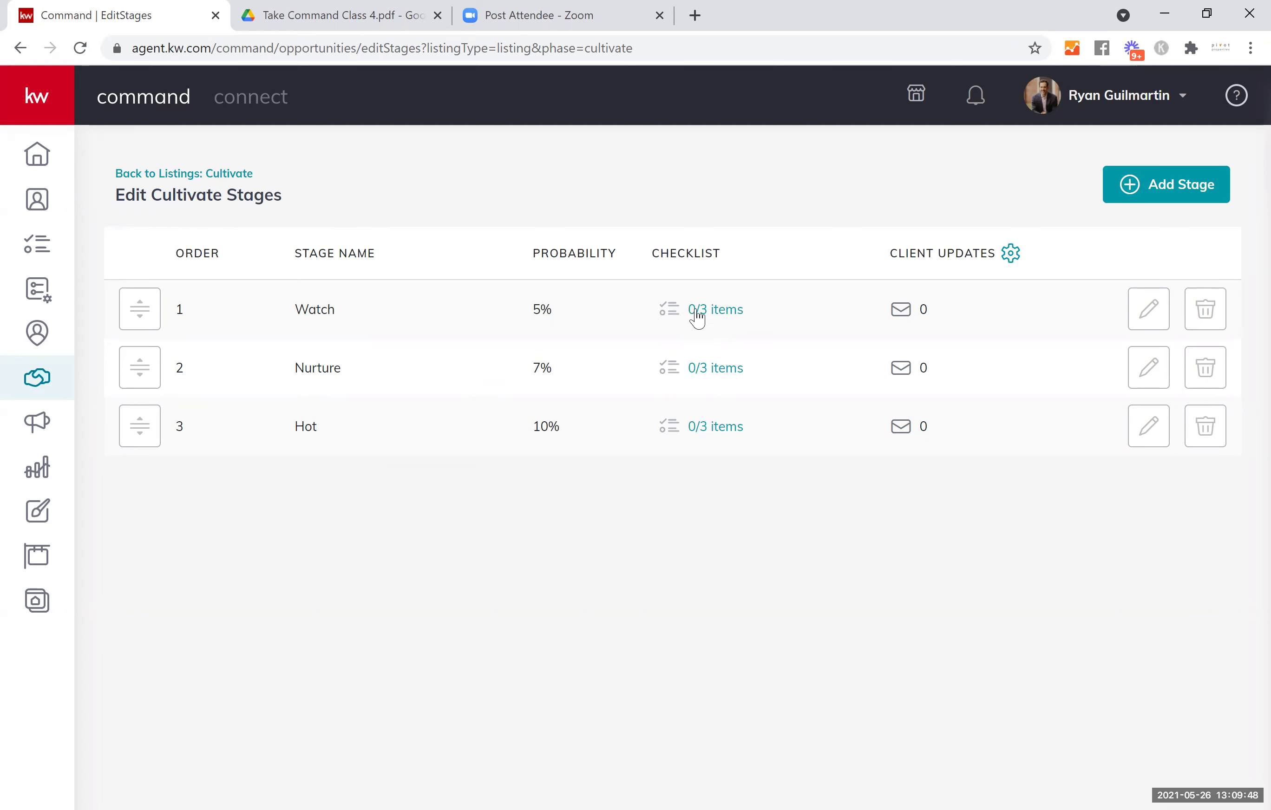
left_click(713, 314)
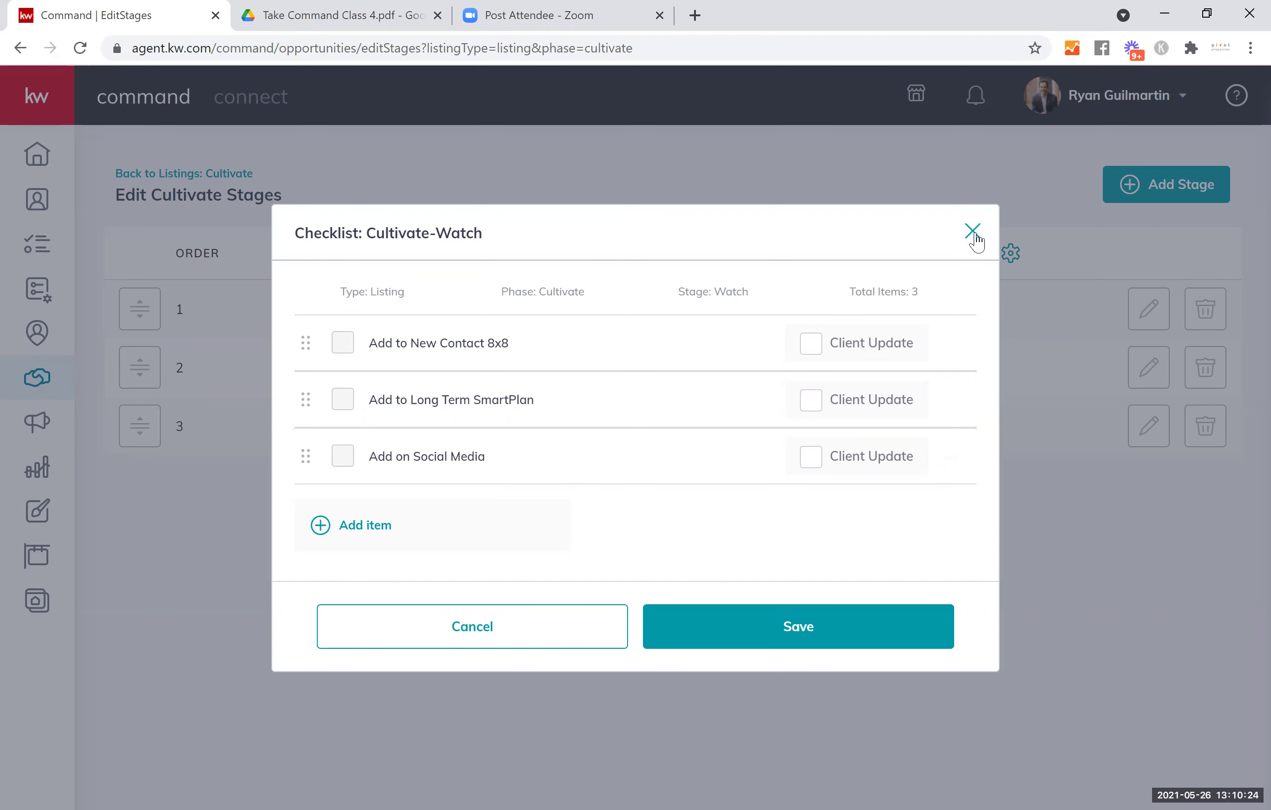
left_click(826, 618)
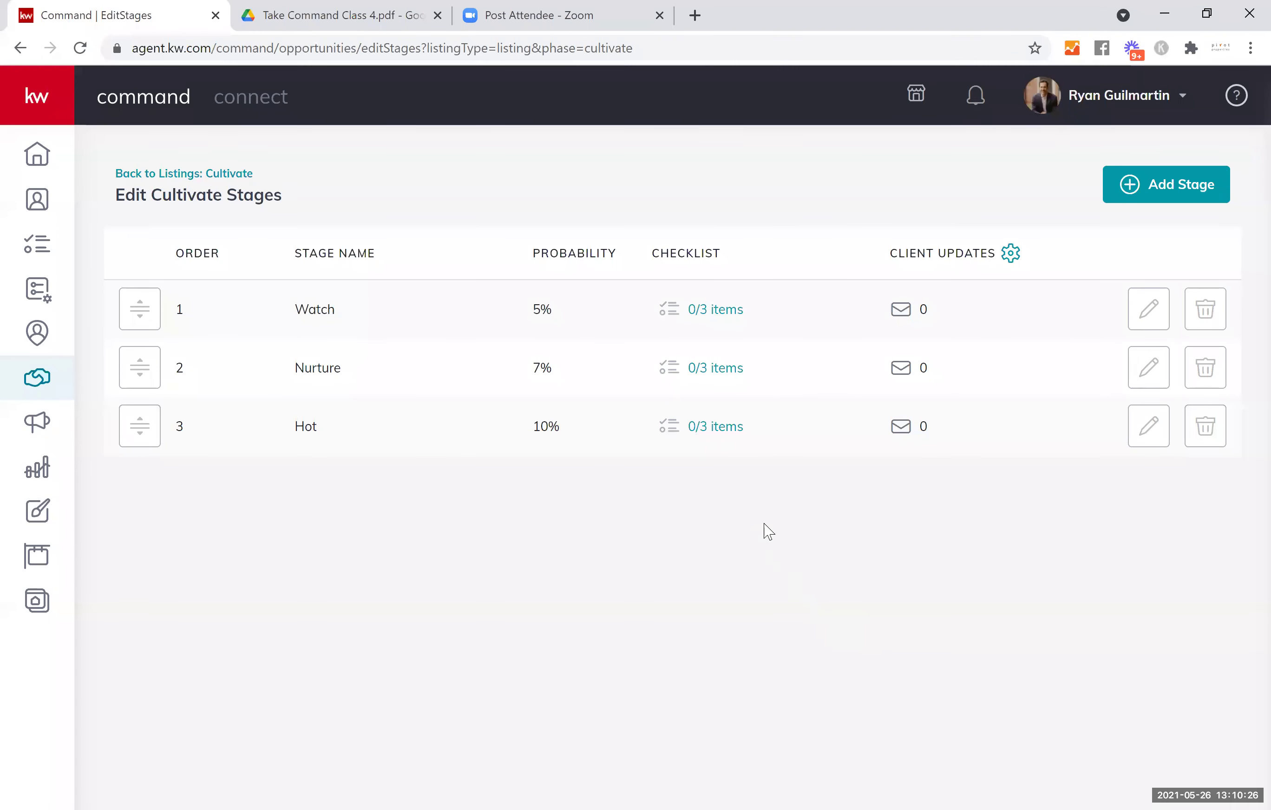
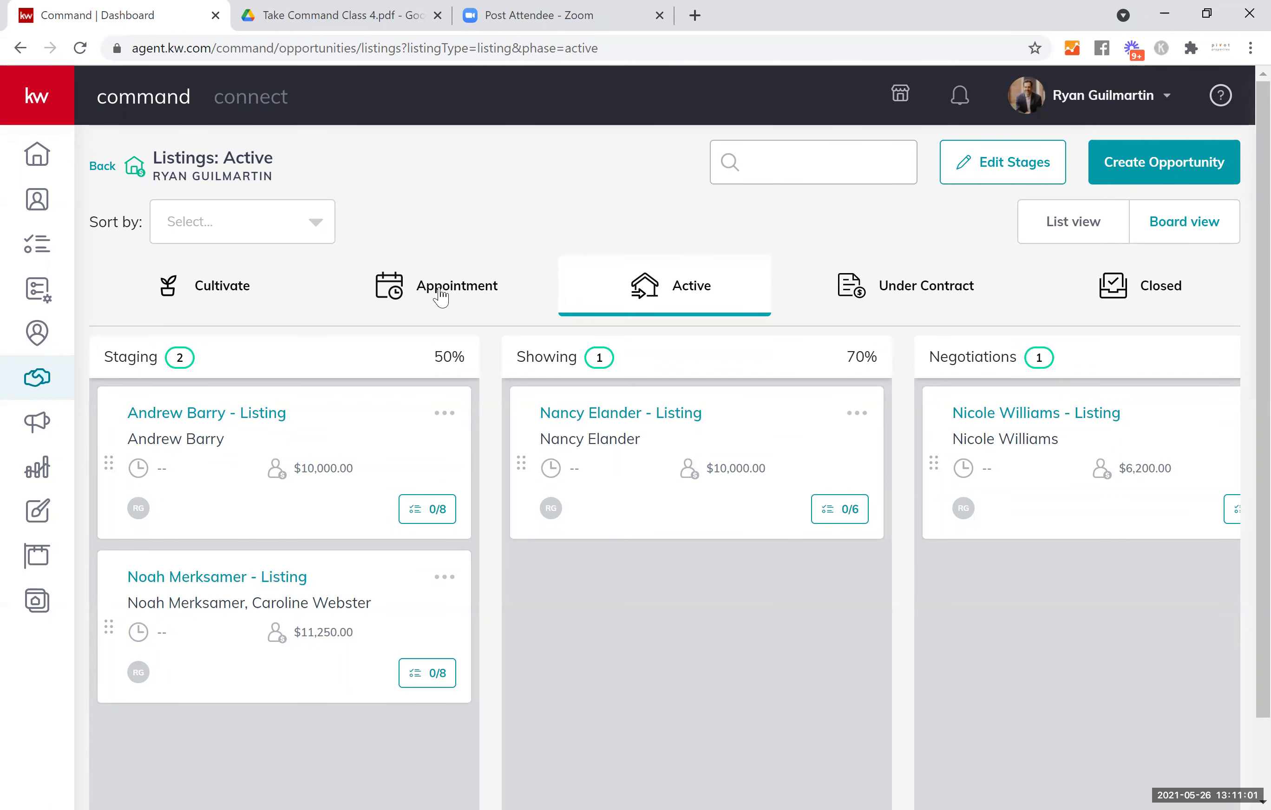
Move the listing opportunity in the Negotiations stage to the Under Contract phase and open that phase's board.
left_click(233, 298)
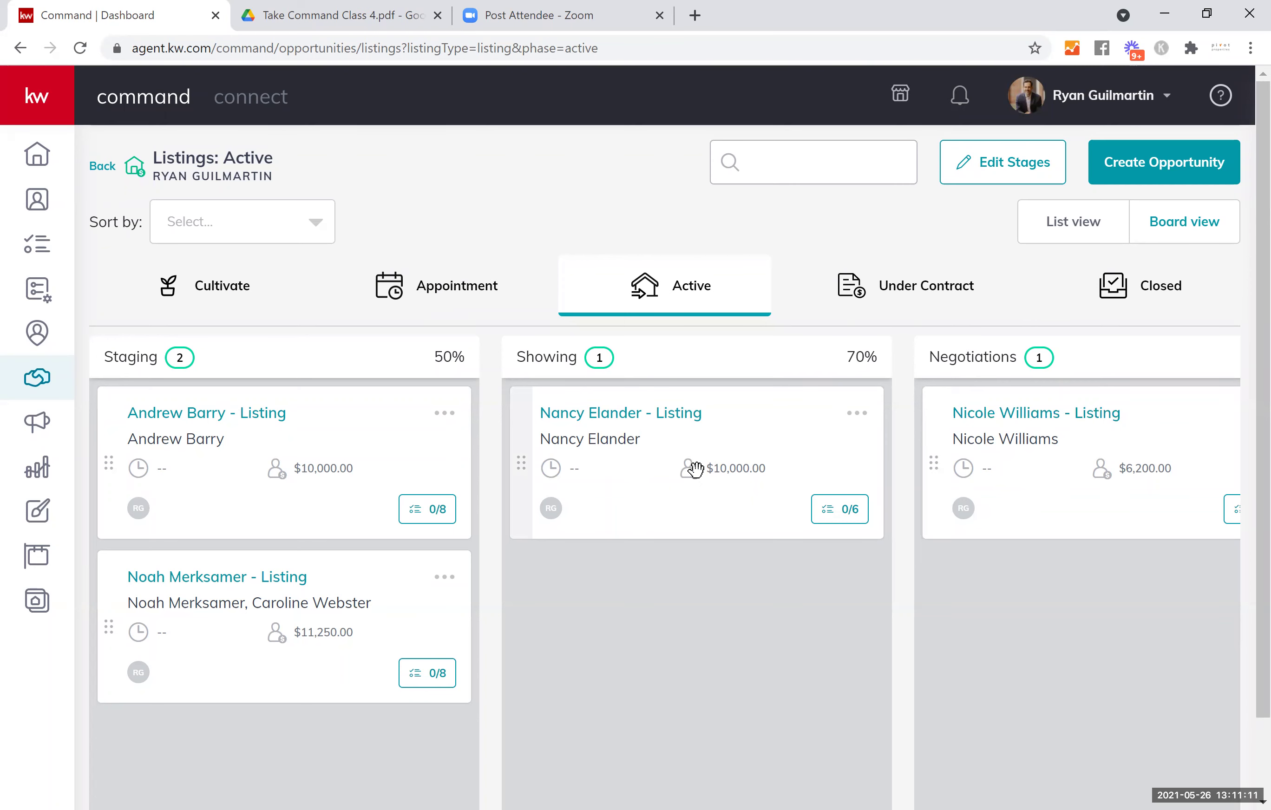
left_click_drag(718, 459, 686, 465)
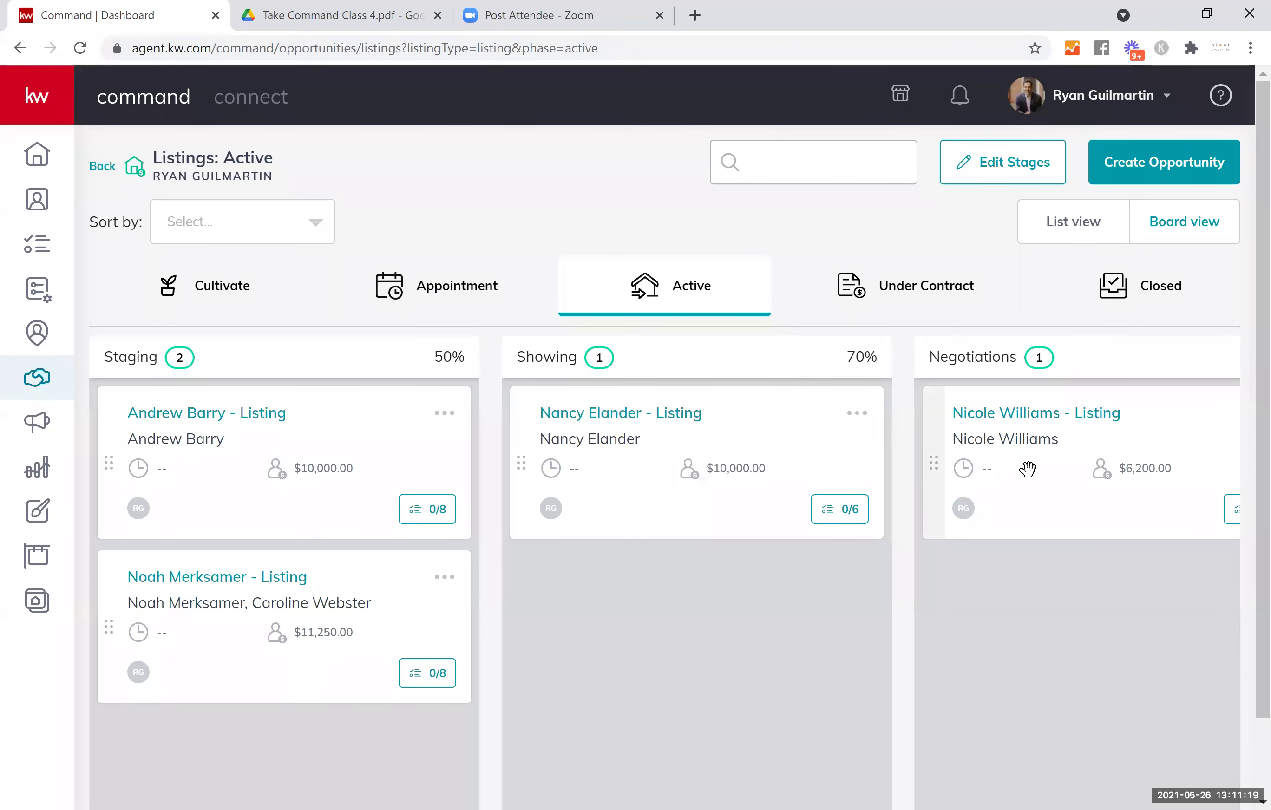
left_click_drag(1004, 462, 881, 284)
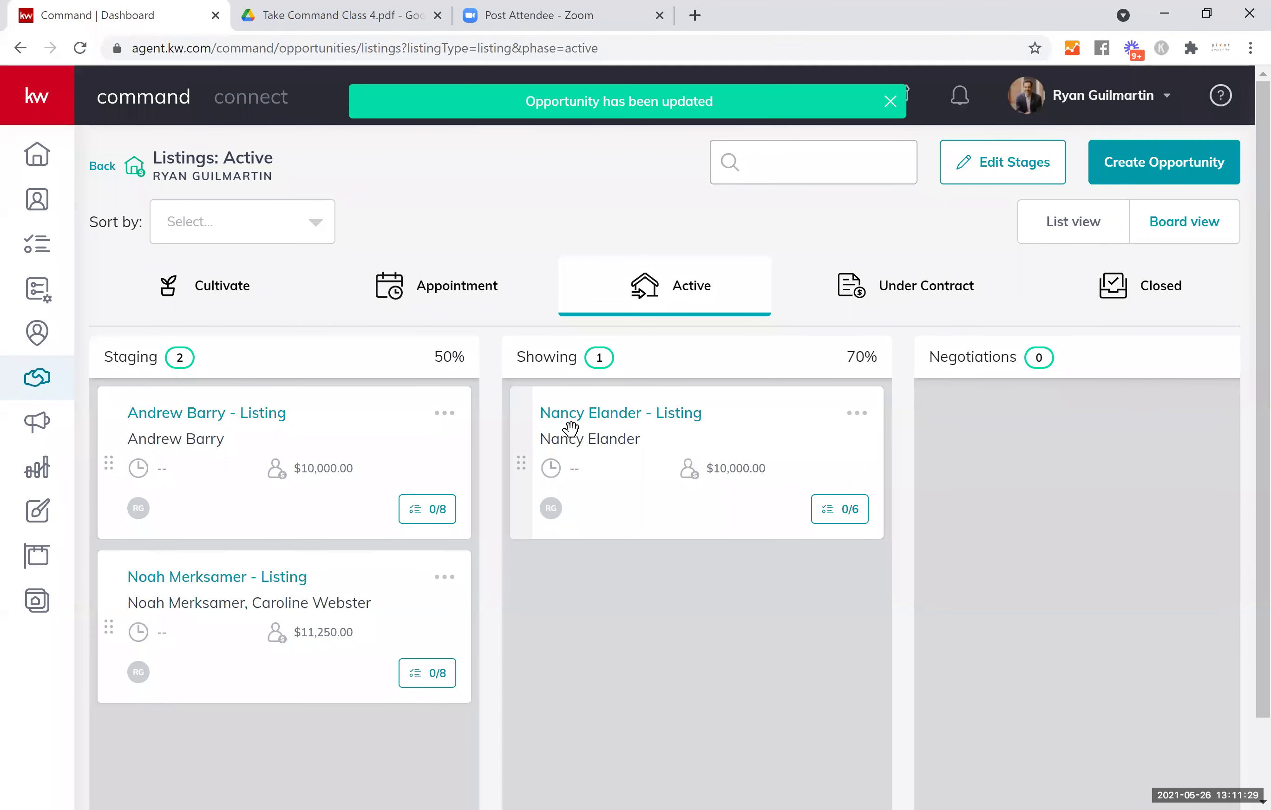
left_click(939, 294)
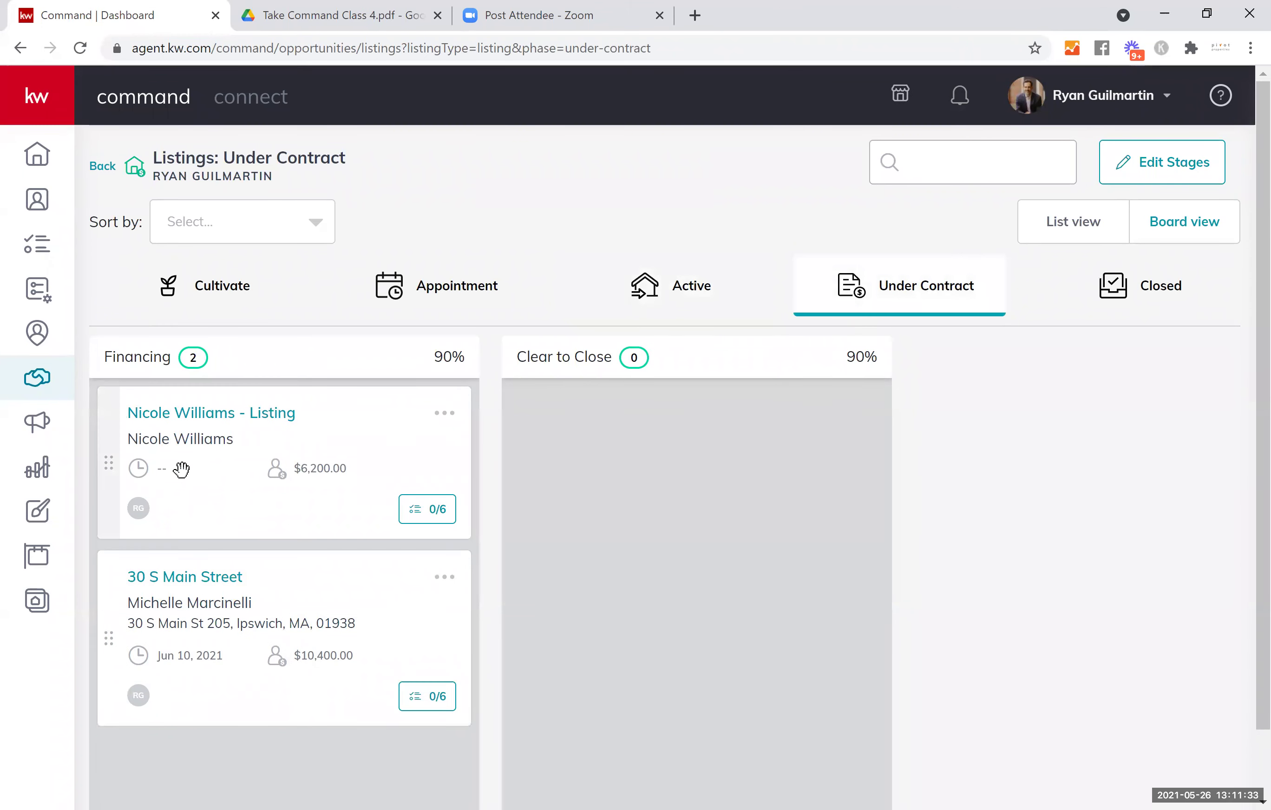
Return the moved listing from Under Contract to the Active phase and place it back in the Negotiations stage.
left_click_drag(273, 445, 678, 297)
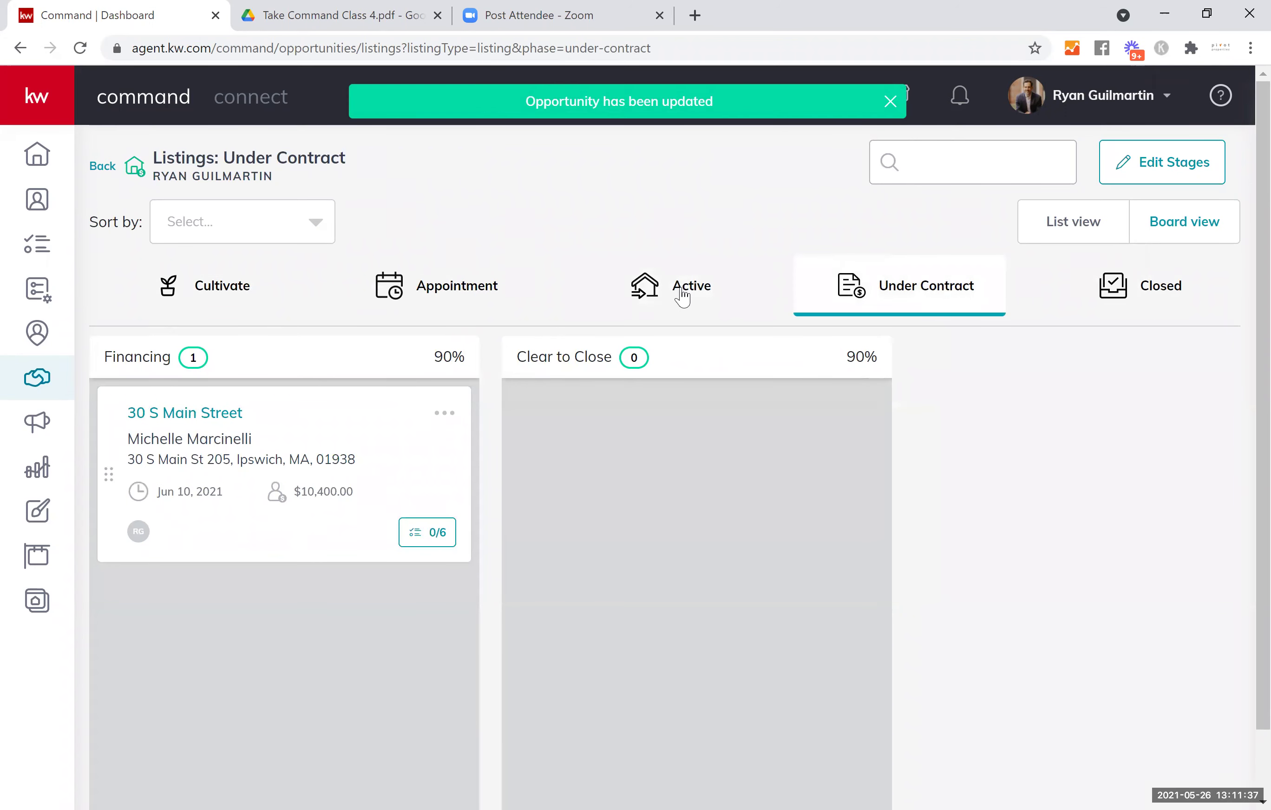
left_click(682, 298)
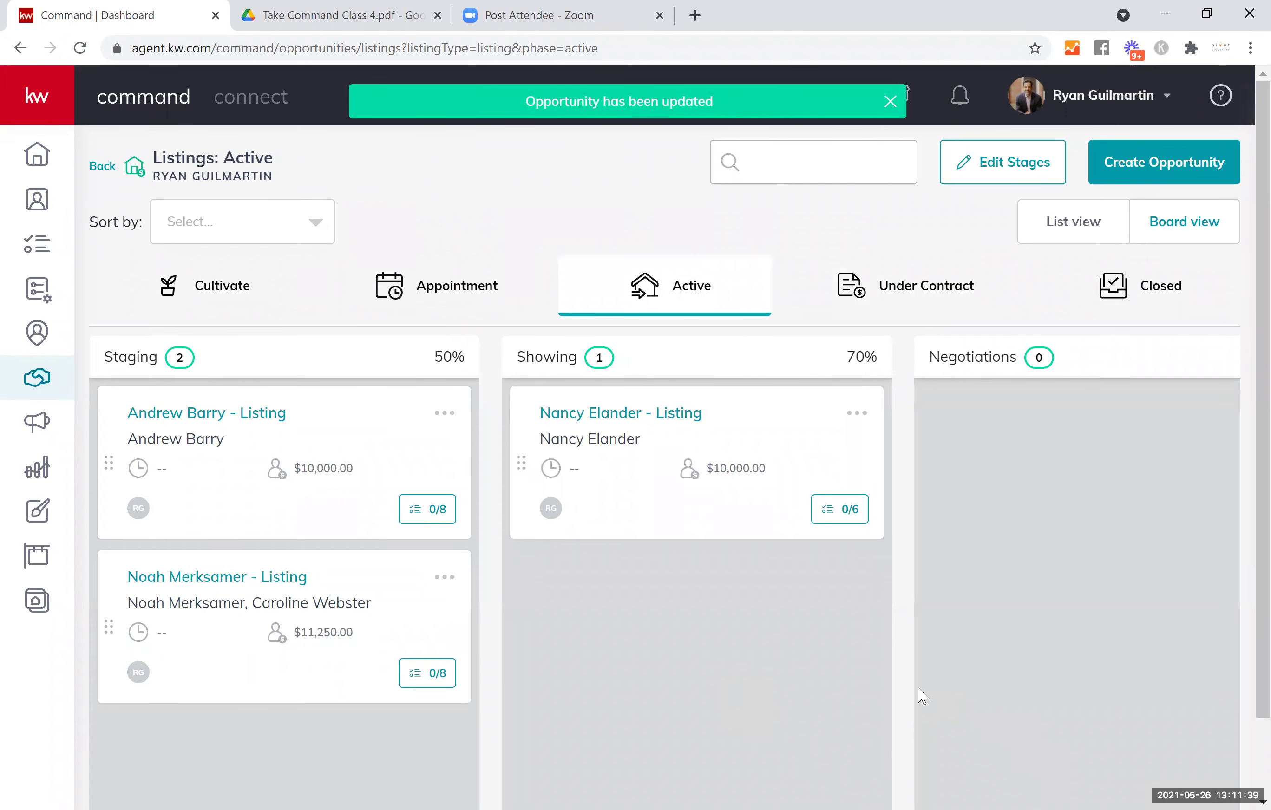
scroll(923, 696, "right", 5)
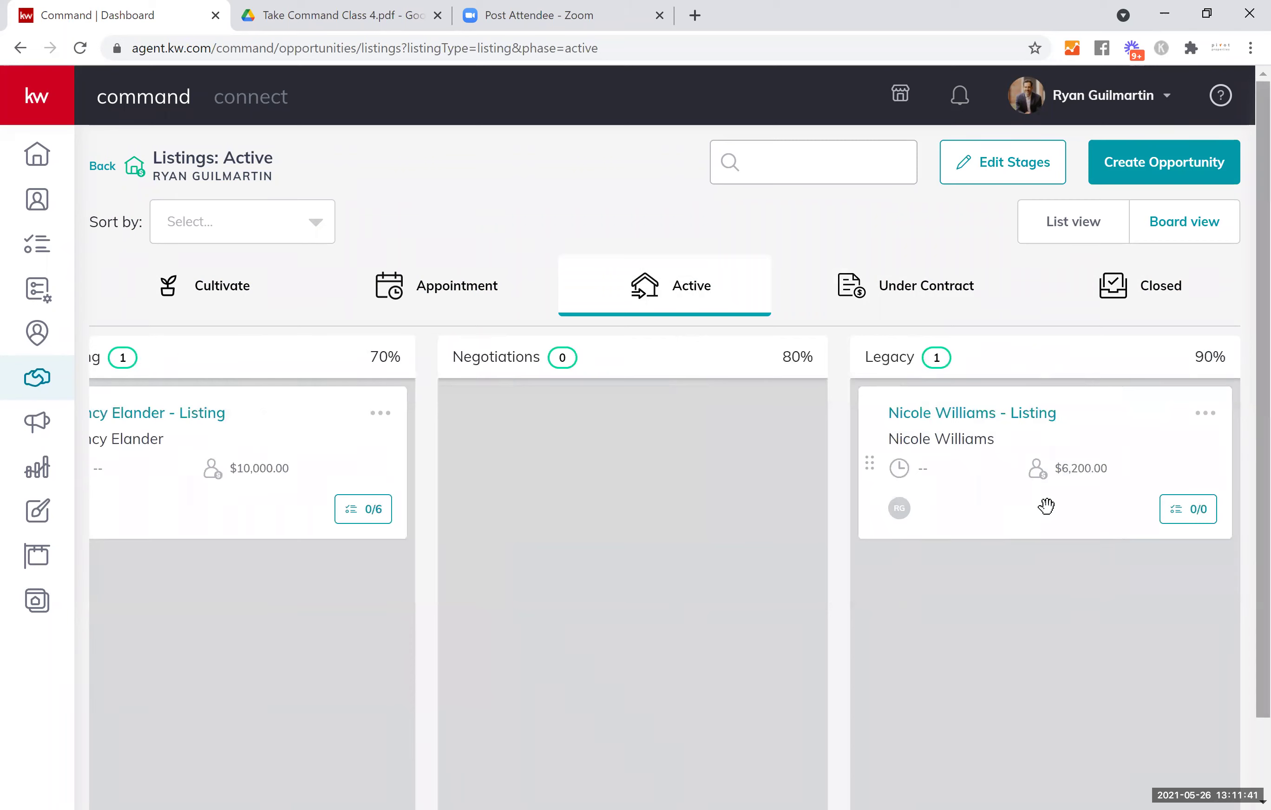
mouse_move(608, 462)
left_mouse_down()
mouse_move(565, 468)
mouse_move(585, 455)
left_mouse_up()
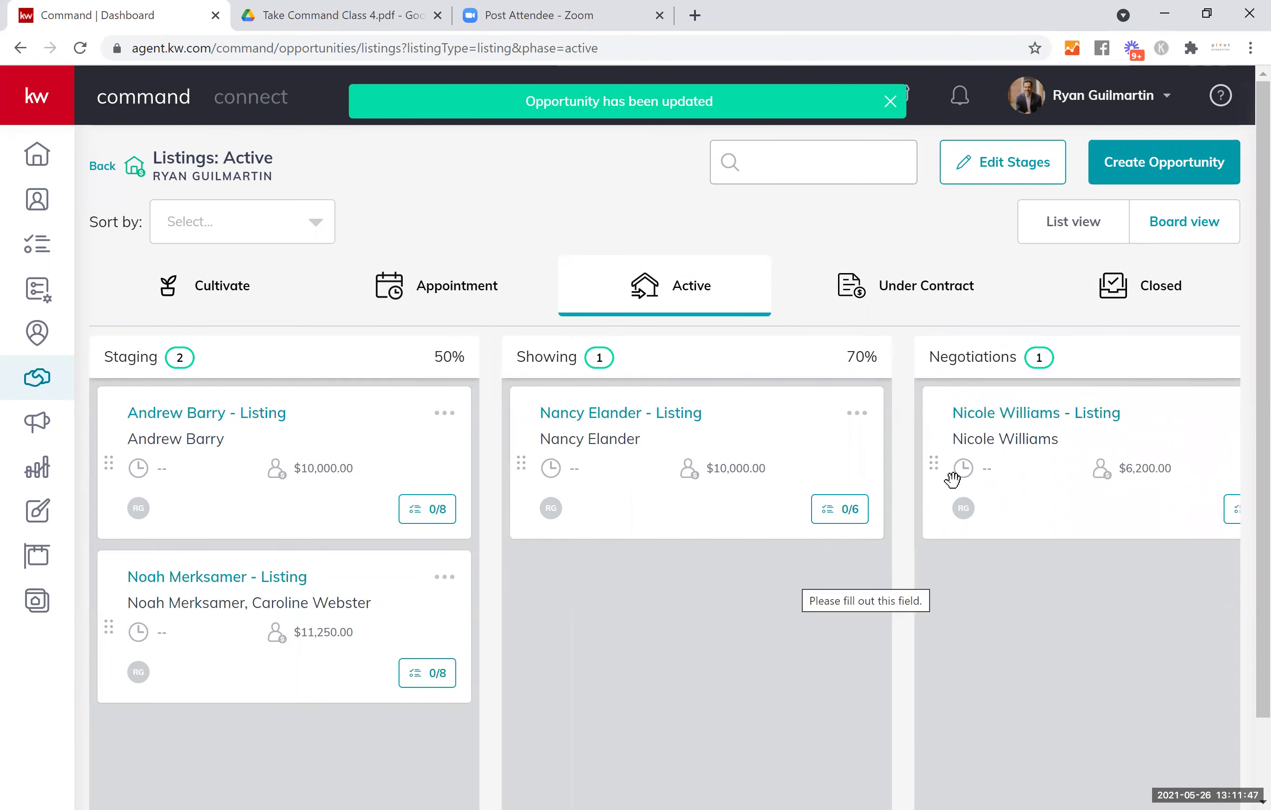
Complete every checklist item of the Showing-stage listing, from Schedule Weekly Admin Calls through Facebook Campaign, and close the checklist.
left_click(675, 422)
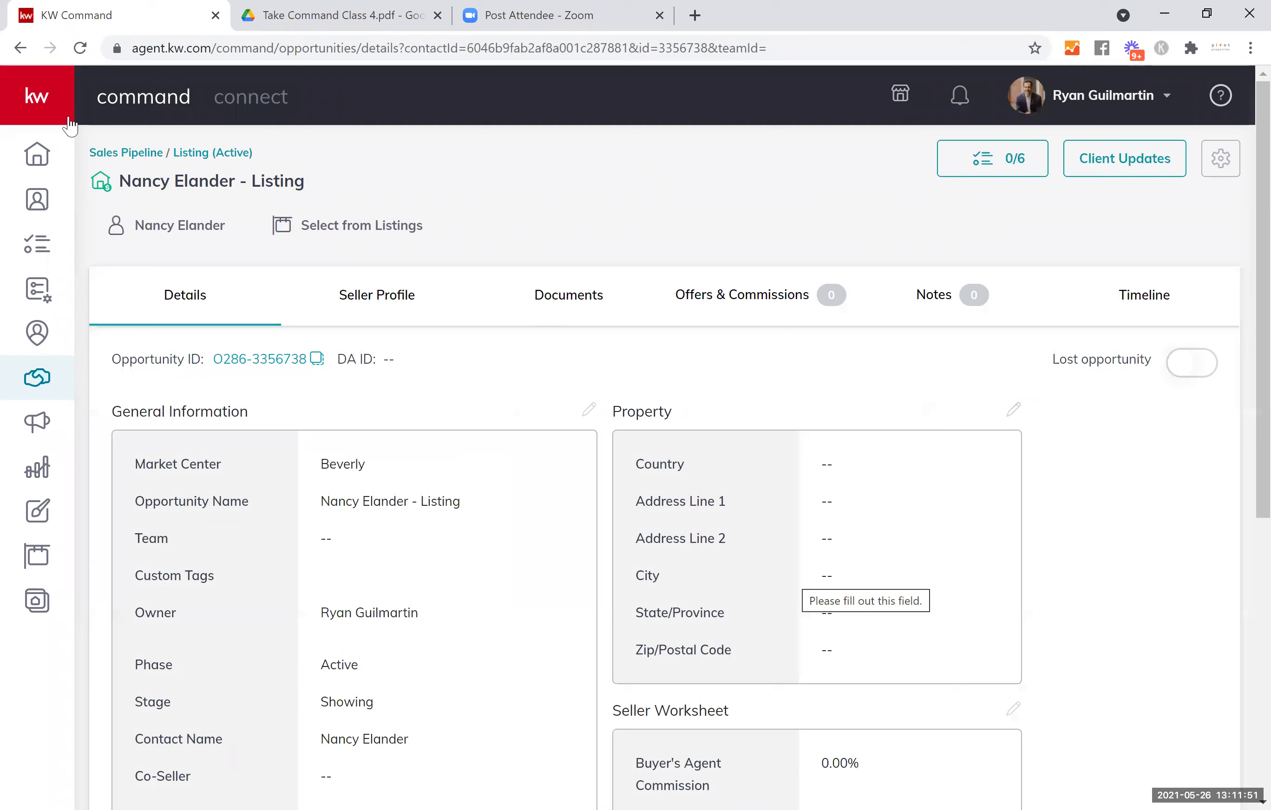
left_click(20, 48)
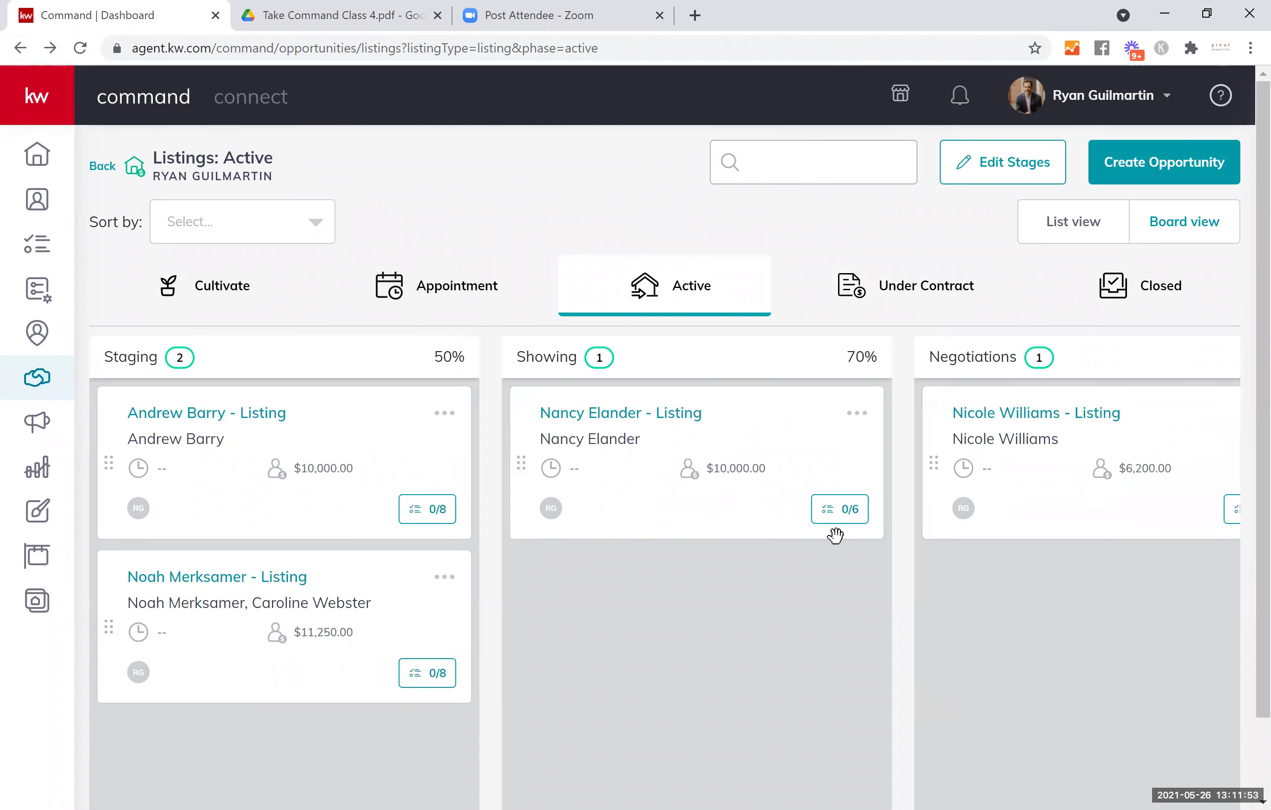
left_click(840, 510)
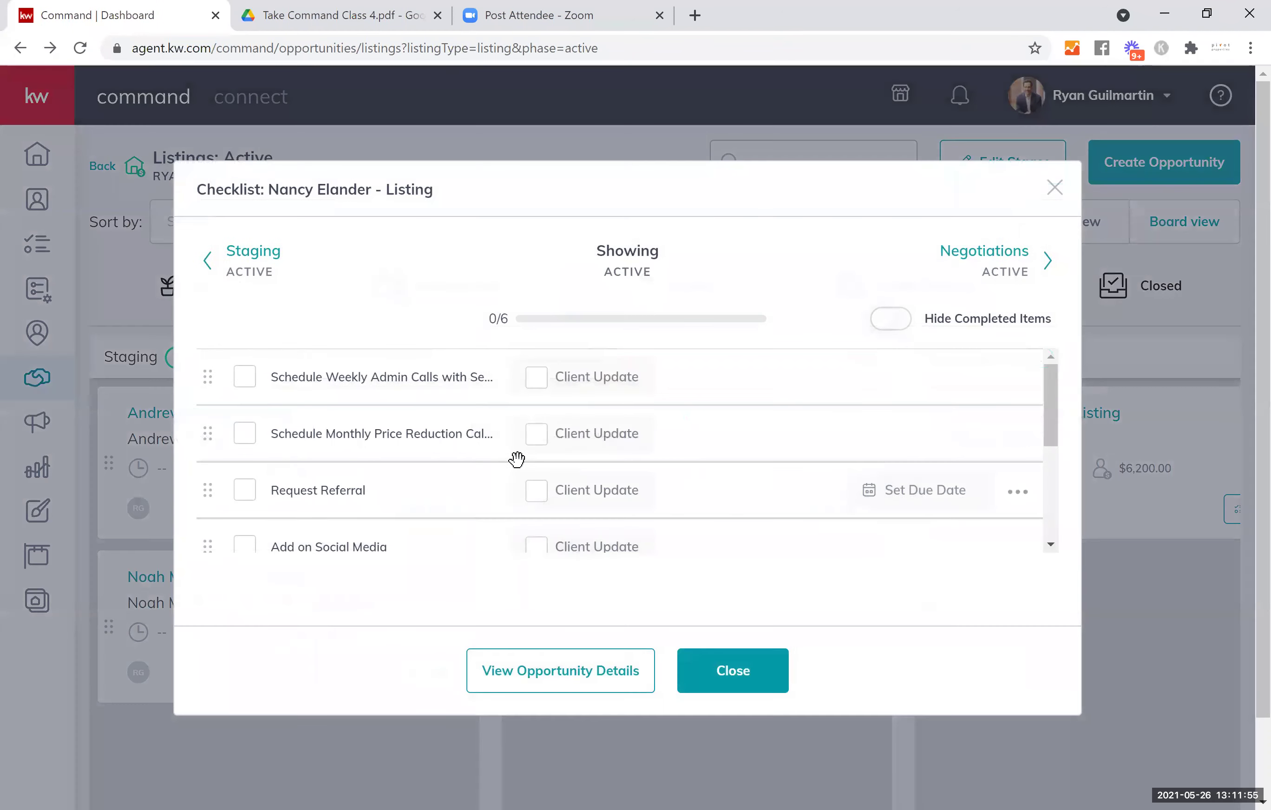
left_click(242, 382)
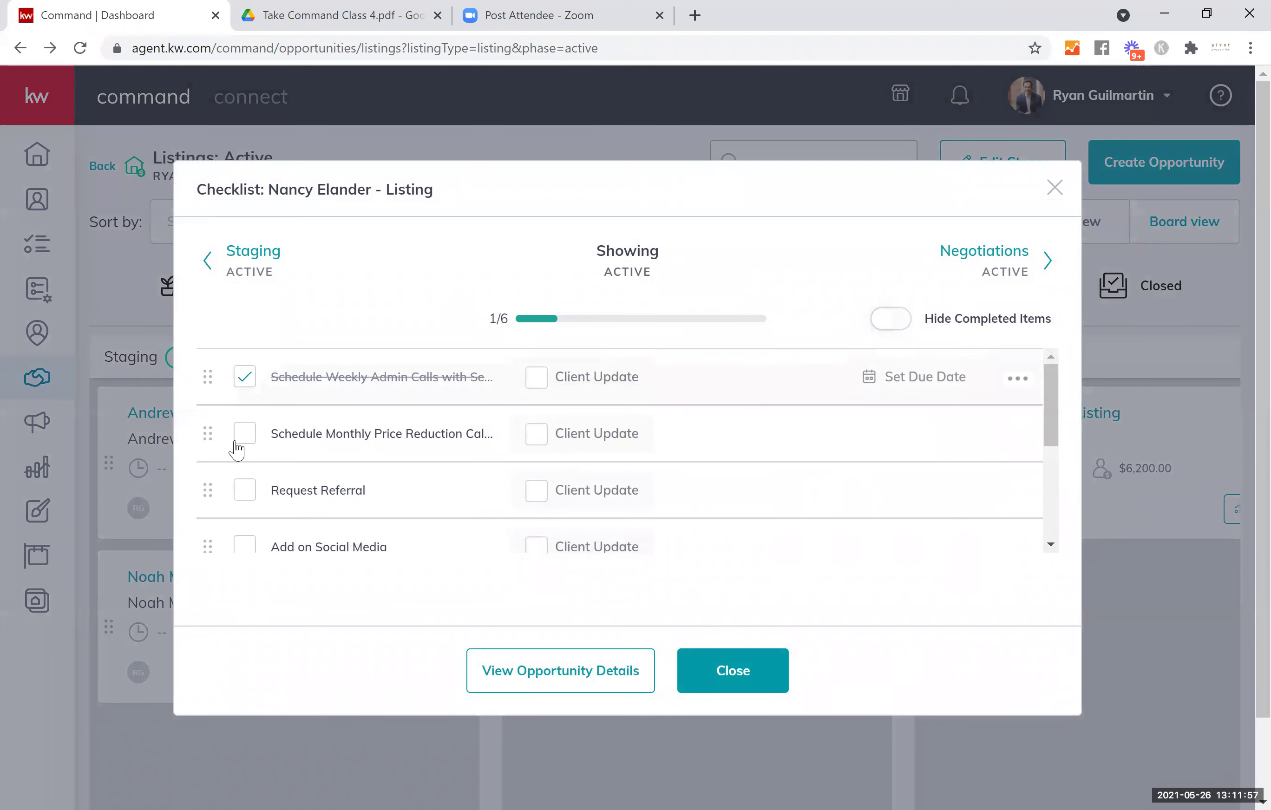
left_click(245, 438)
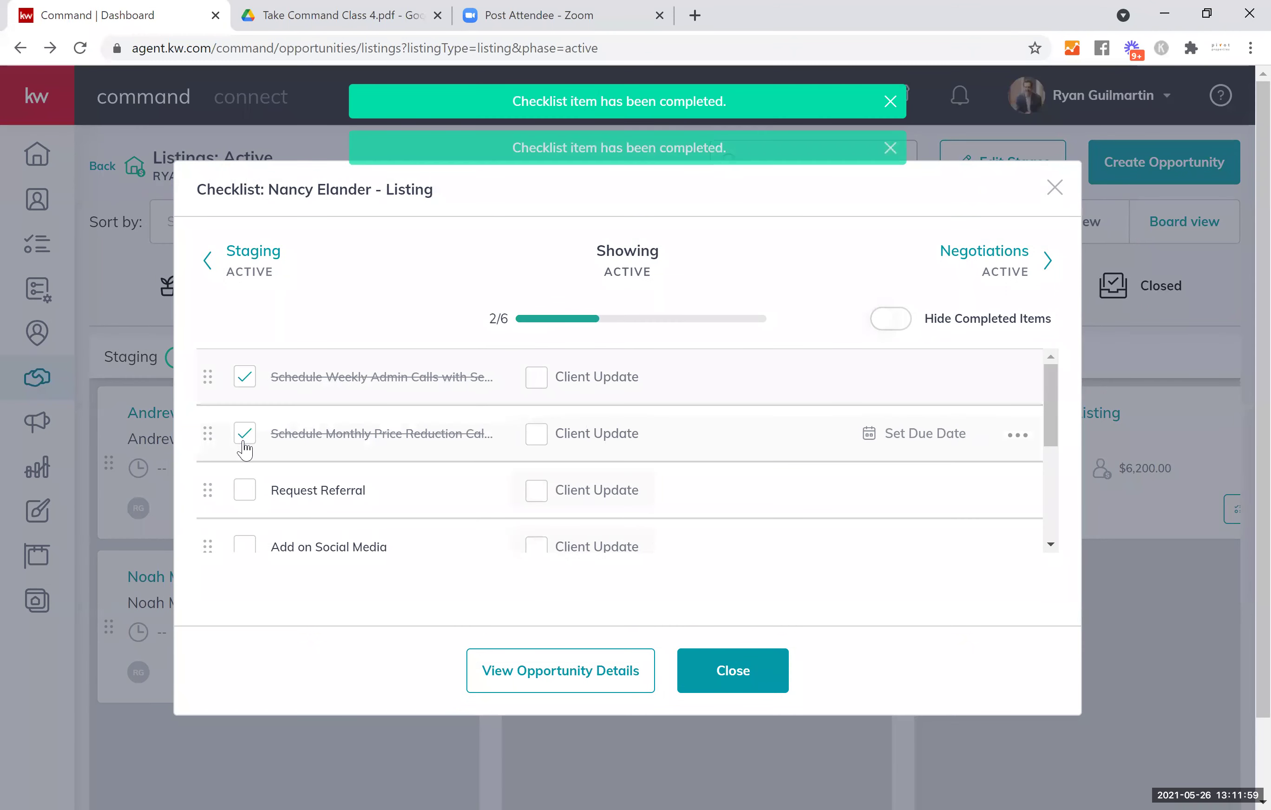
left_click(248, 499)
scroll(254, 478, "down", 2)
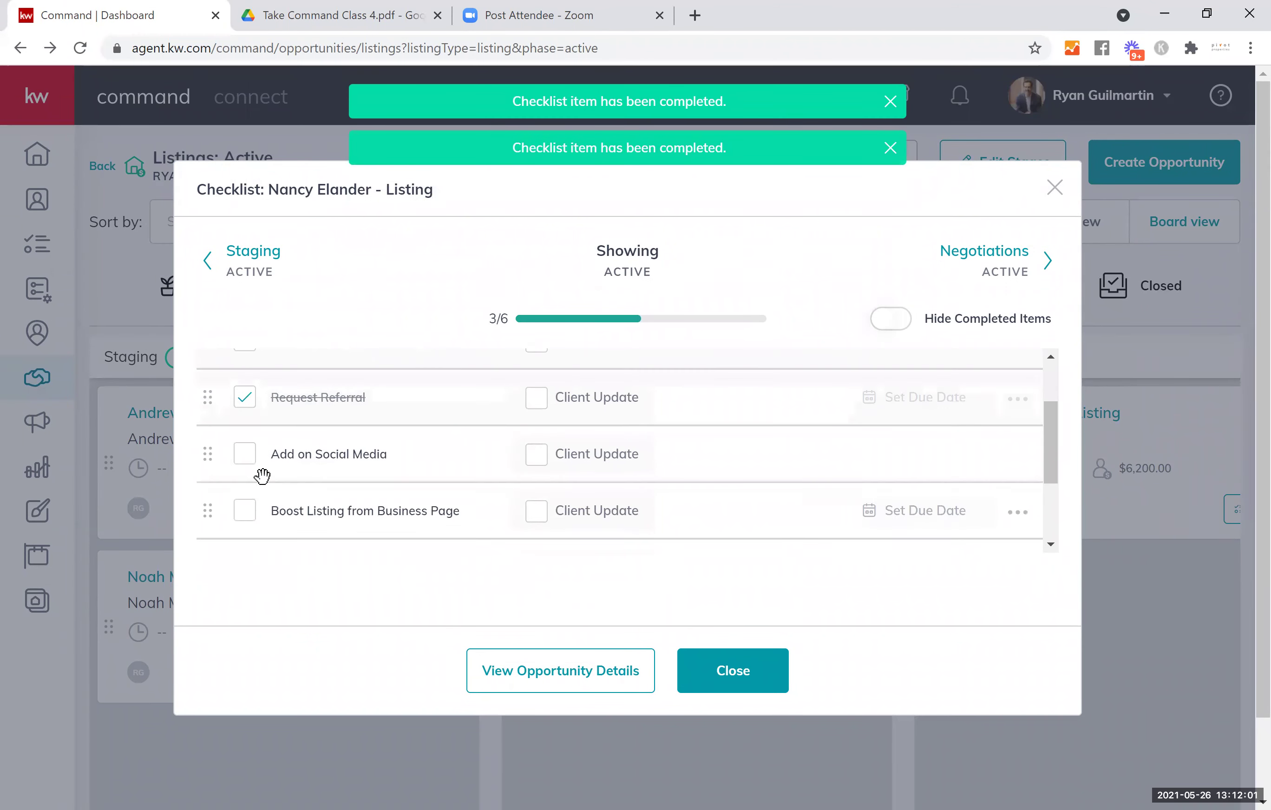
left_click(245, 455)
scroll(235, 488, "down", 2)
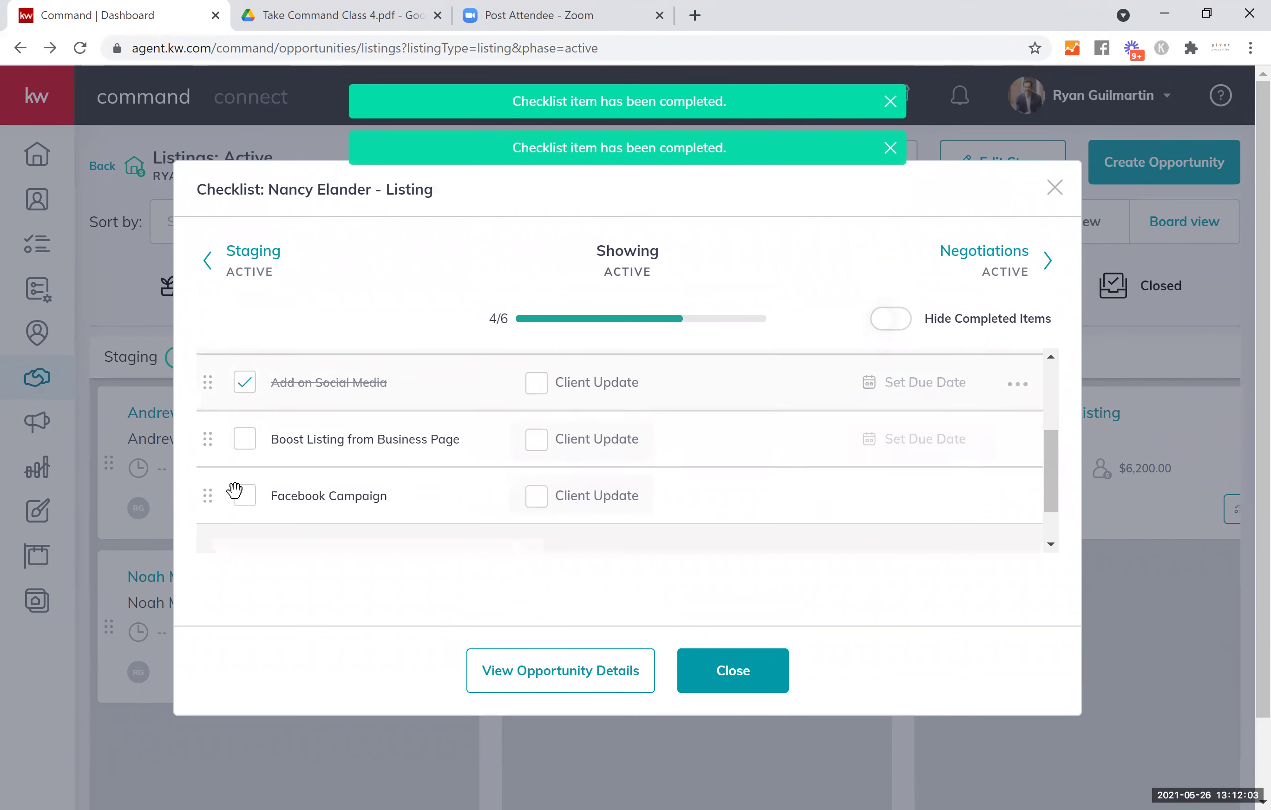
left_click(247, 427)
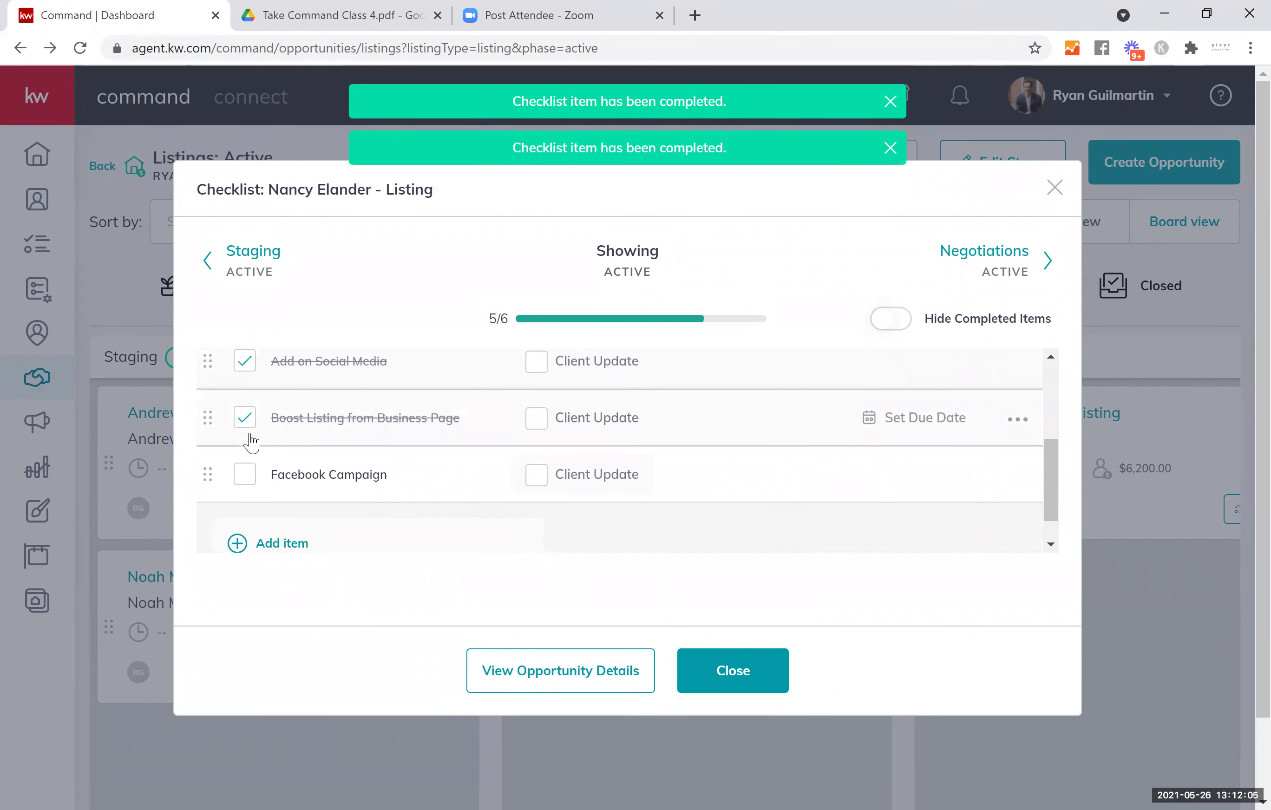
left_click(245, 476)
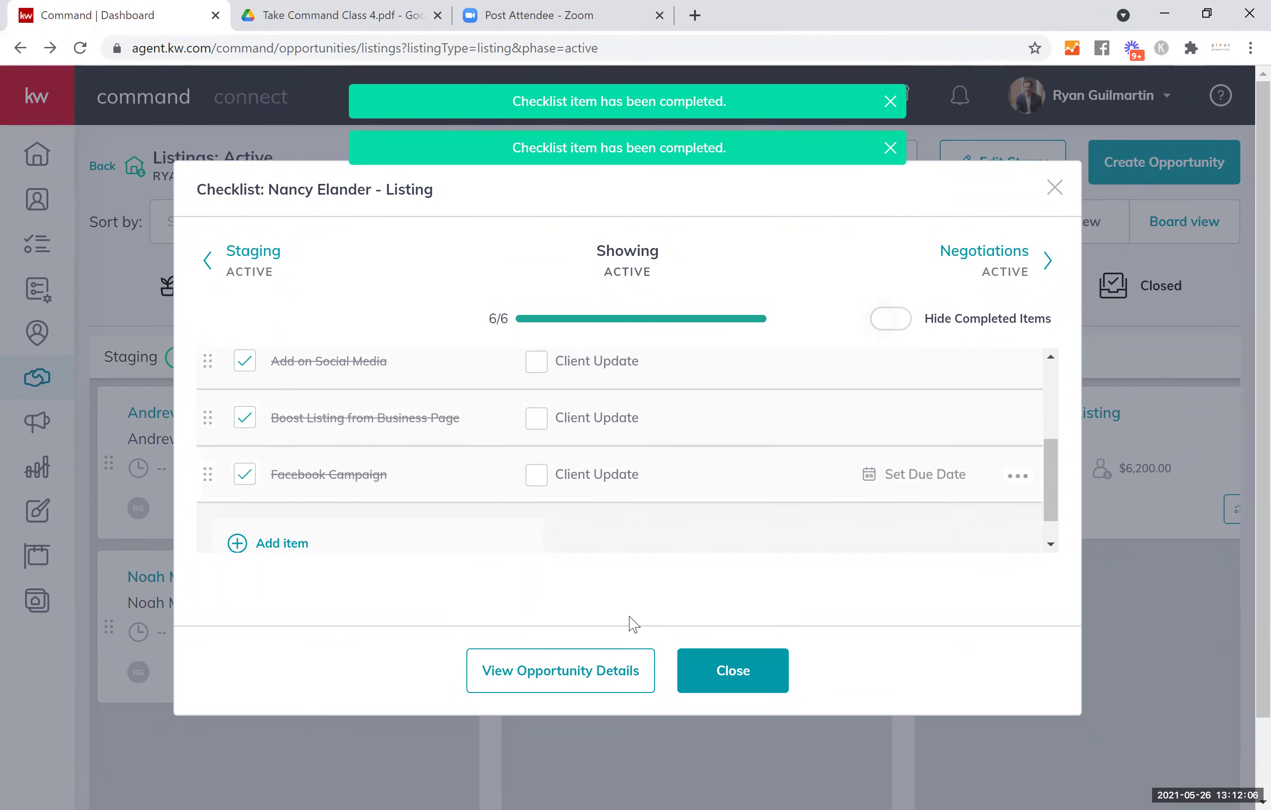
left_click(732, 668)
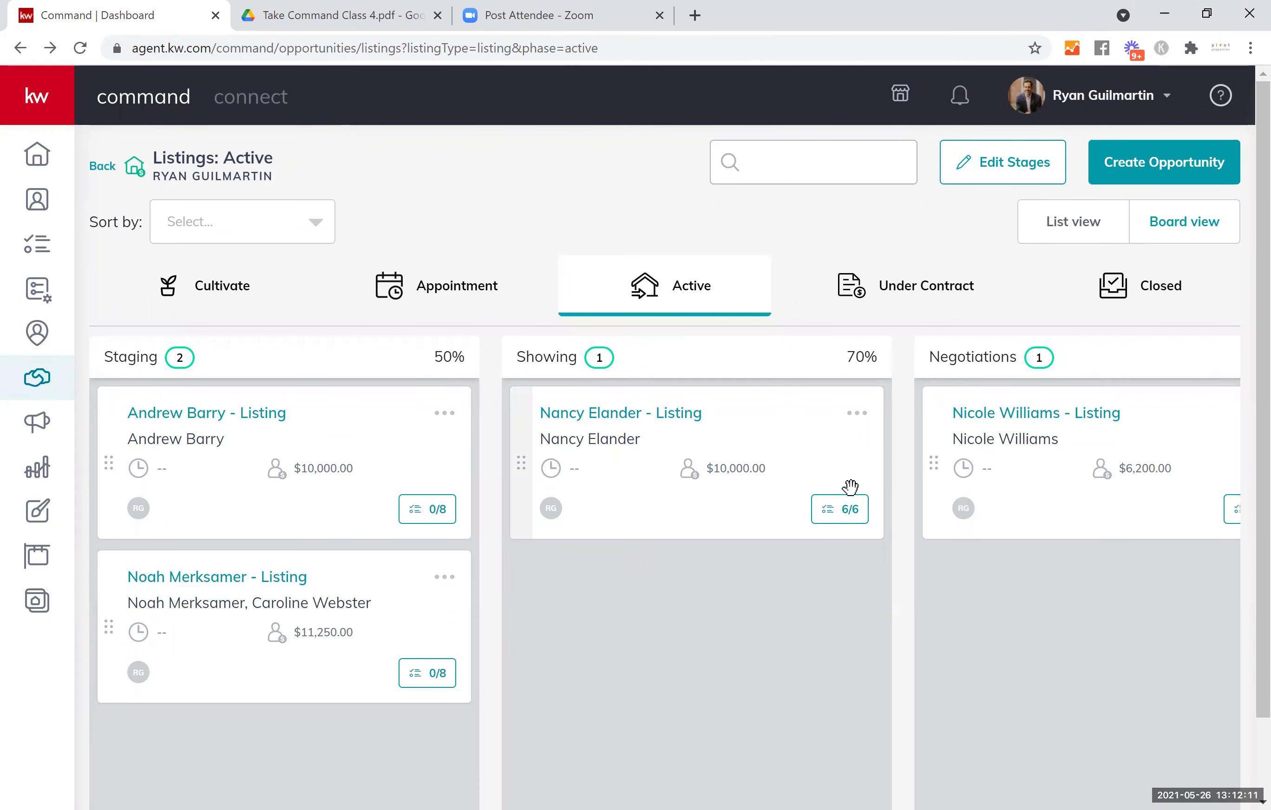
In the second Staging listing's checklist, complete Request Referral, Schedule Stager, Property Staged and Schedule Photographer, and close the checklist.
left_click(243, 582)
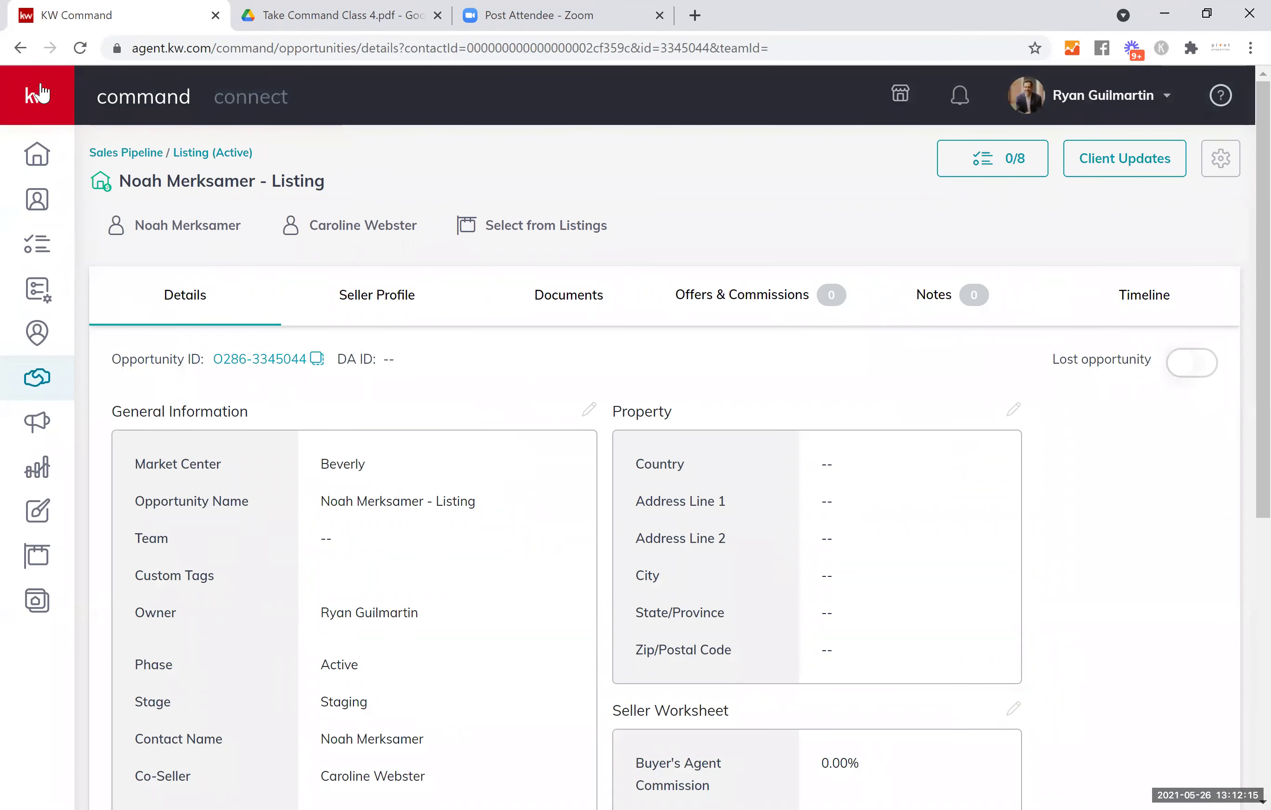
left_click(20, 48)
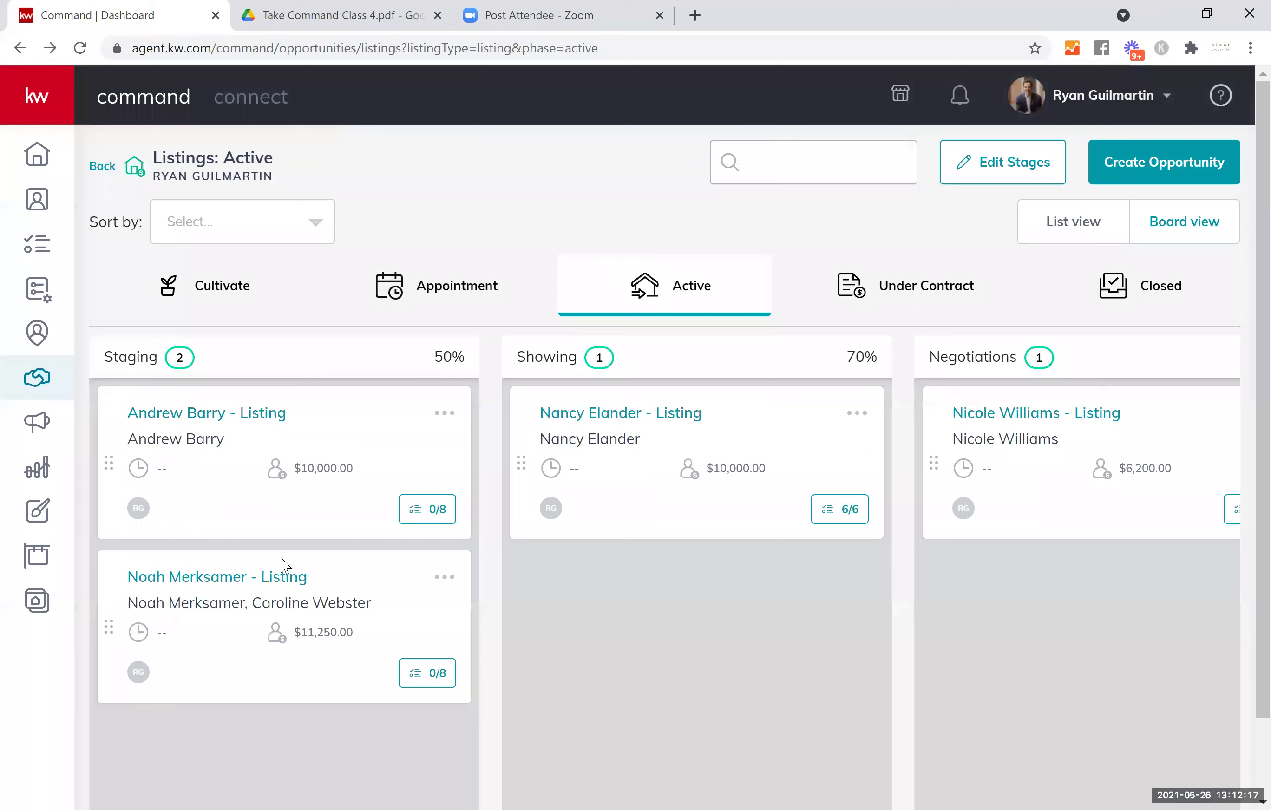
left_click(427, 674)
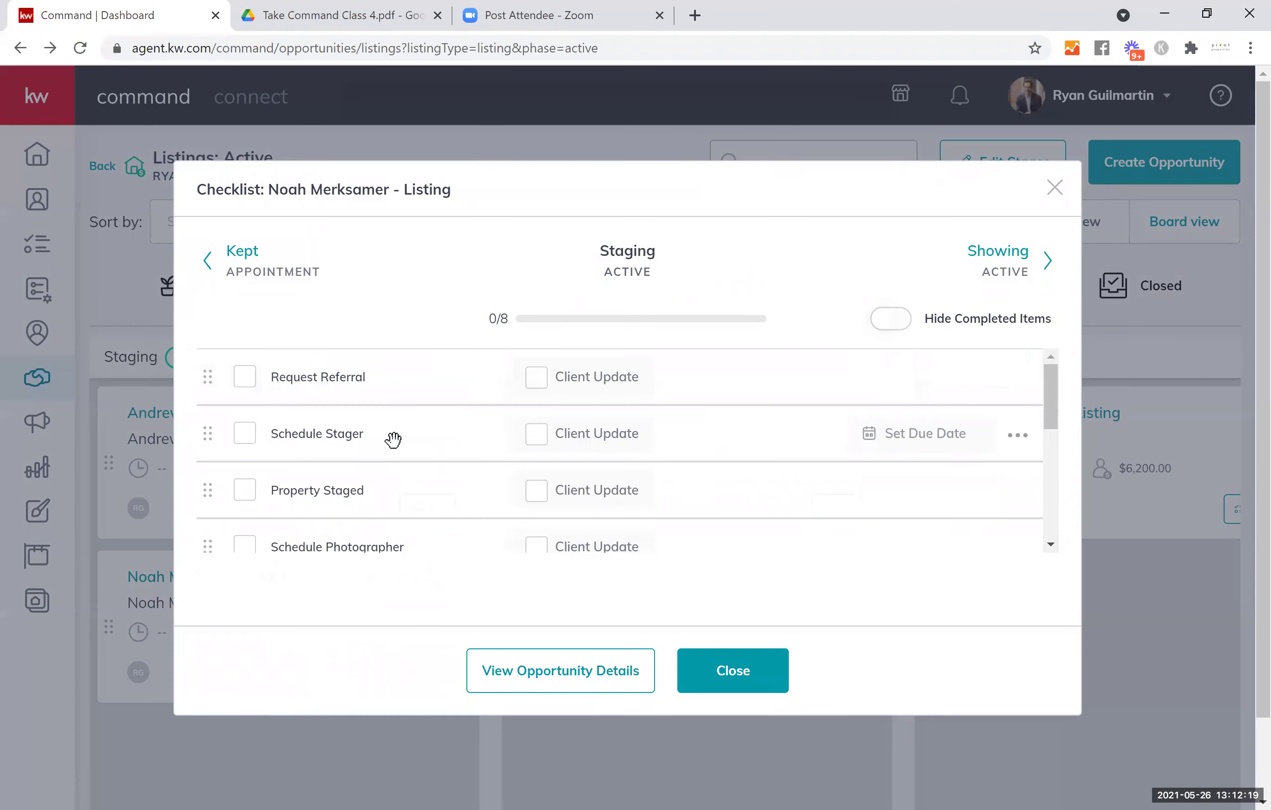
left_click(245, 380)
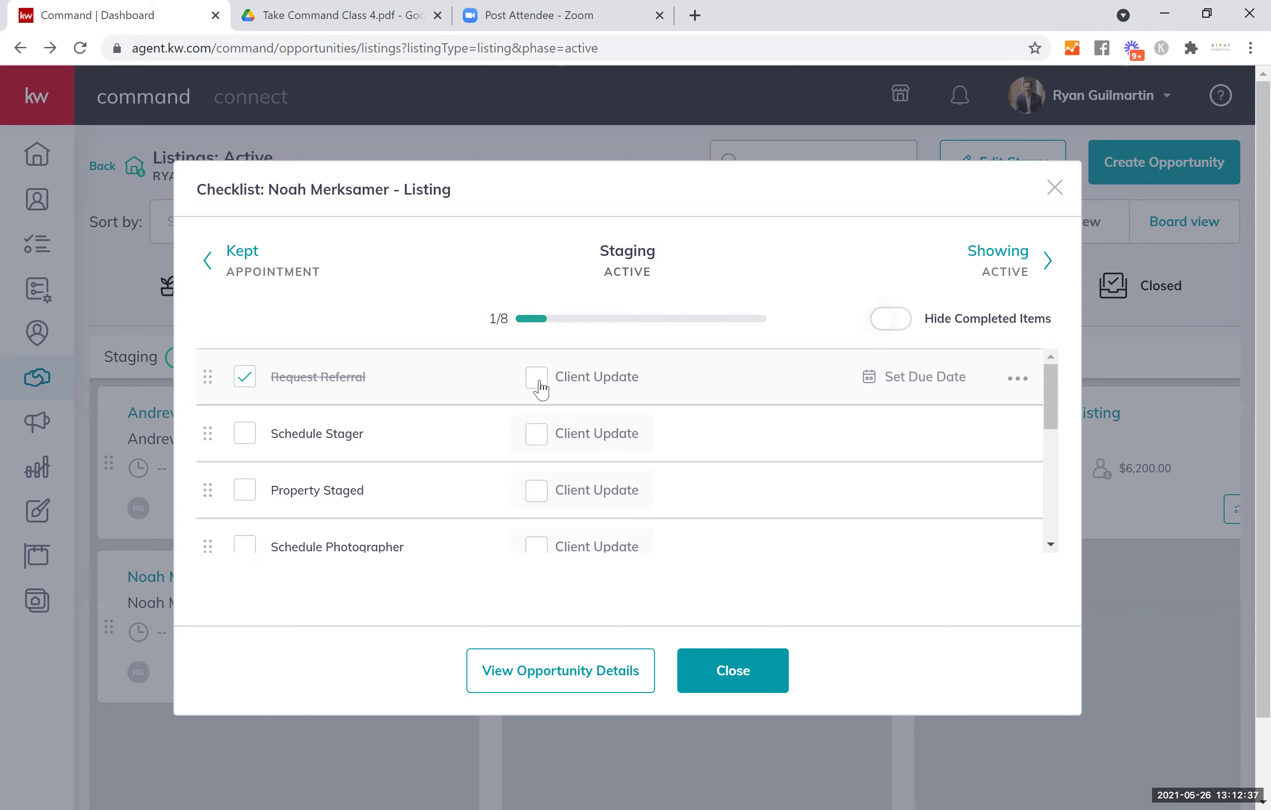
left_click(247, 437)
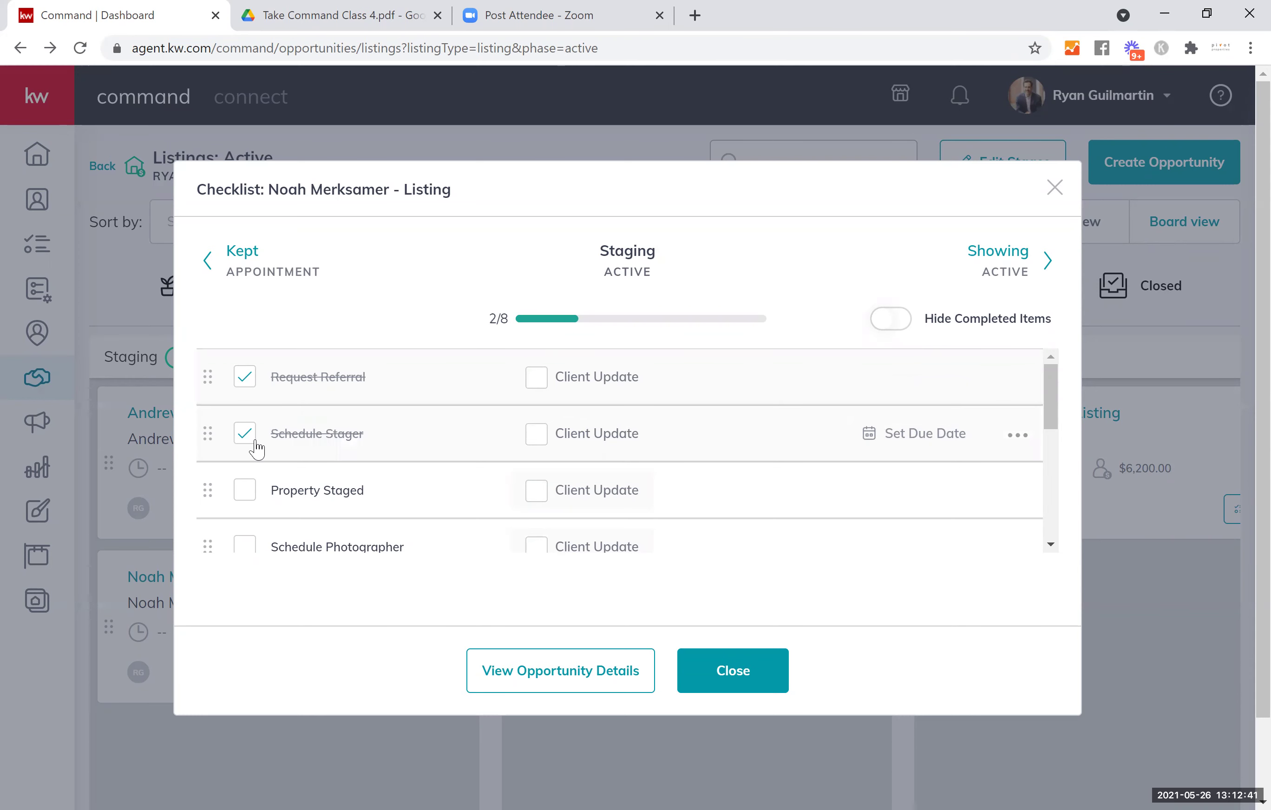
scroll(251, 433, "down", 2)
left_click(249, 405)
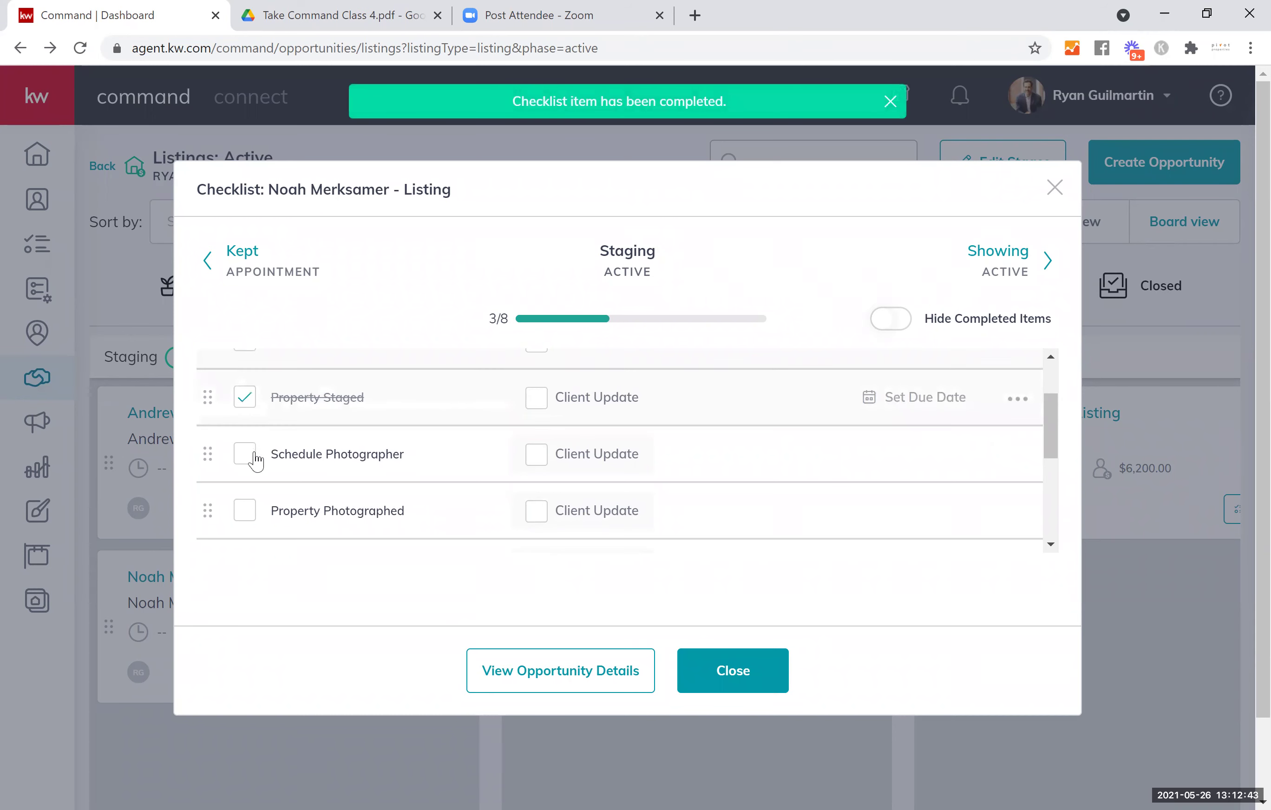
left_click(247, 457)
scroll(412, 441, "down", 3)
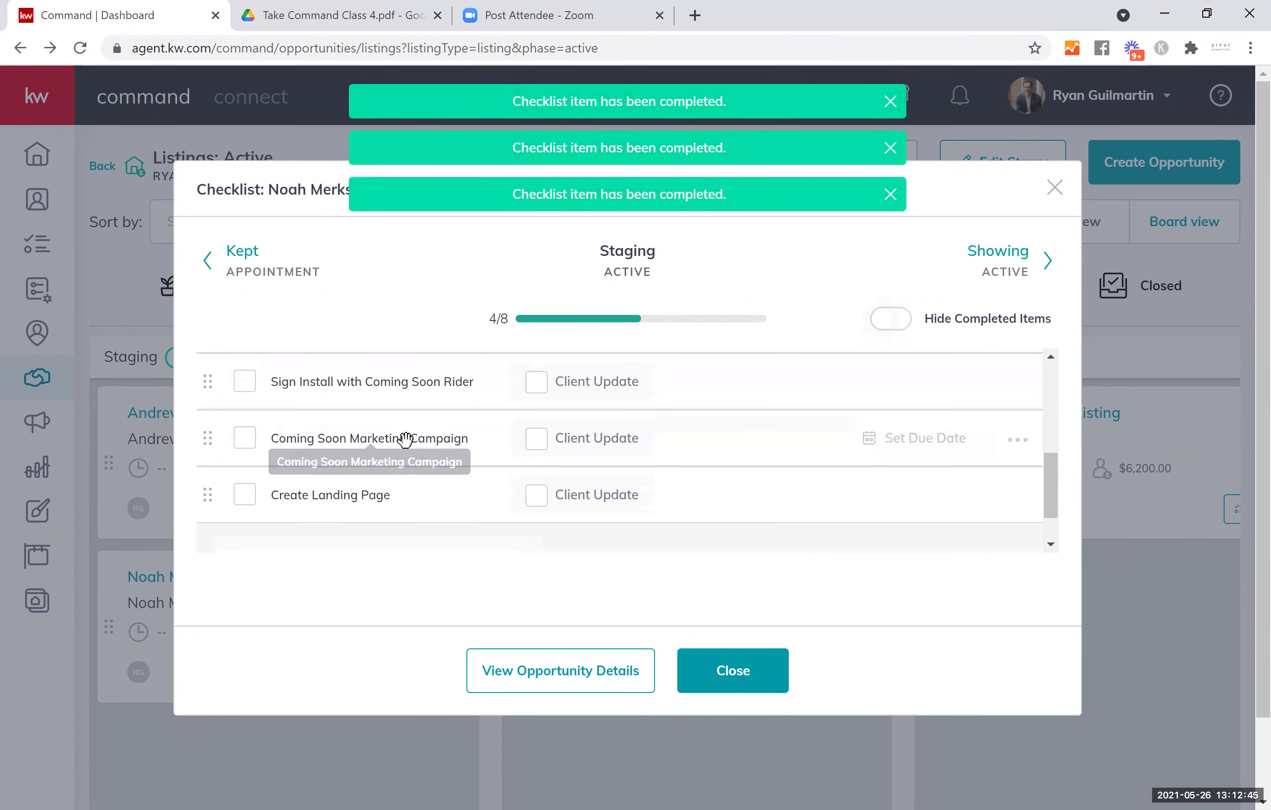
scroll(369, 444, "up", 2)
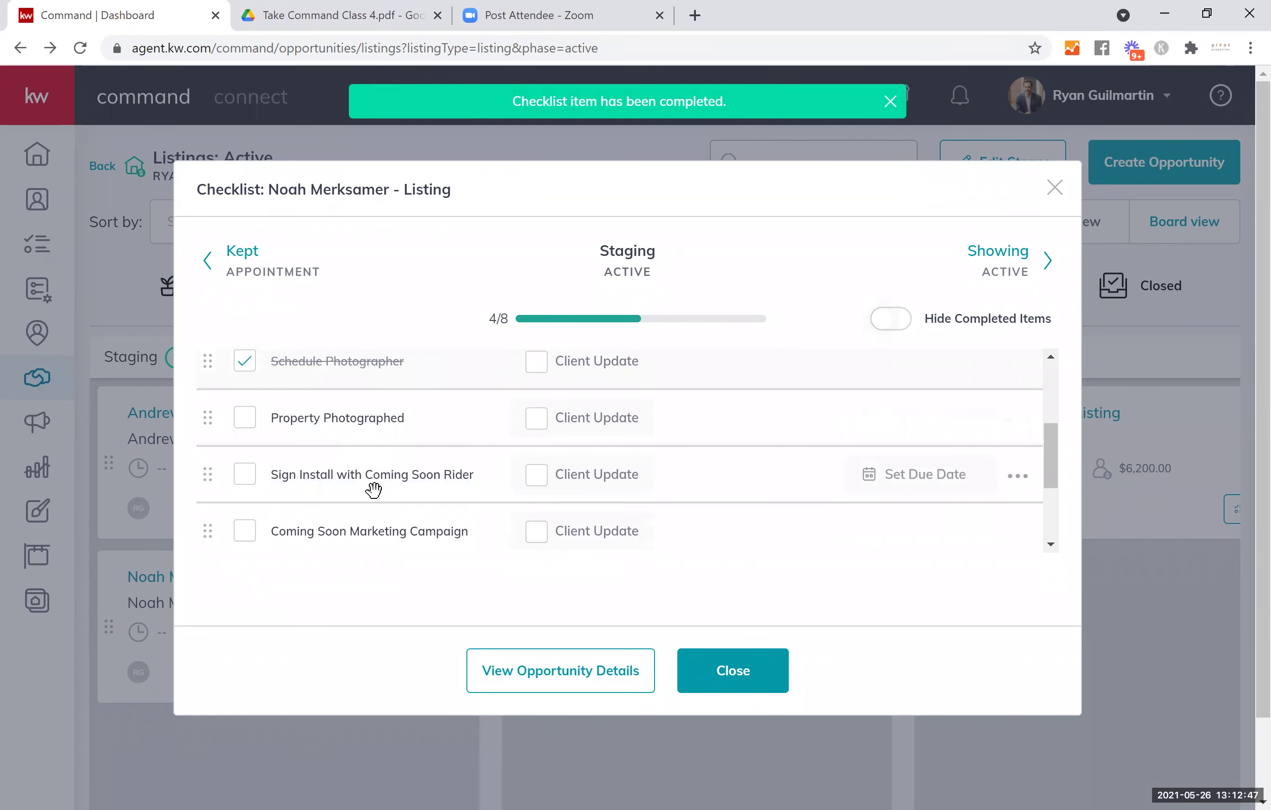
scroll(371, 483, "down", 2)
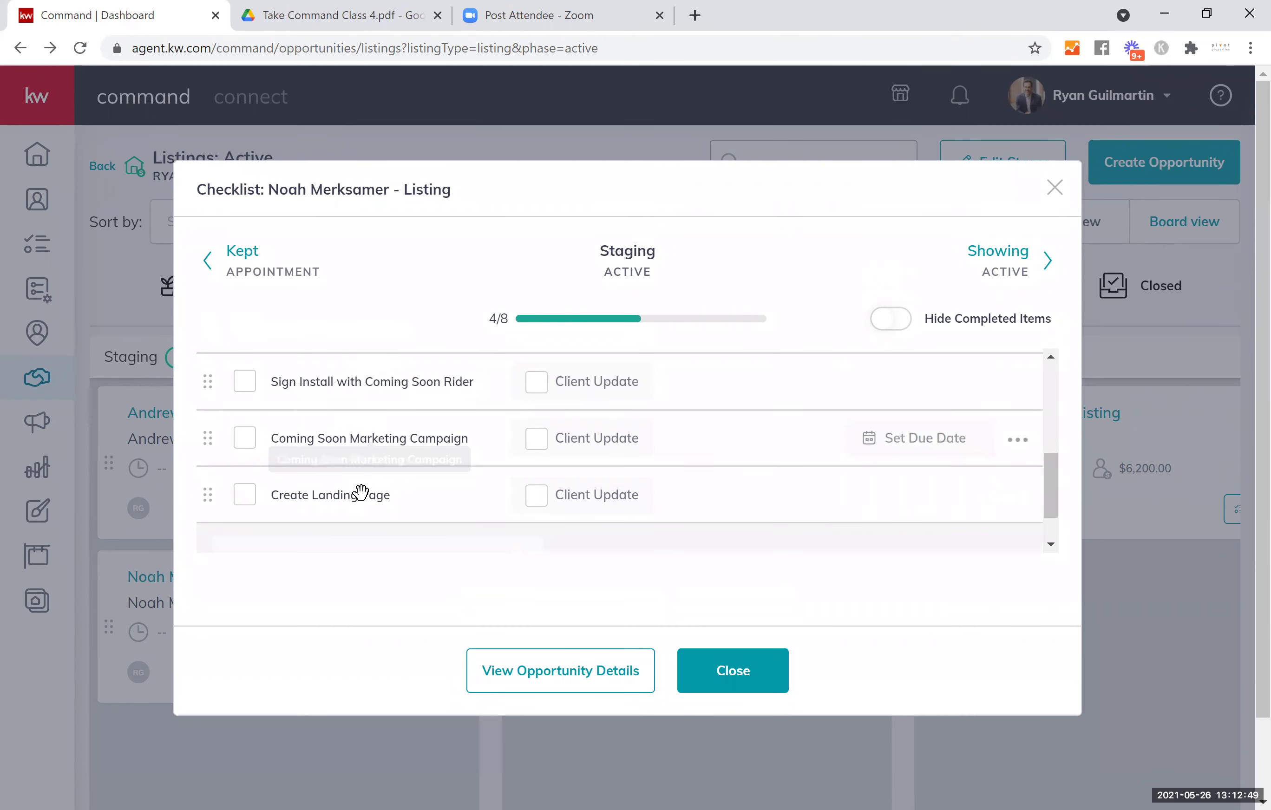
left_click(715, 668)
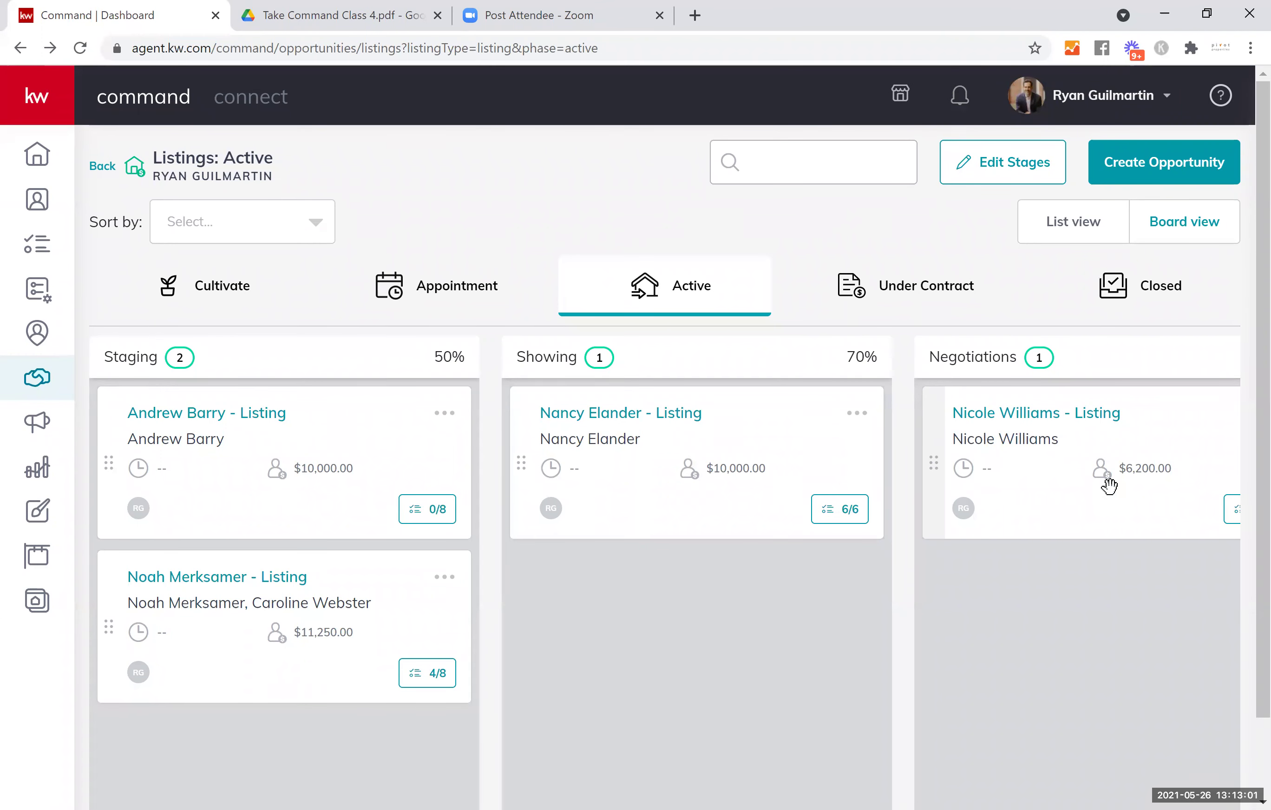
From the opportunities overview, reopen the Active listings and move the Negotiations-stage listing to Under Contract, opening that phase.
left_click(48, 378)
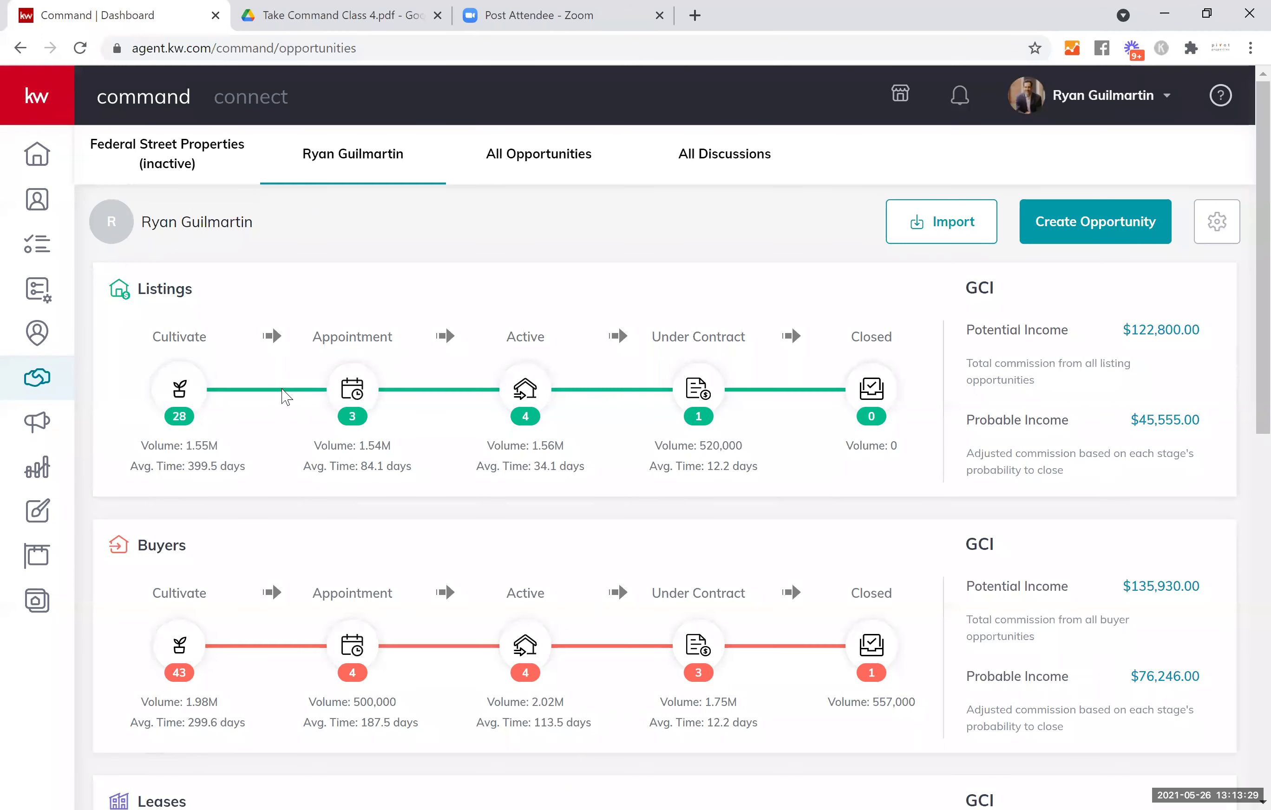
left_click(175, 396)
left_click(526, 389)
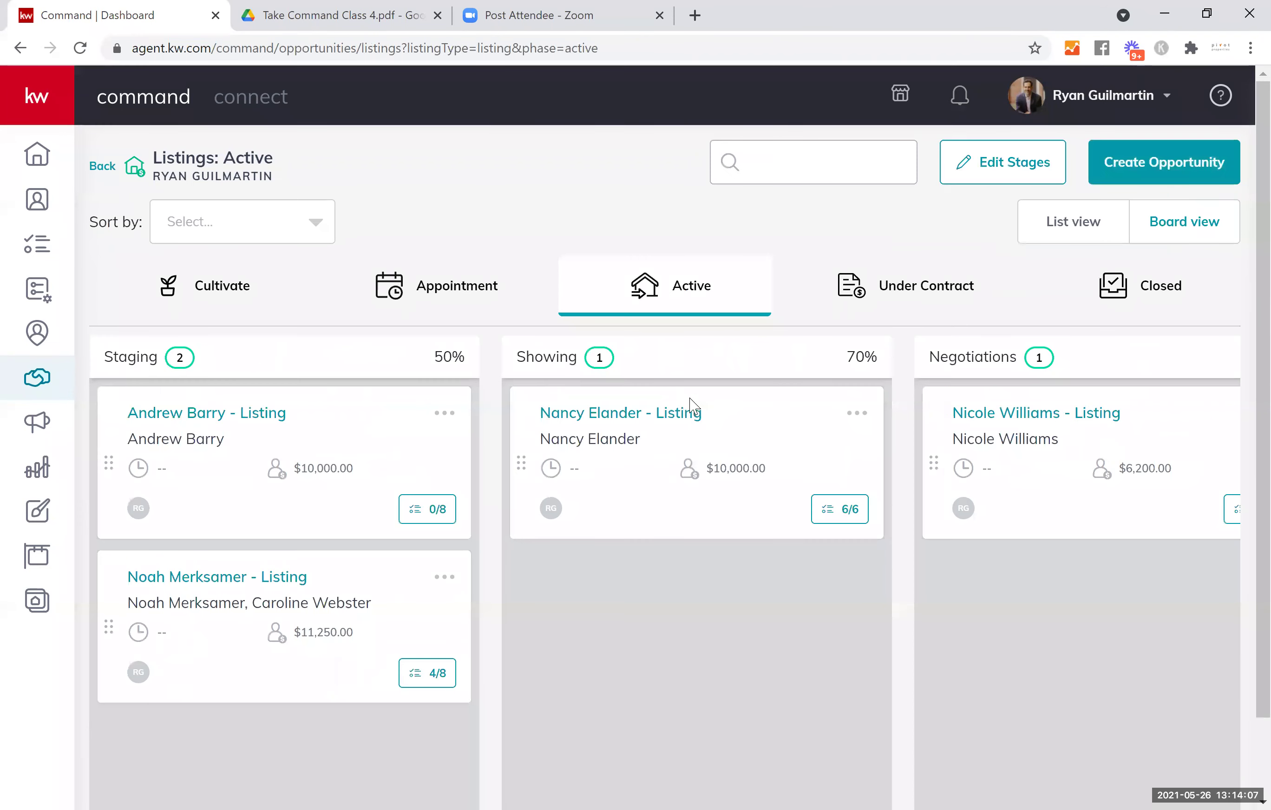
left_click_drag(987, 370, 914, 299)
left_click(914, 291)
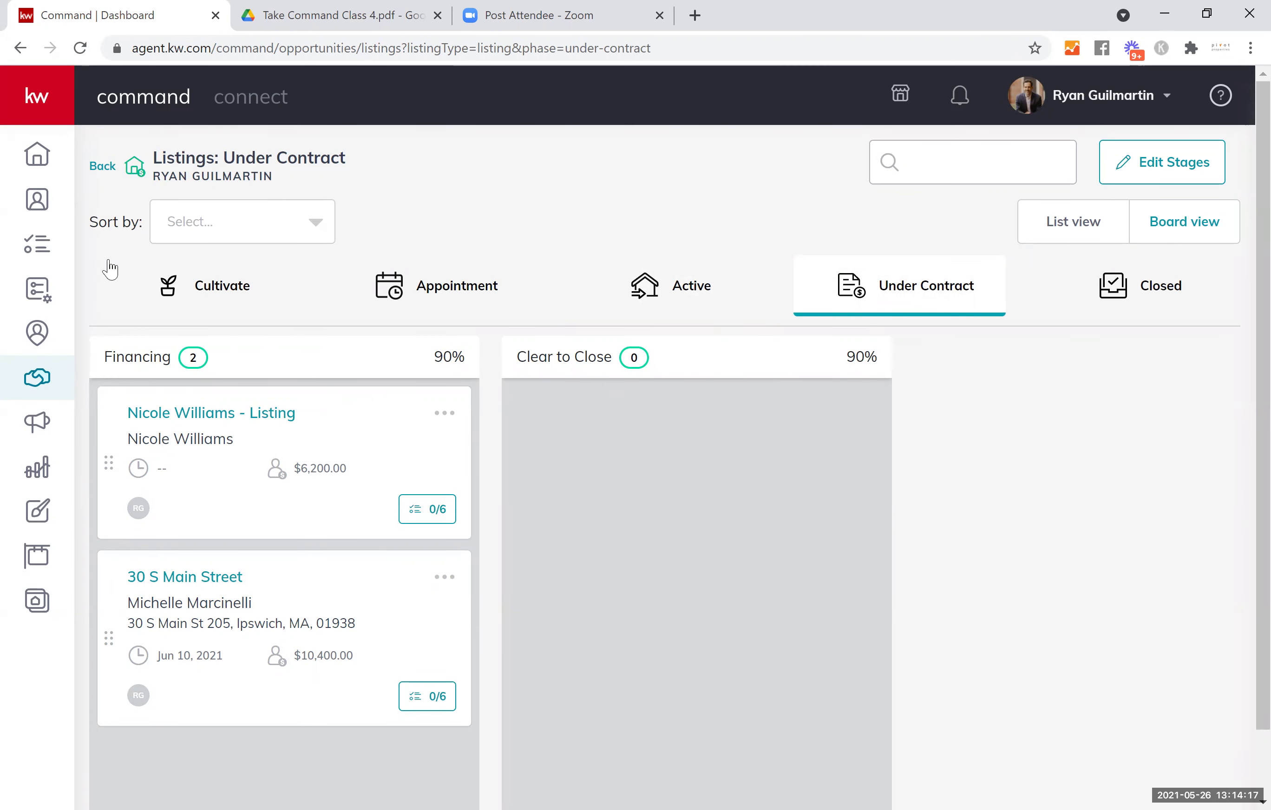
Open the Appointment phase of the buyer opportunities and view the details of the last buyer in the Kept stage.
left_click(37, 377)
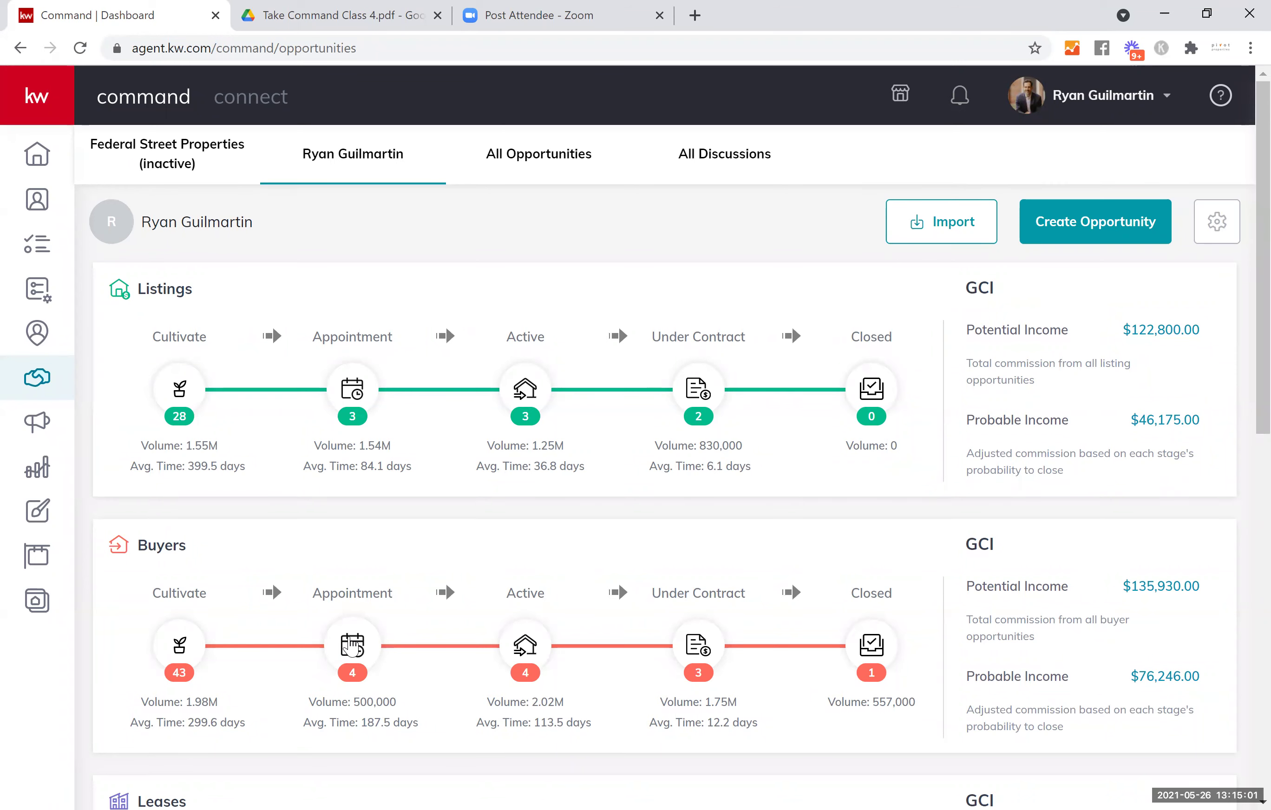
left_click(352, 646)
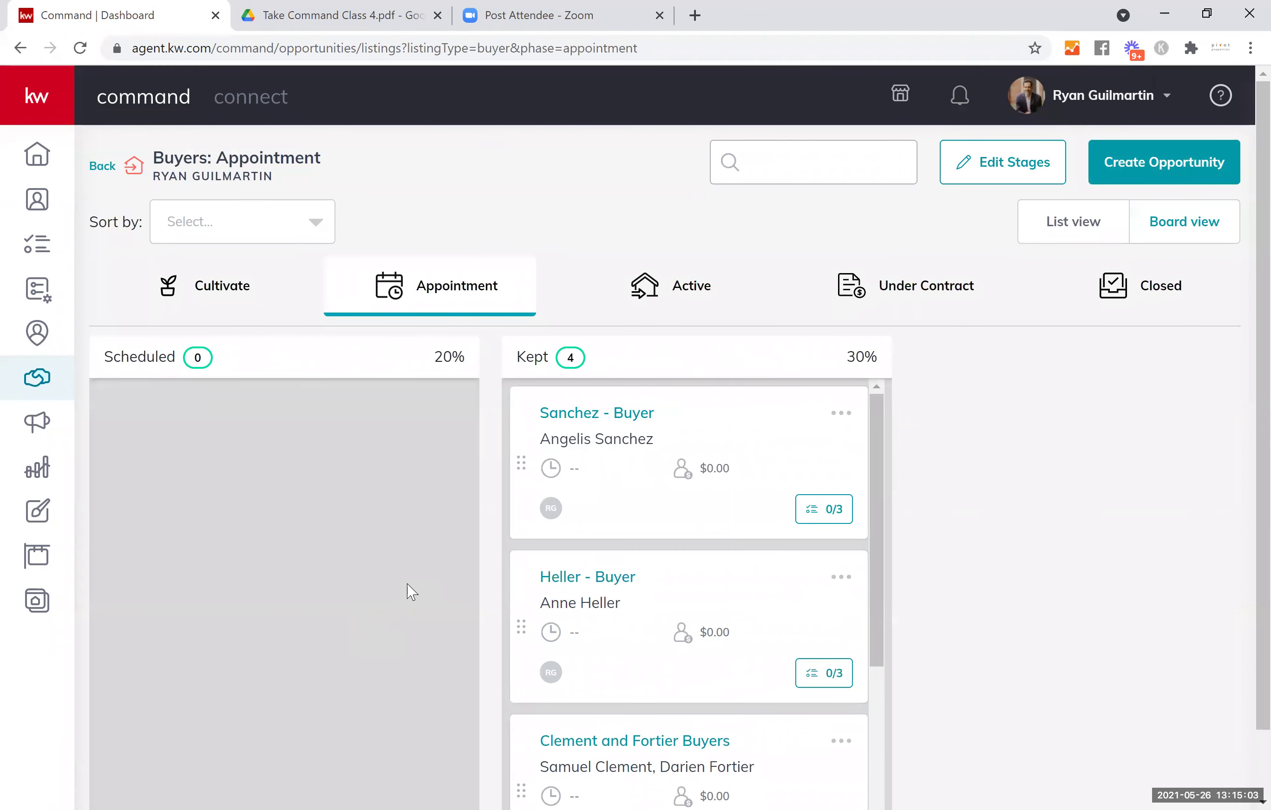
scroll(438, 630, "down", 1)
scroll(607, 614, "down", 5)
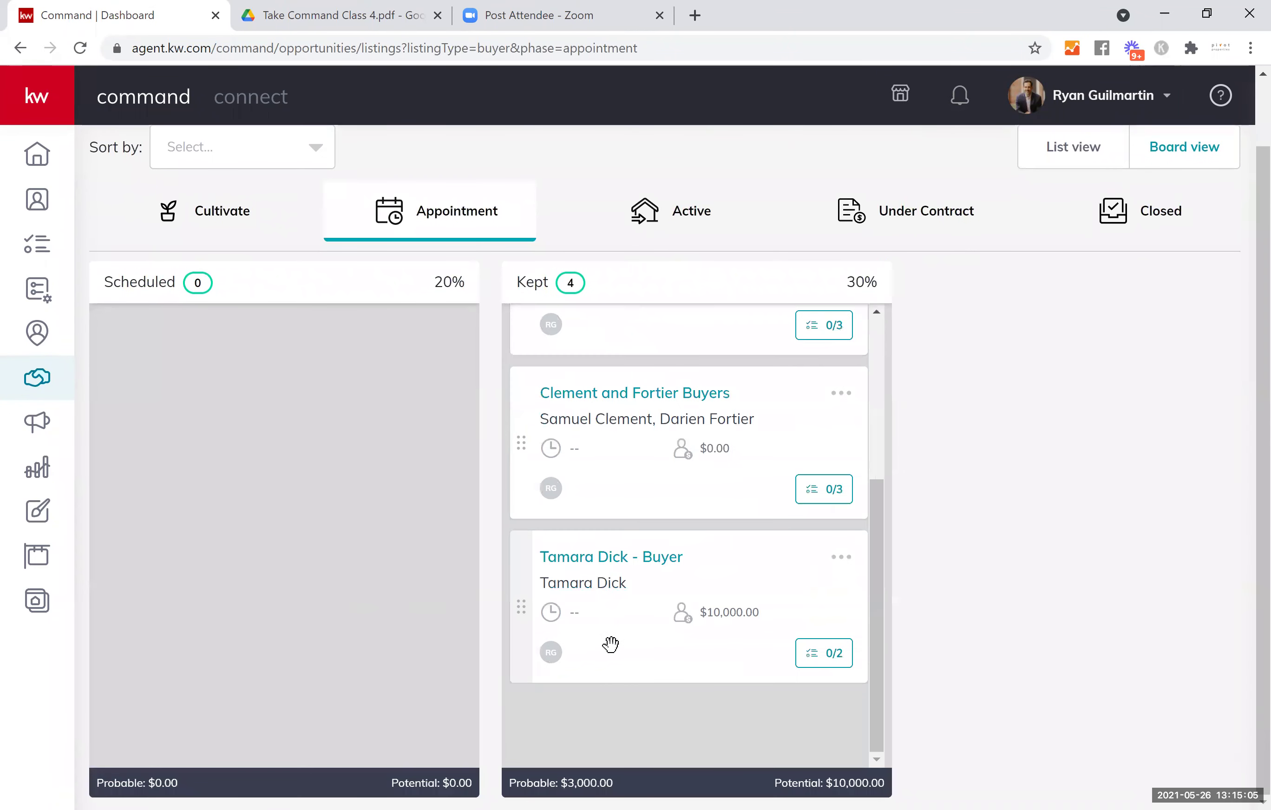
left_click(613, 558)
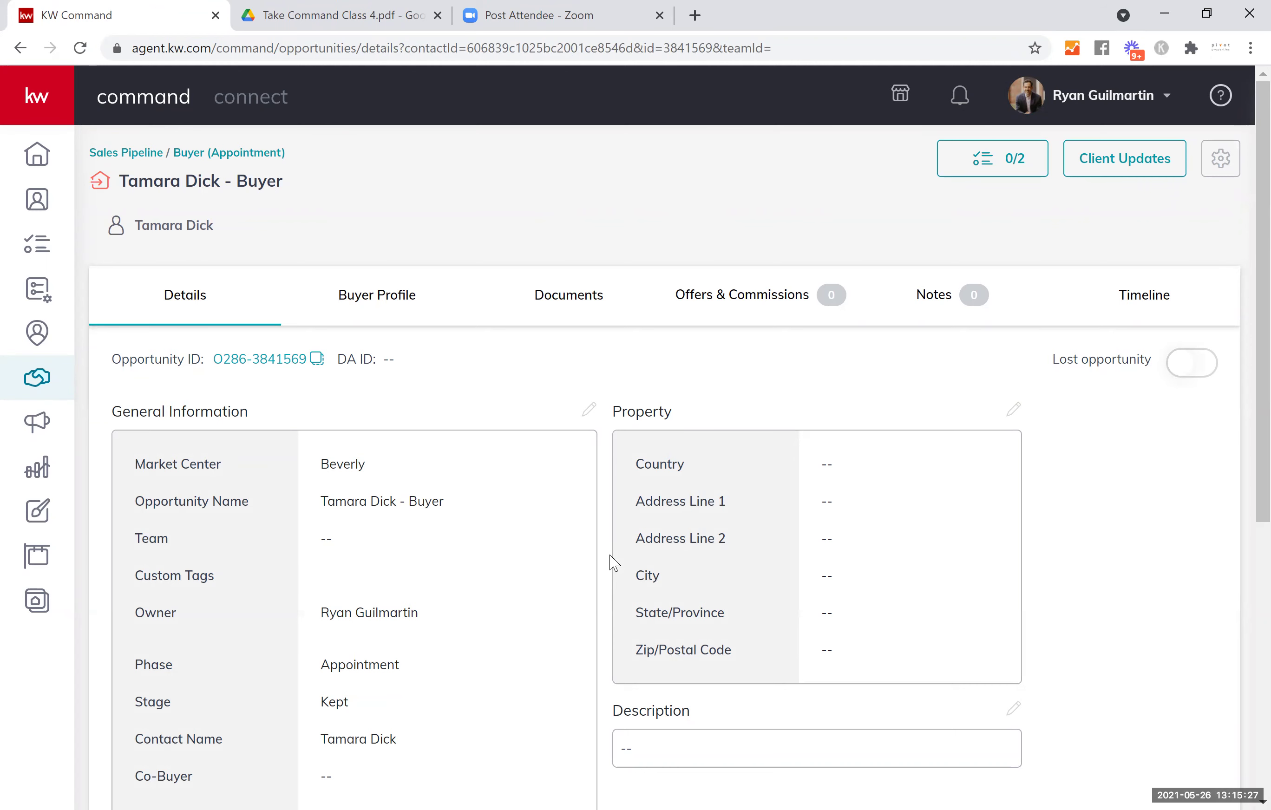
Mark the buyer opportunity as lost, save it, and check the buyers' Appointment phase before returning to the opportunities overview.
left_click(1205, 372)
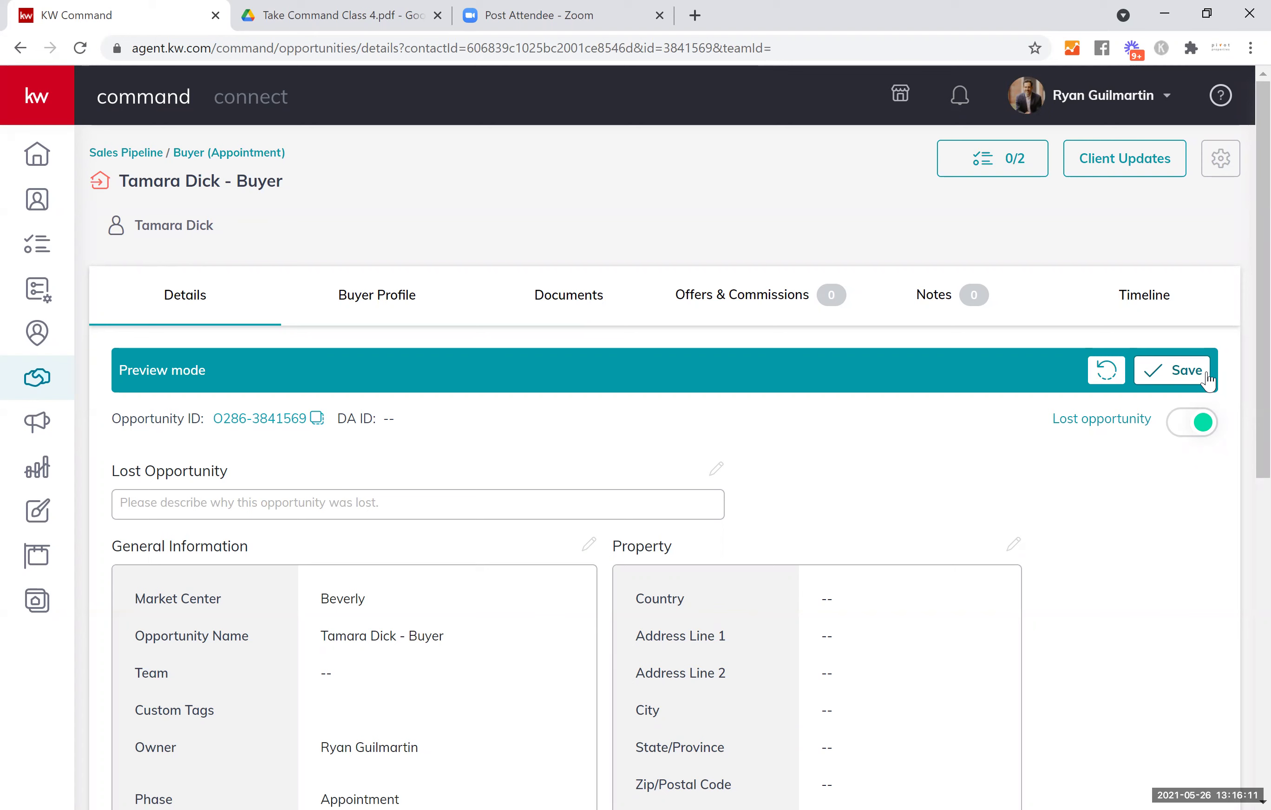
left_click(1173, 376)
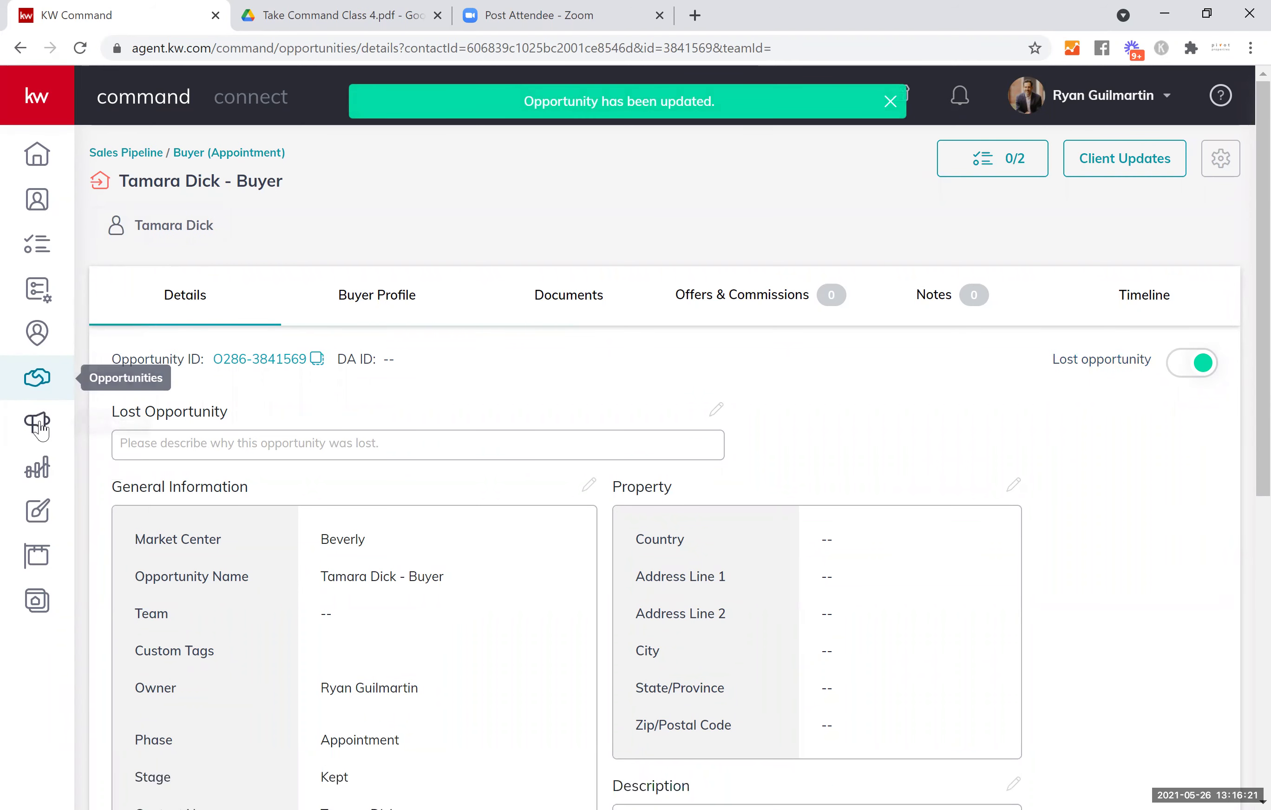
left_click(40, 393)
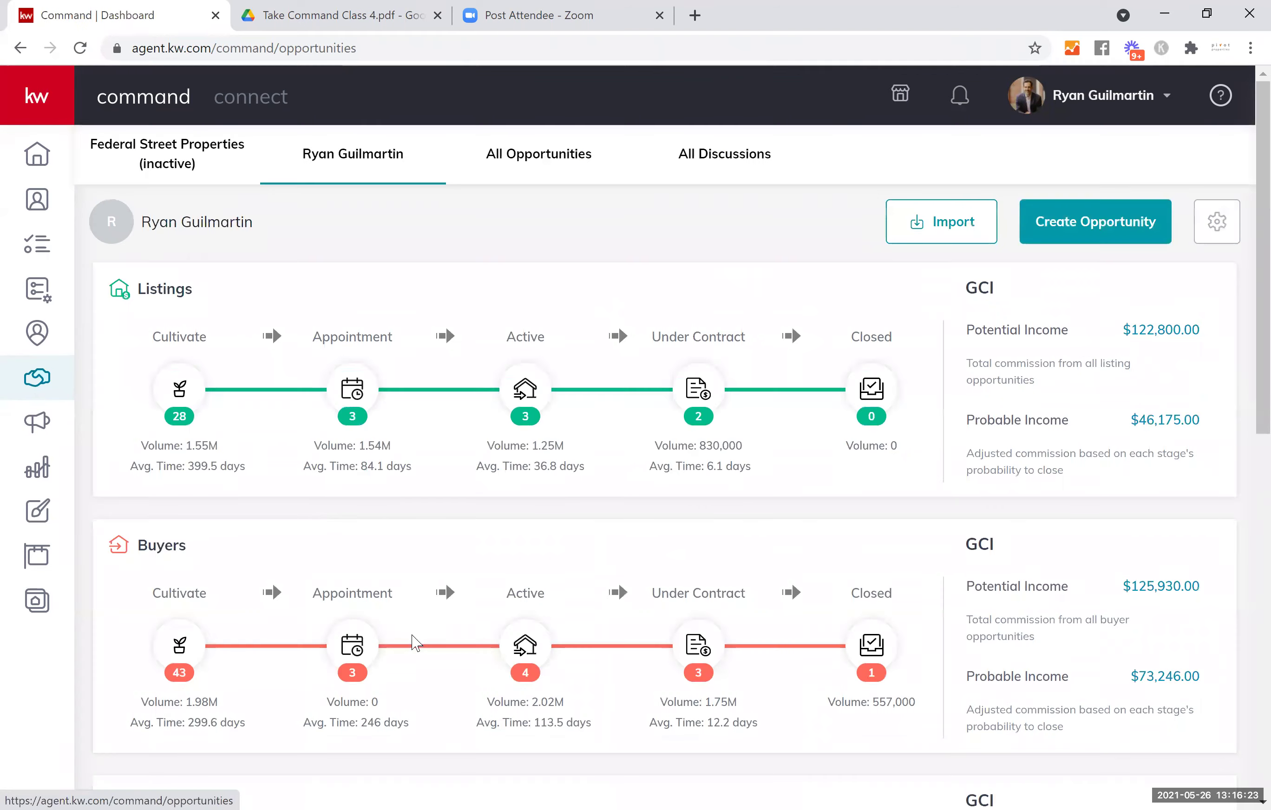
left_click(350, 643)
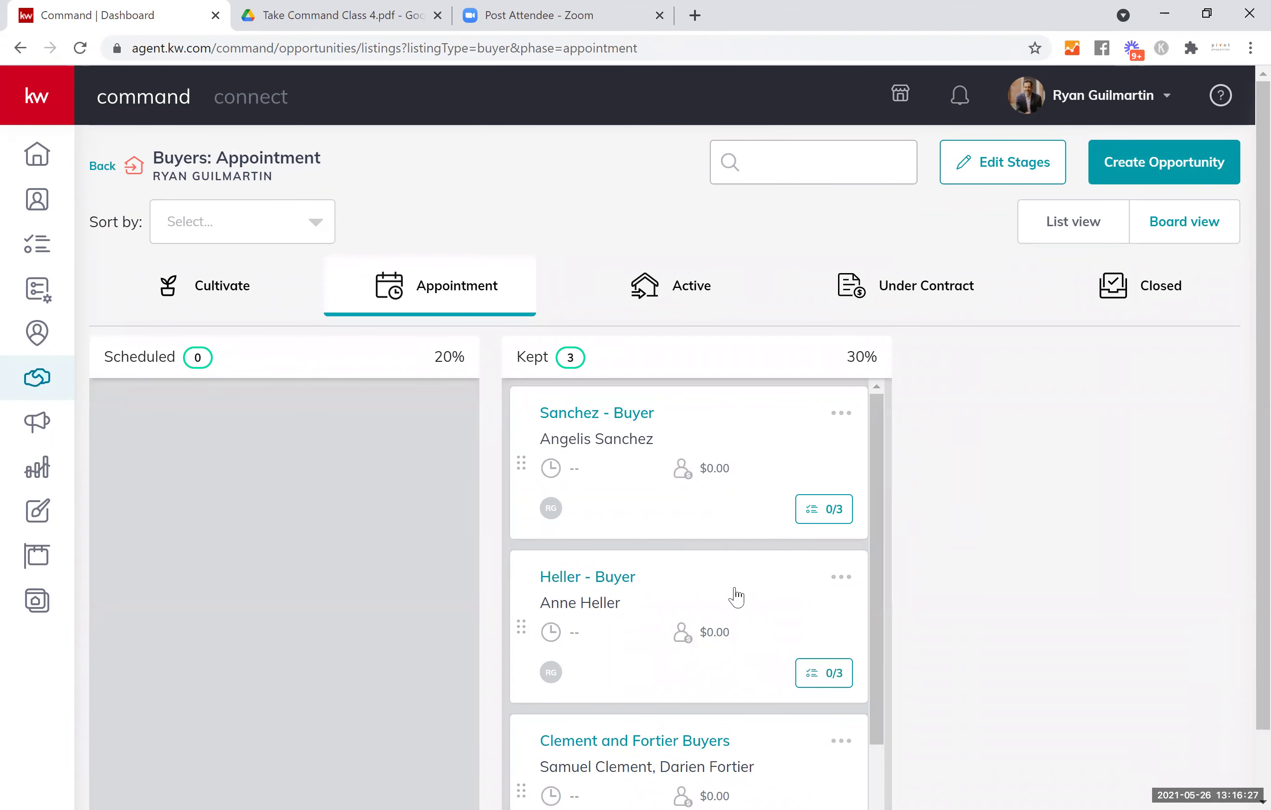
left_click(37, 380)
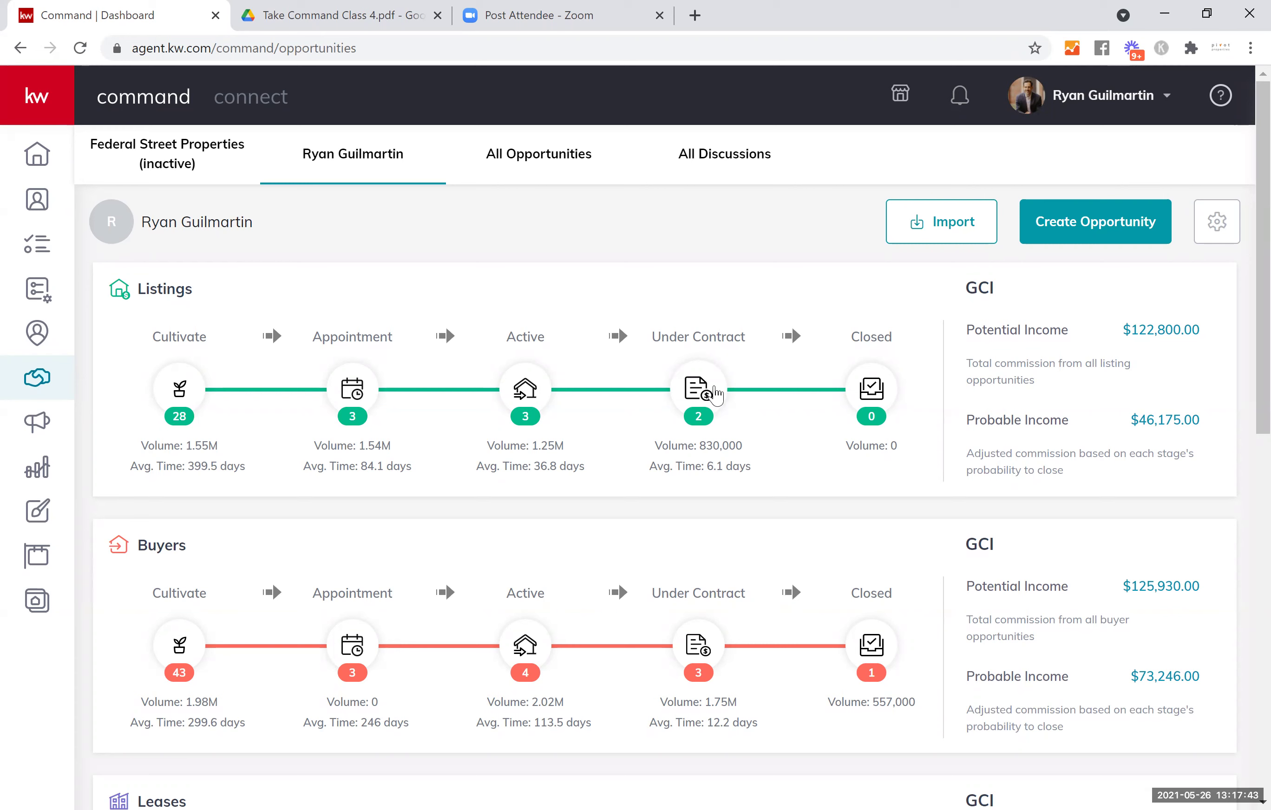
Switch to the Take Command Class 4 PDF and review the Higher Level Opportunities section with its assignments.
left_click(296, 32)
scroll(385, 287, "up", 8)
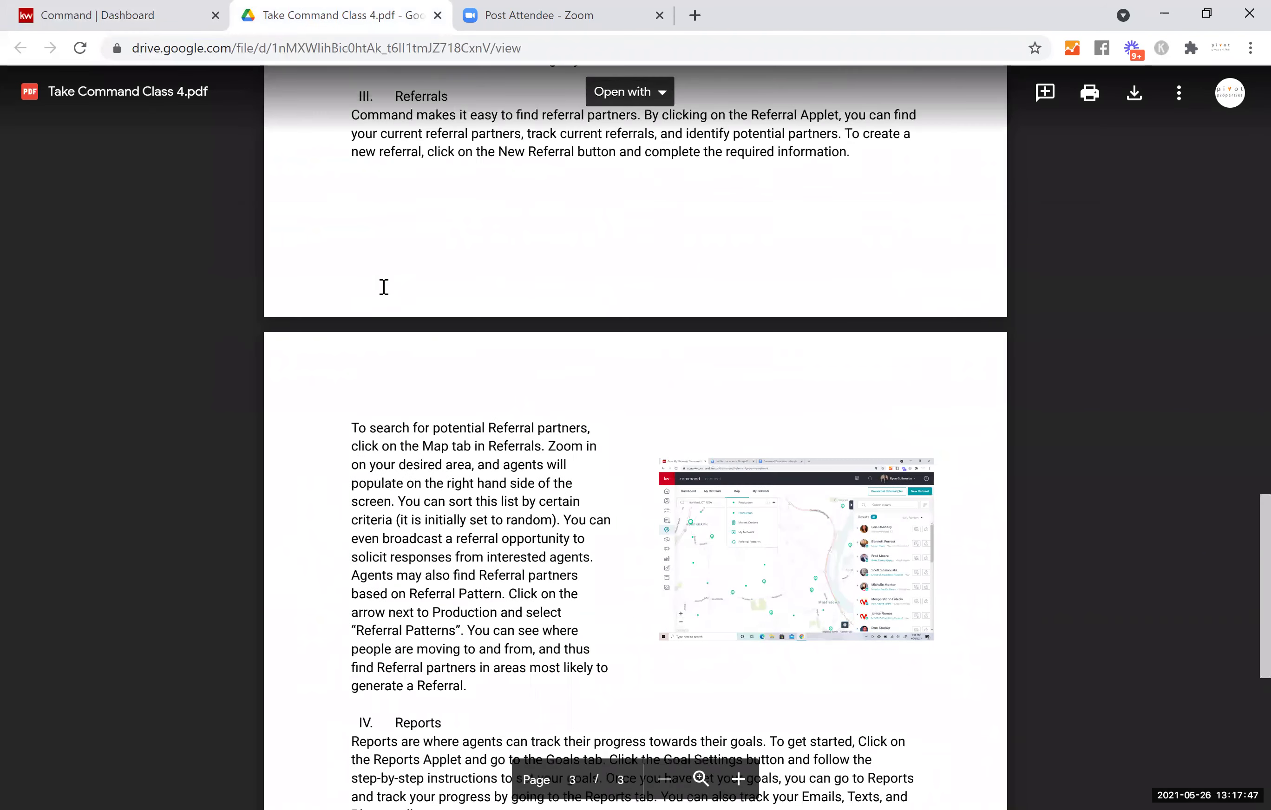
scroll(384, 288, "up", 15)
scroll(383, 292, "down", 6)
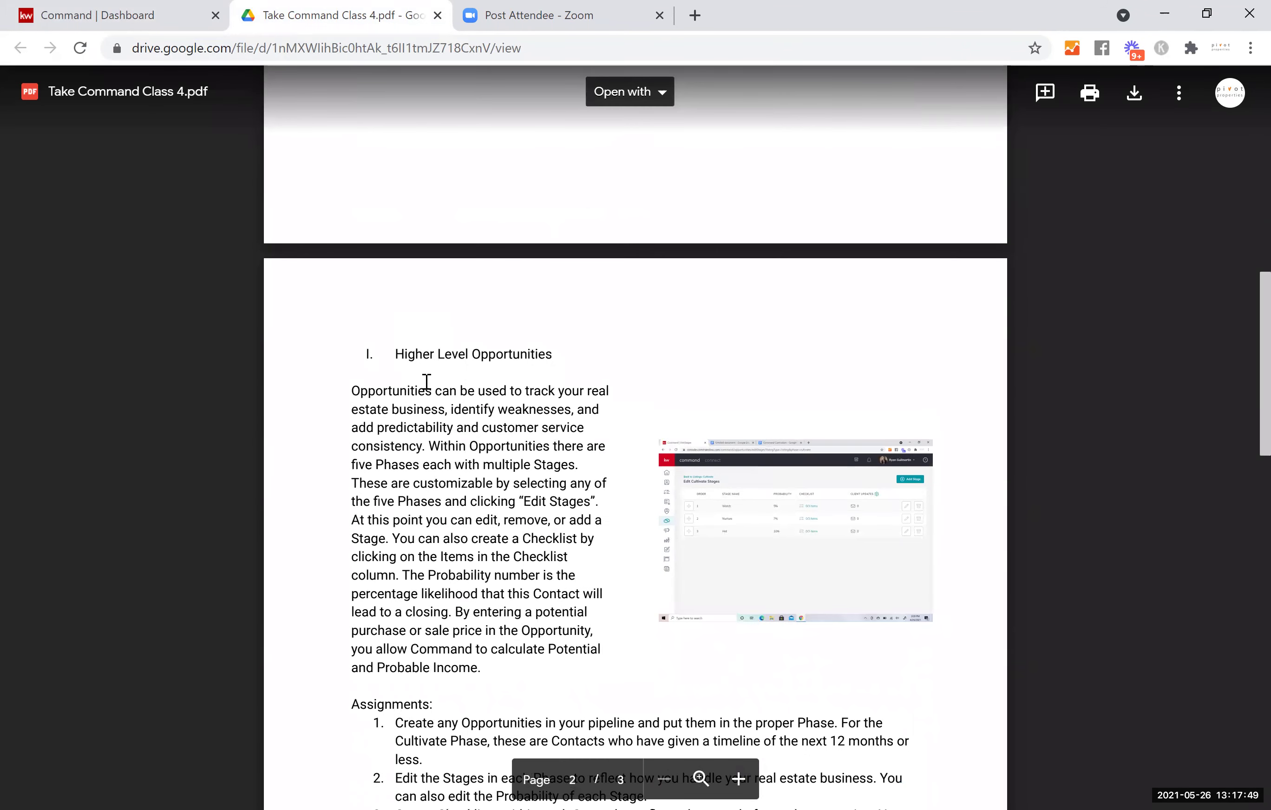
scroll(424, 413, "down", 3)
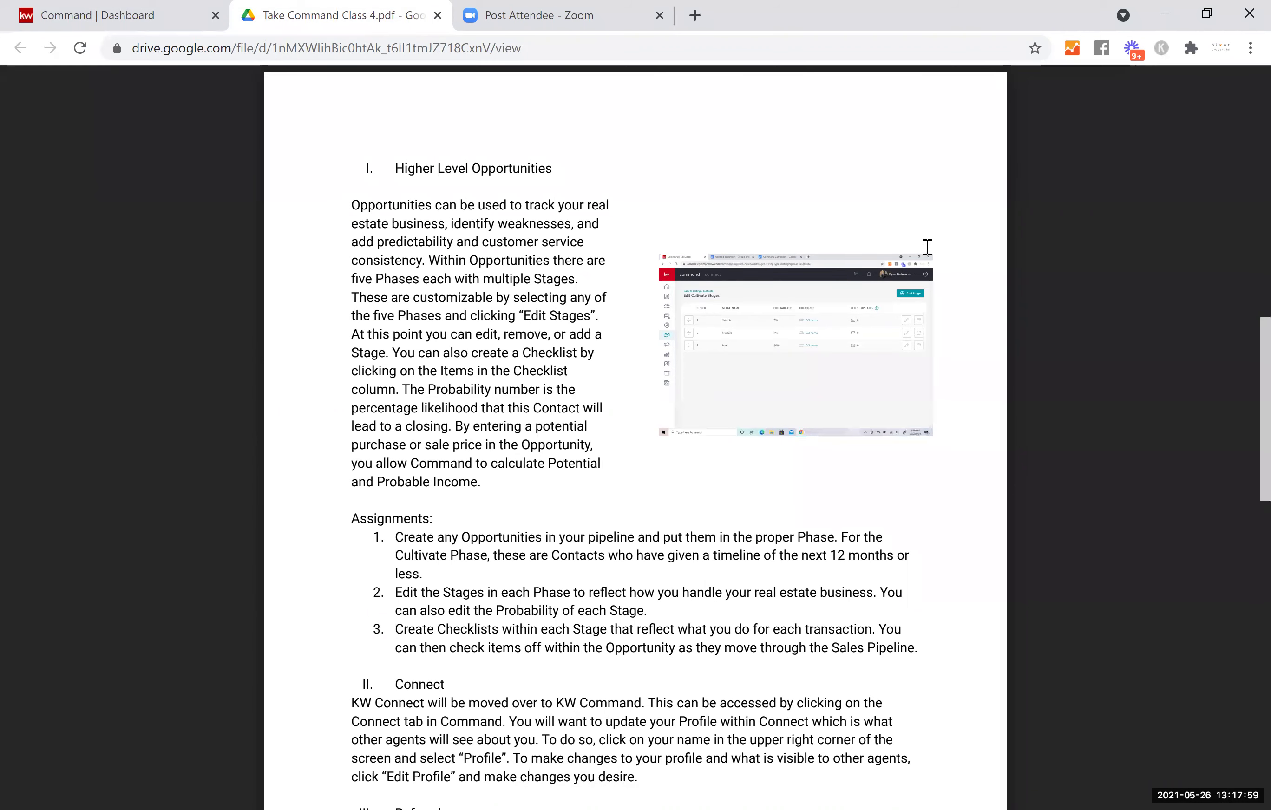
scroll(417, 460, "down", 3)
scroll(417, 459, "down", 3)
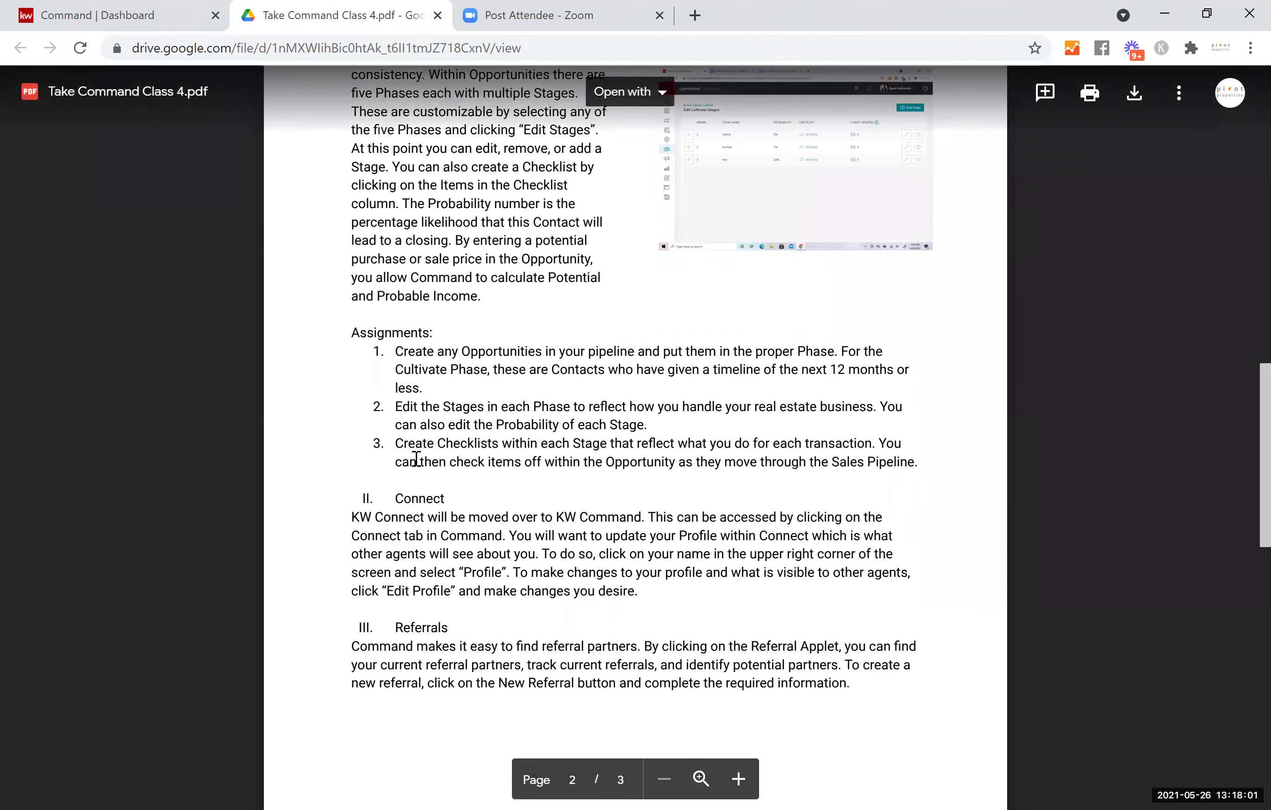
Return to KW Command and open the stage editor for the Appointment phase of the buyer opportunities.
left_click(124, 21)
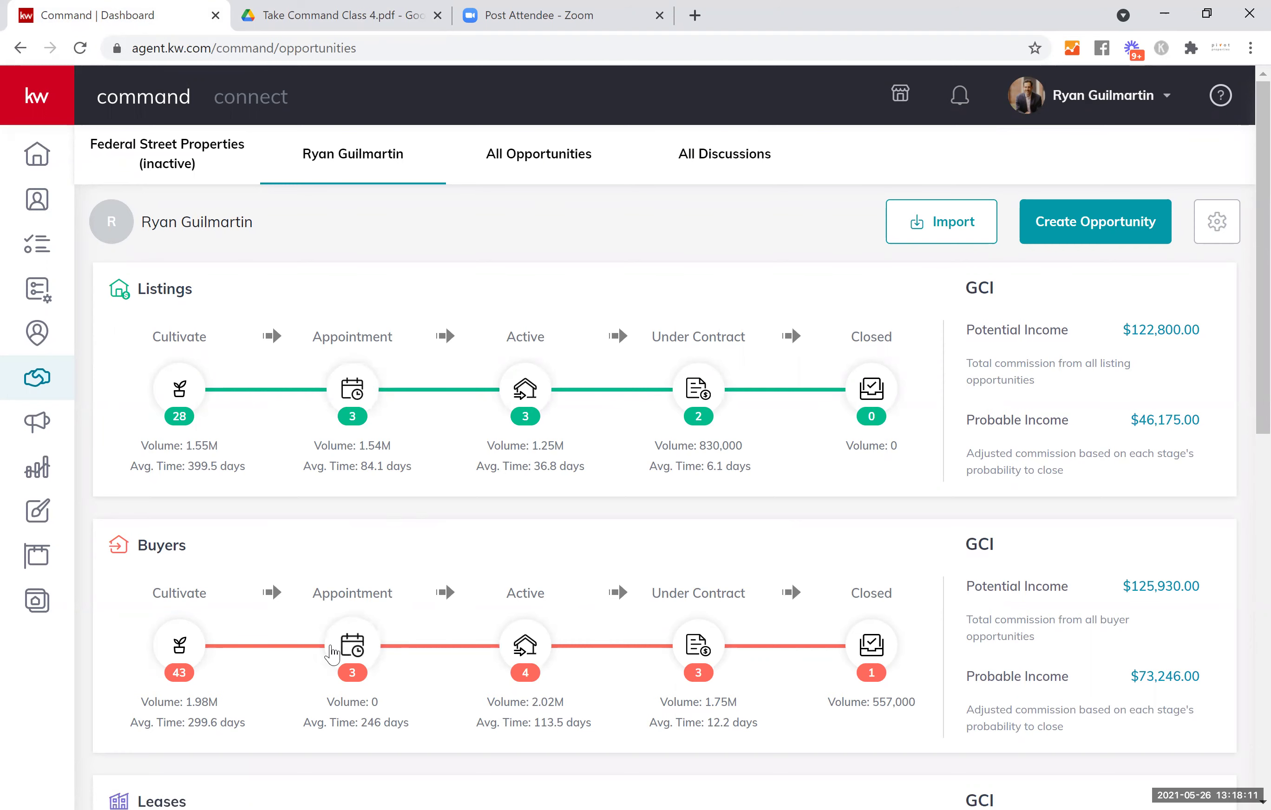
left_click(352, 646)
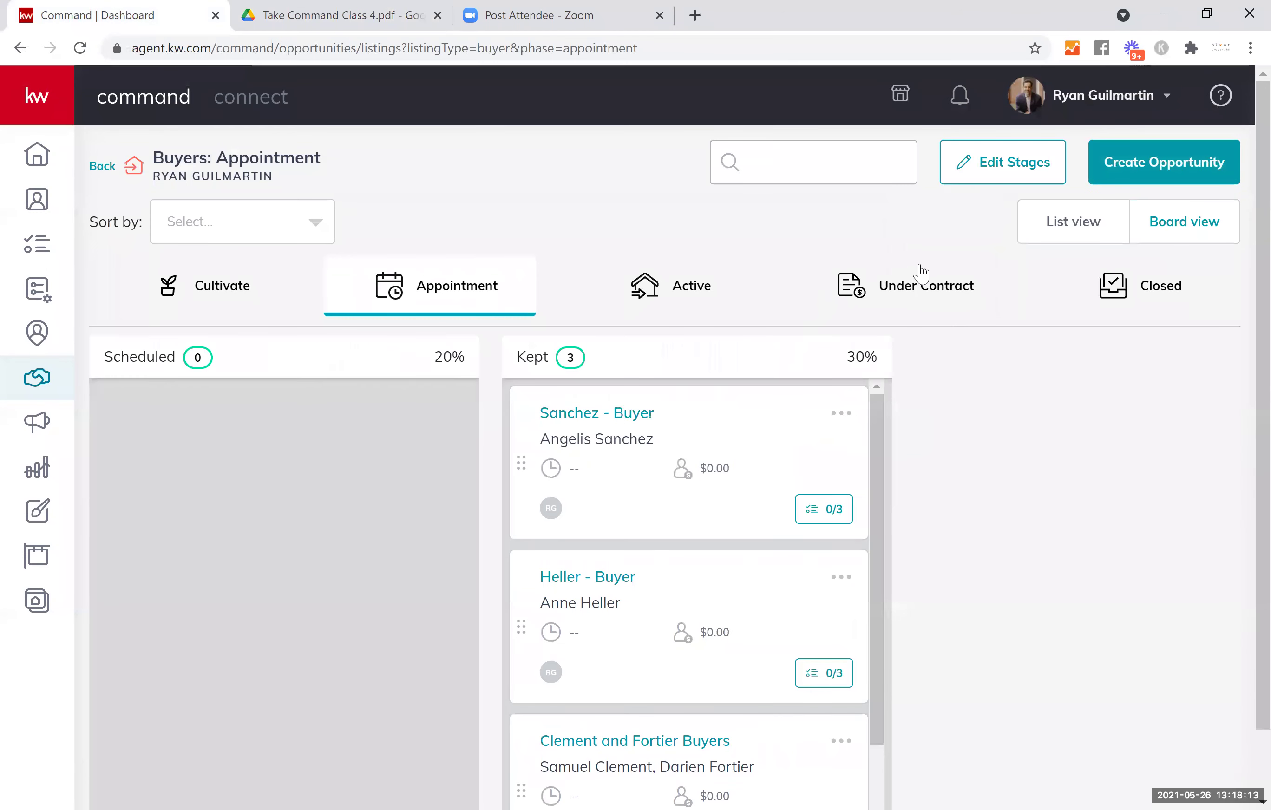
left_click(993, 172)
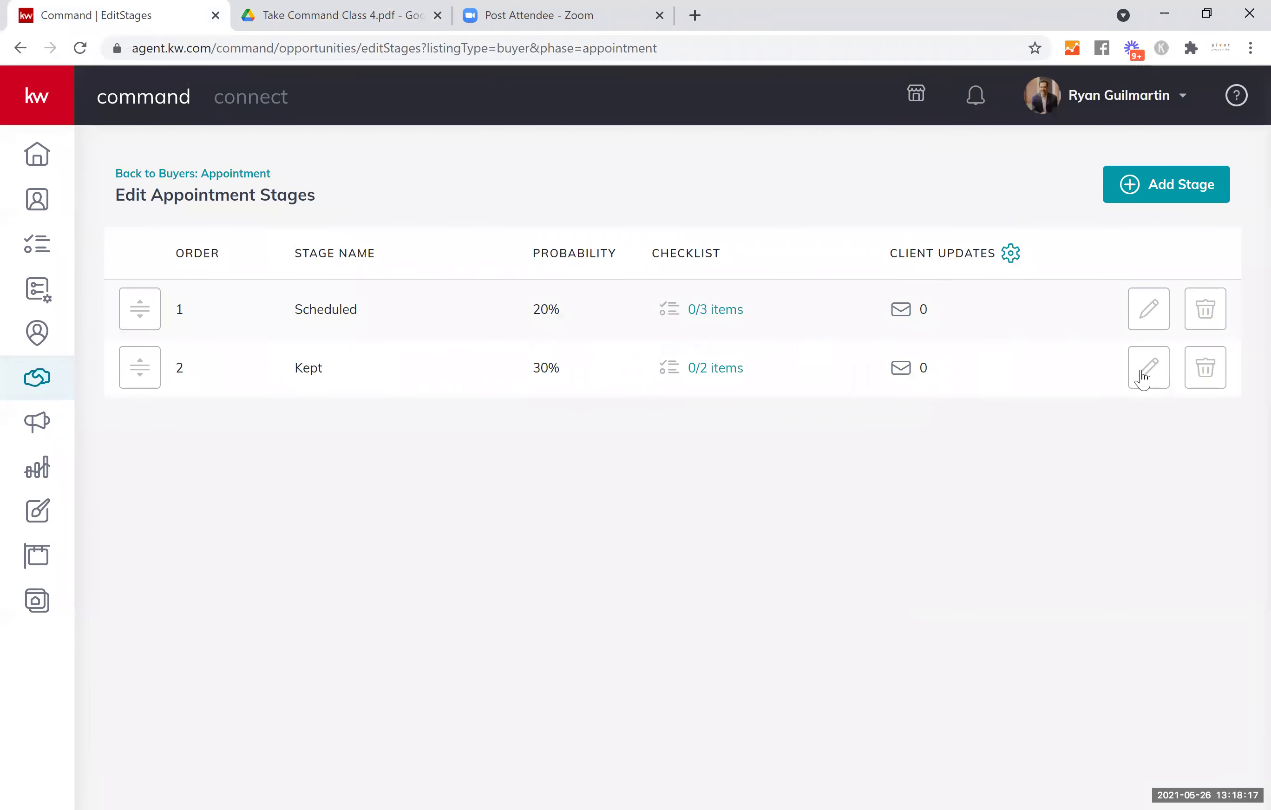
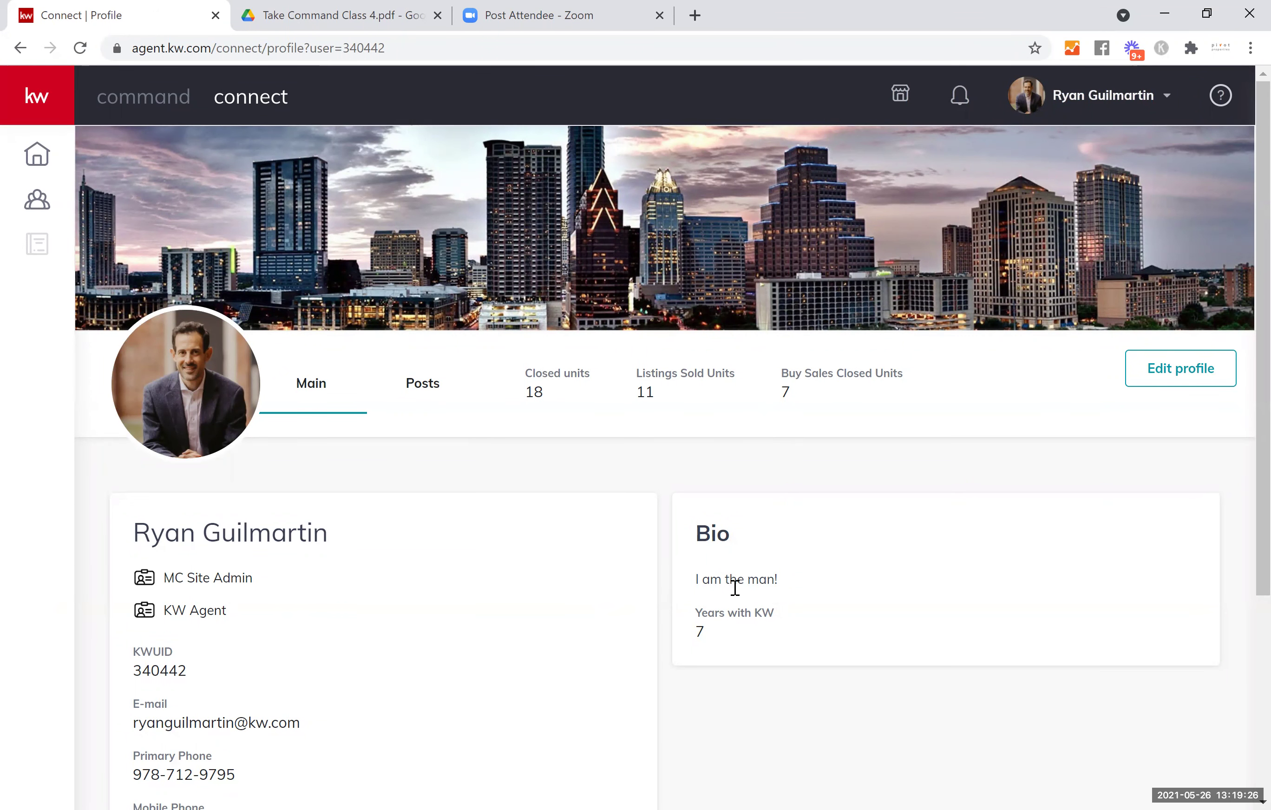
Edit the Connect profile's bio, adding "I provide tacos to my clients after every closing.", and save the changes.
left_click(1185, 369)
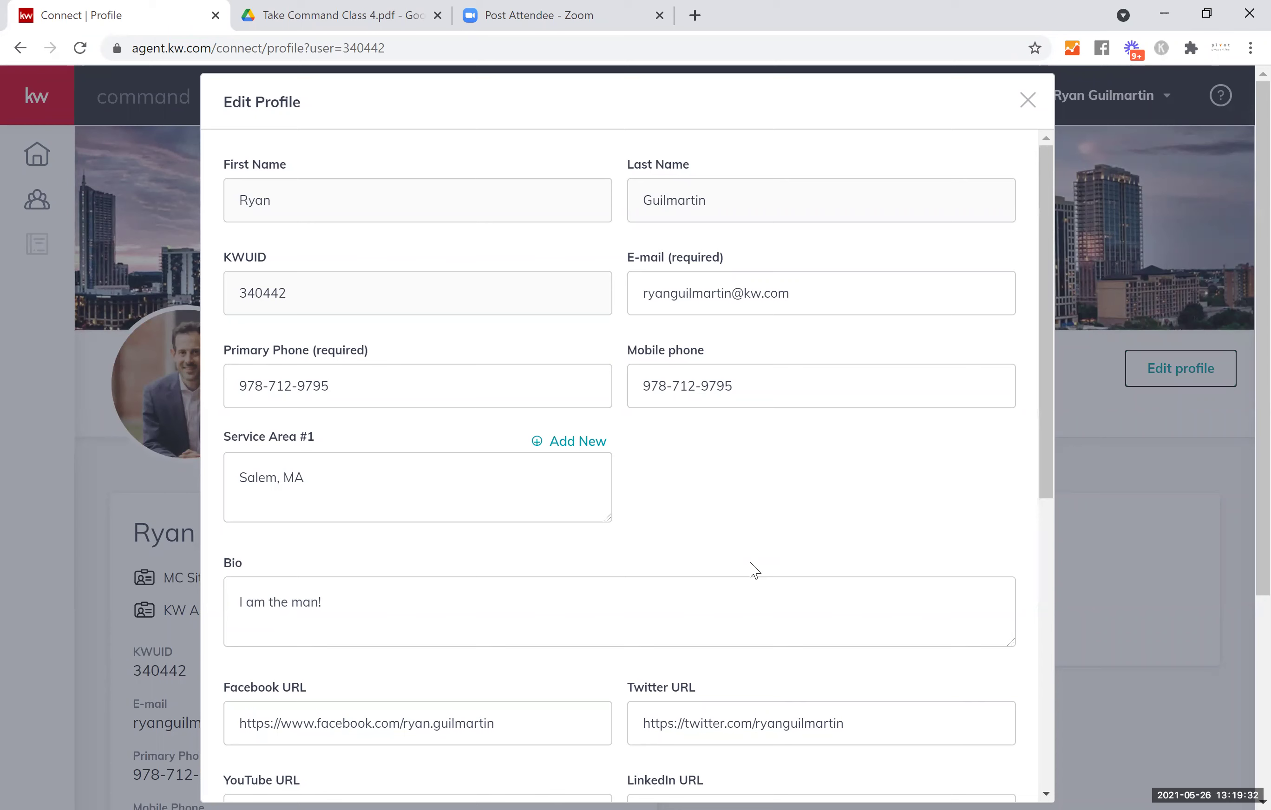
left_click(406, 605)
type("I")
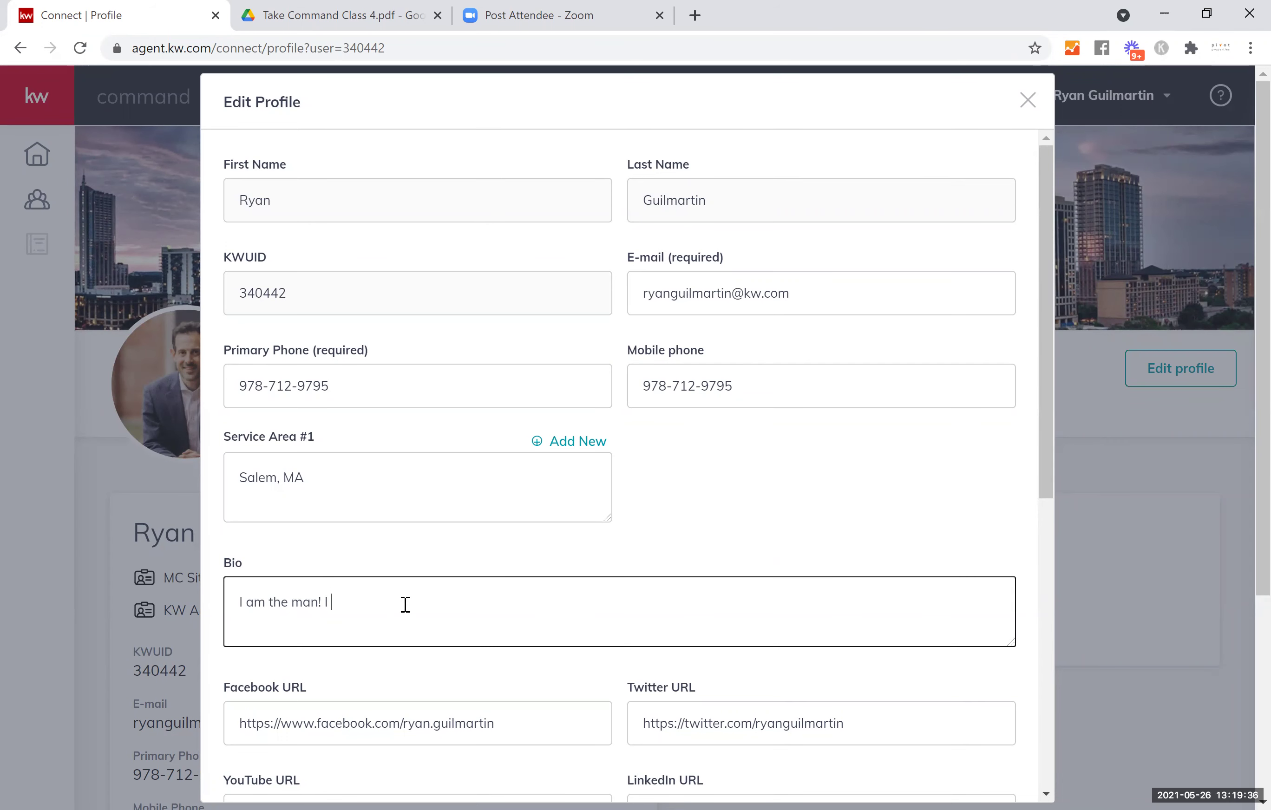
type(" provide tacos to my clients aft")
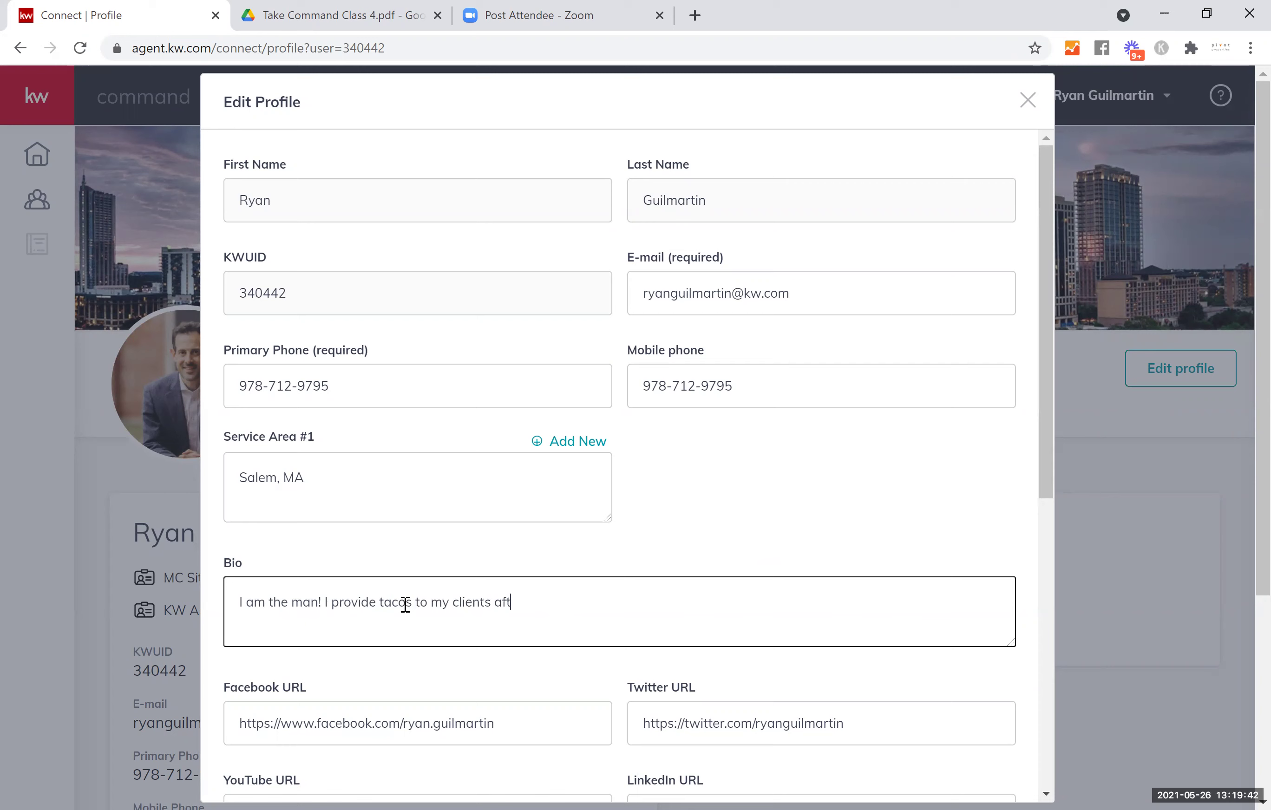
type("er every d")
type("losing.")
scroll(425, 641, "down", 10)
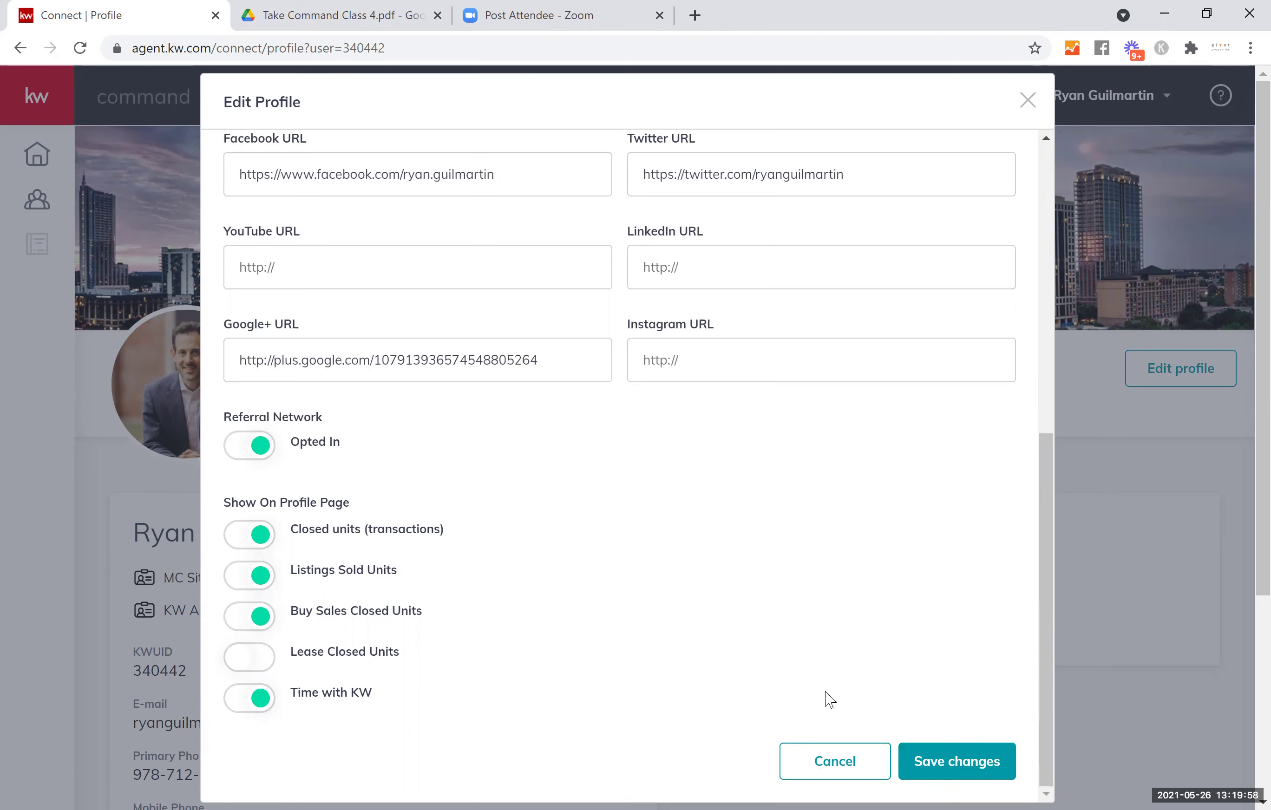
left_click(935, 764)
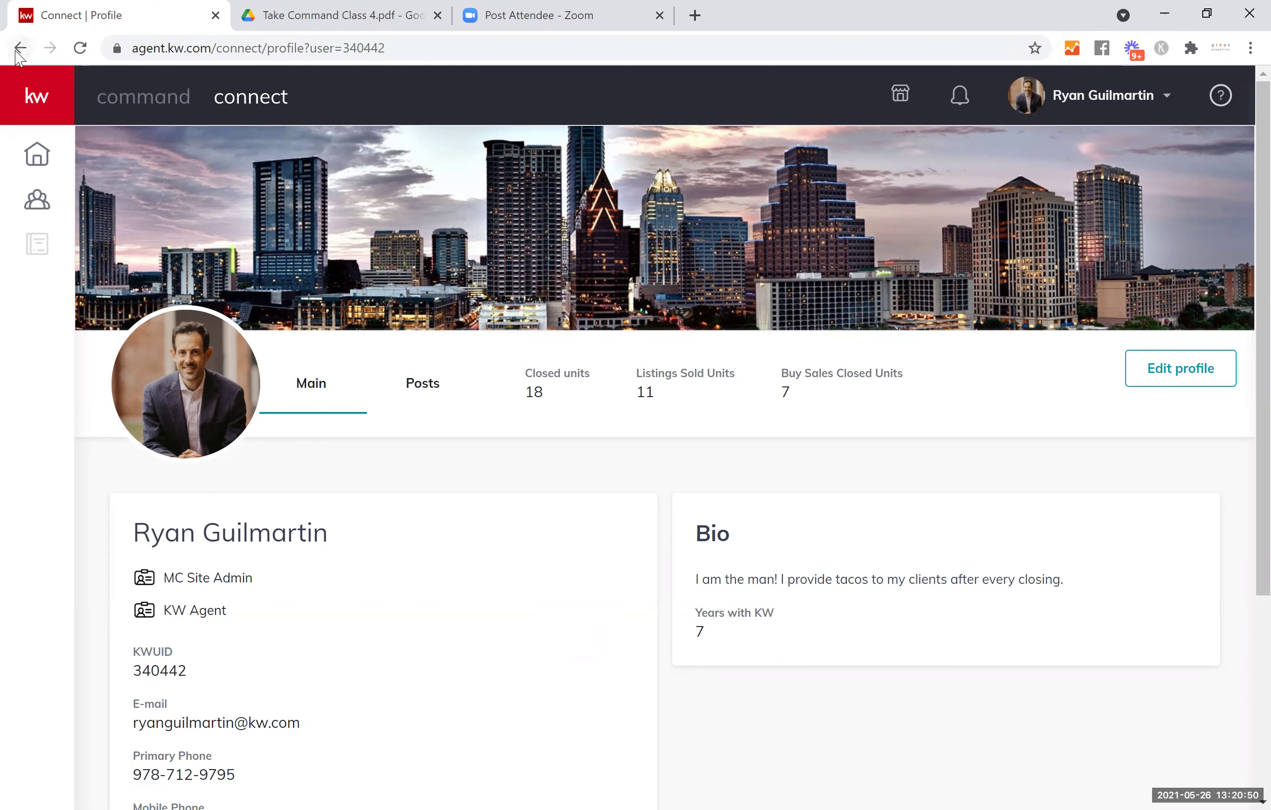
Go from Connect to Command's Referrals and search the referral map for Las Vegas, NV, USA.
left_click(148, 101)
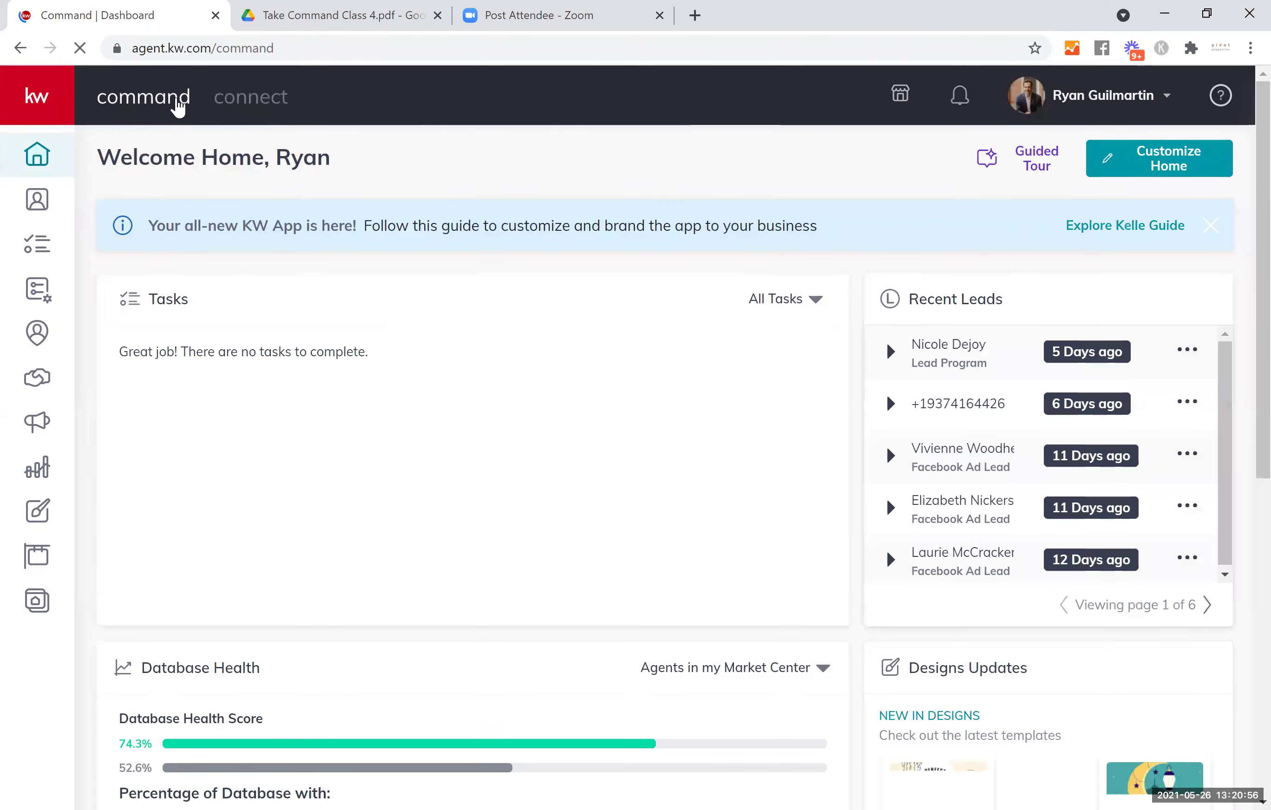
left_click(40, 336)
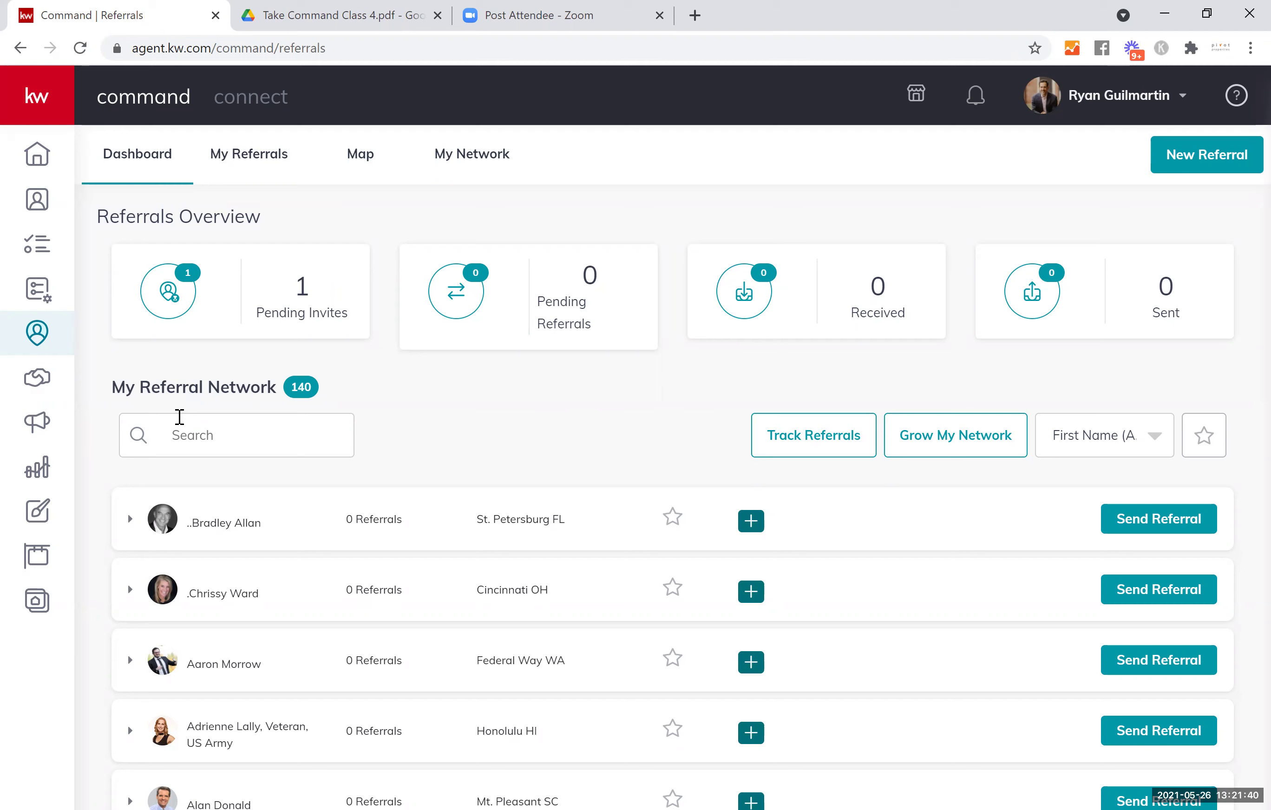
left_click(364, 166)
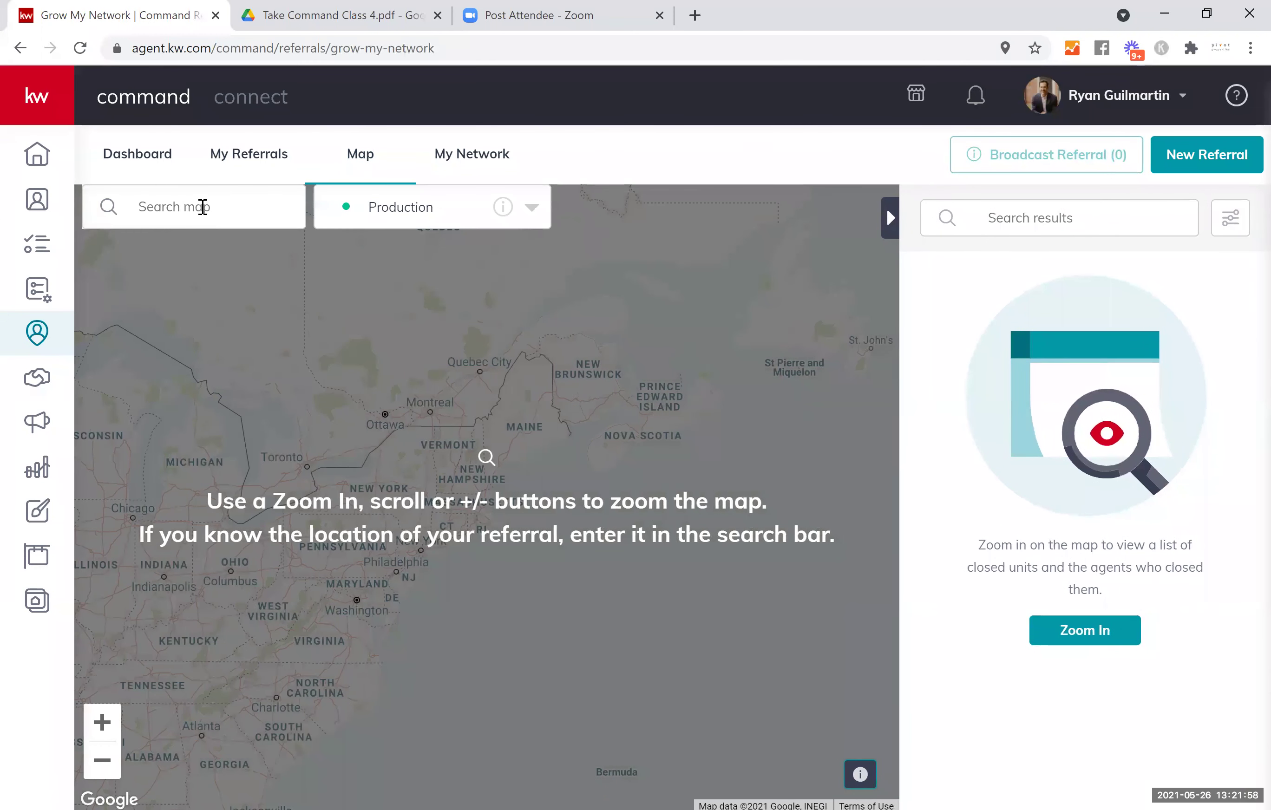
left_click(203, 208)
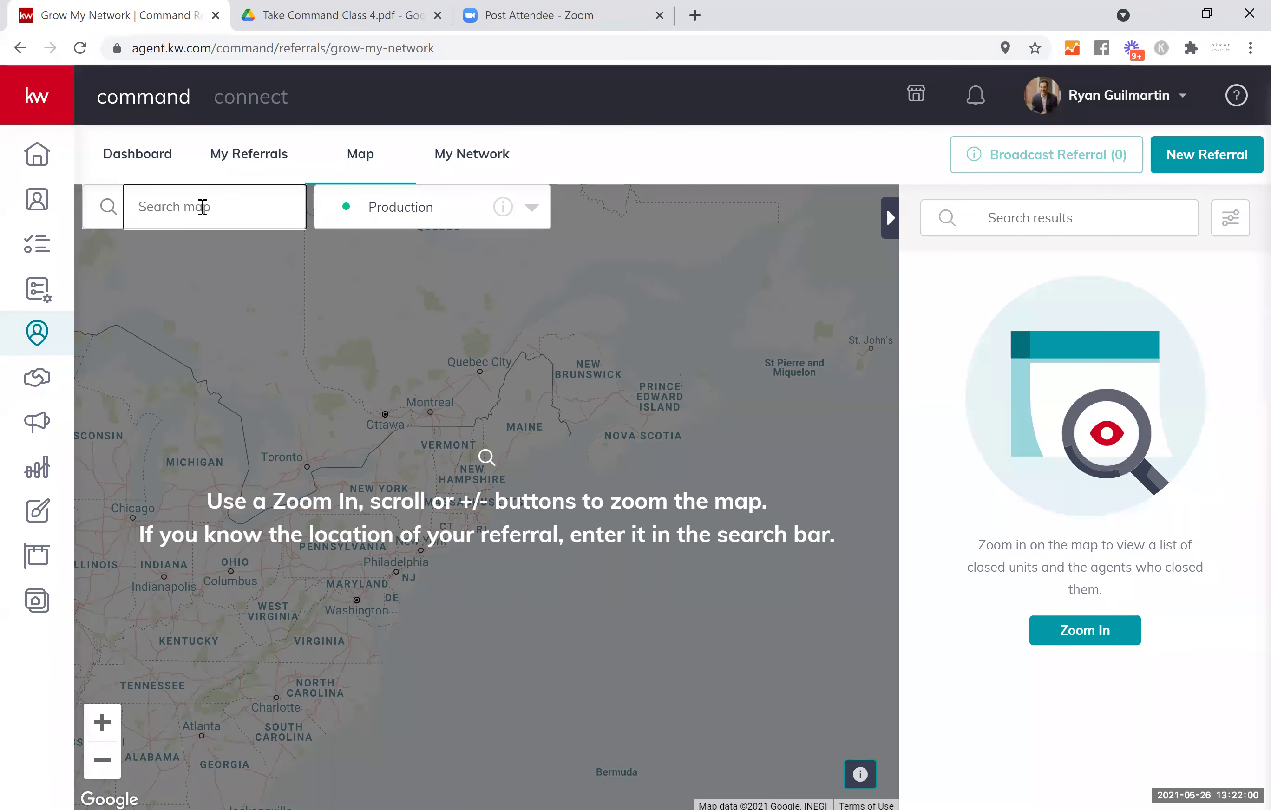
type("las vegas")
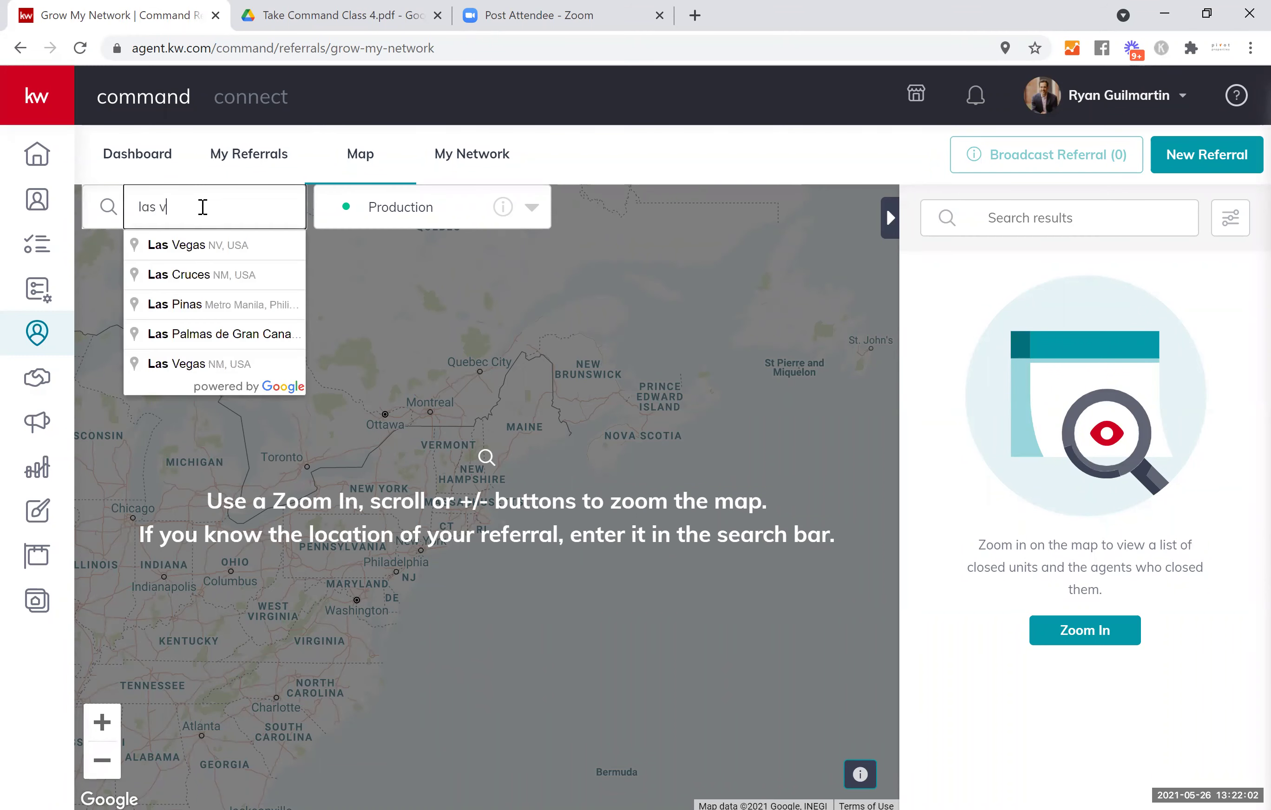
left_click(196, 246)
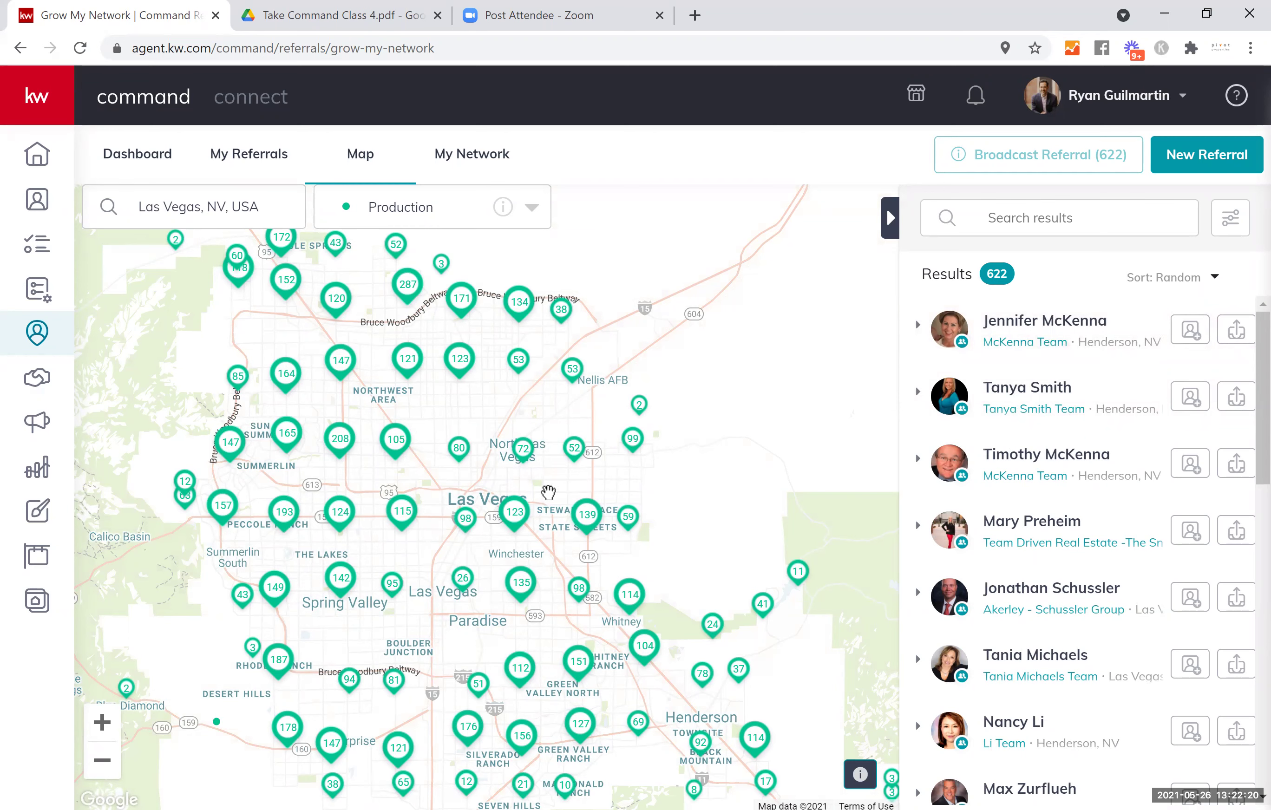
Narrow the referral map to central Las Vegas and sort the agent results by Buy Sides.
scroll(546, 488, "up", 3)
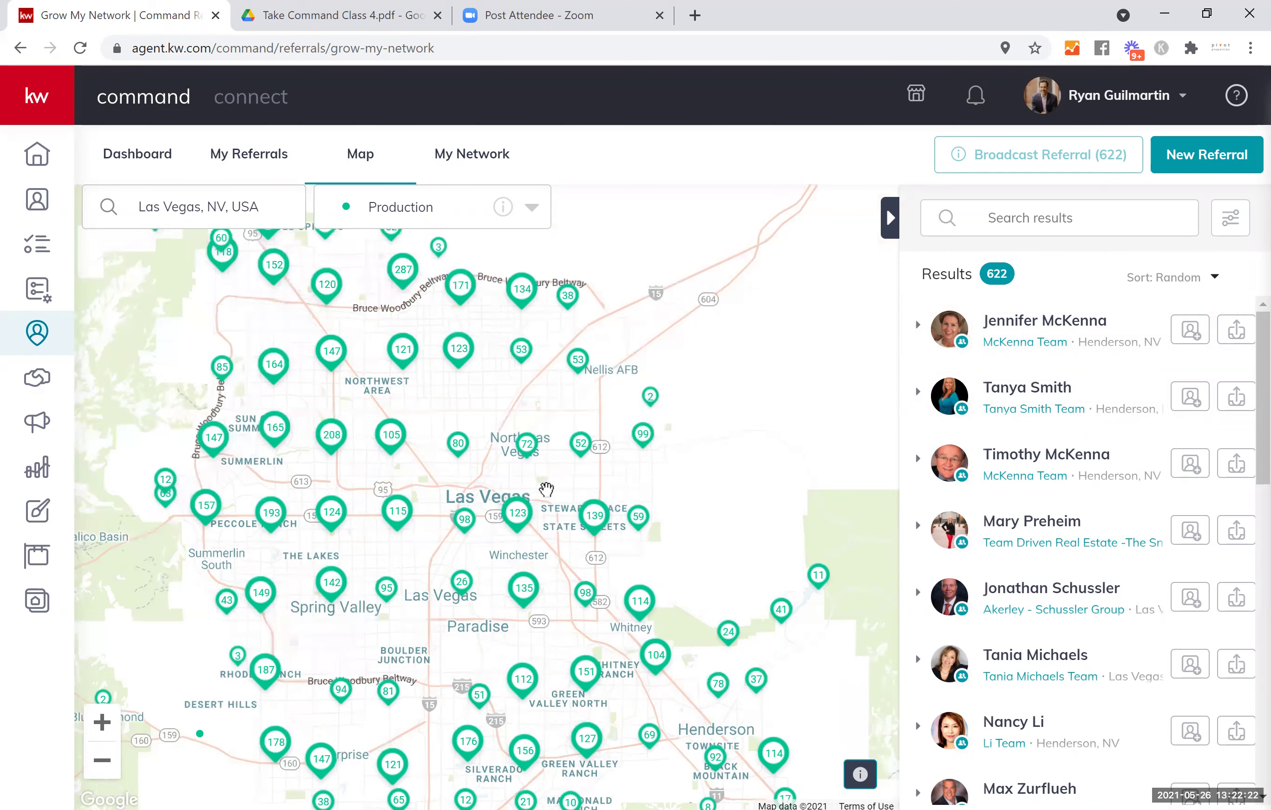
scroll(546, 488, "up", 1)
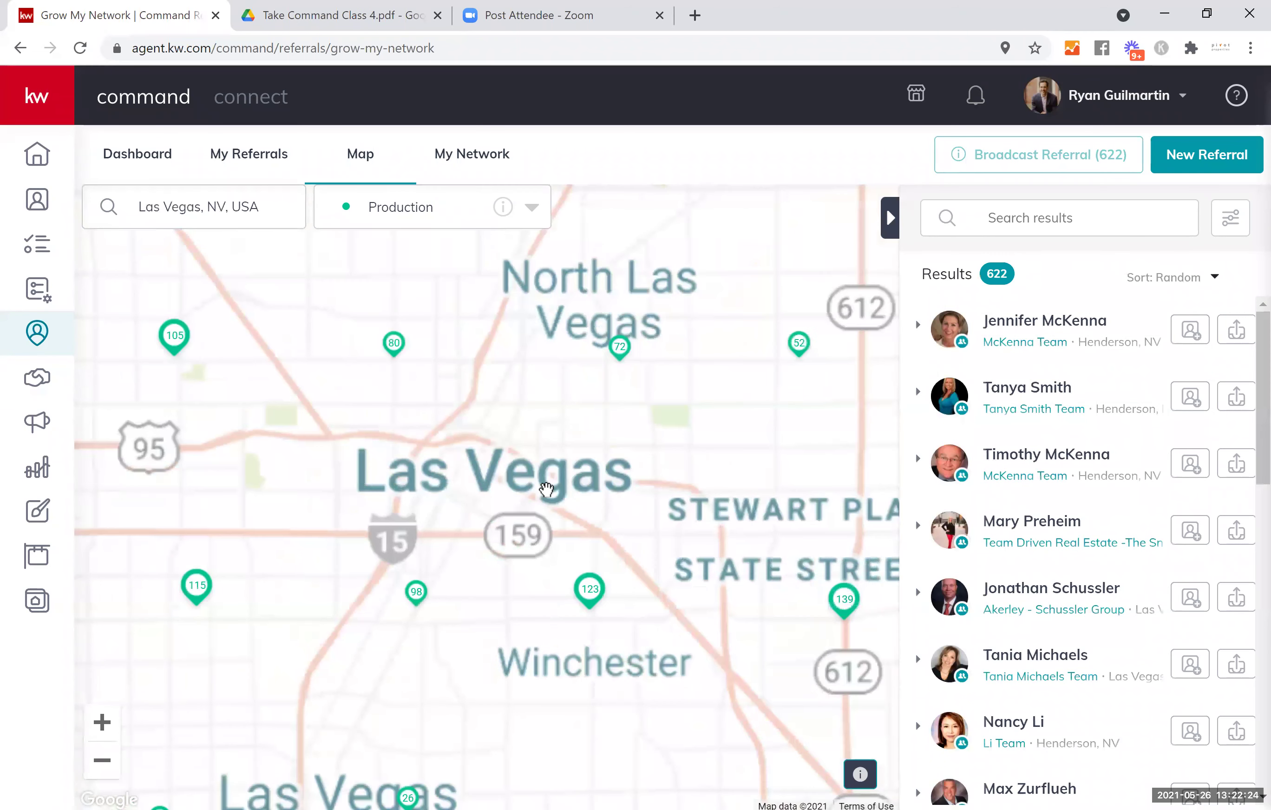
scroll(546, 489, "up", 1)
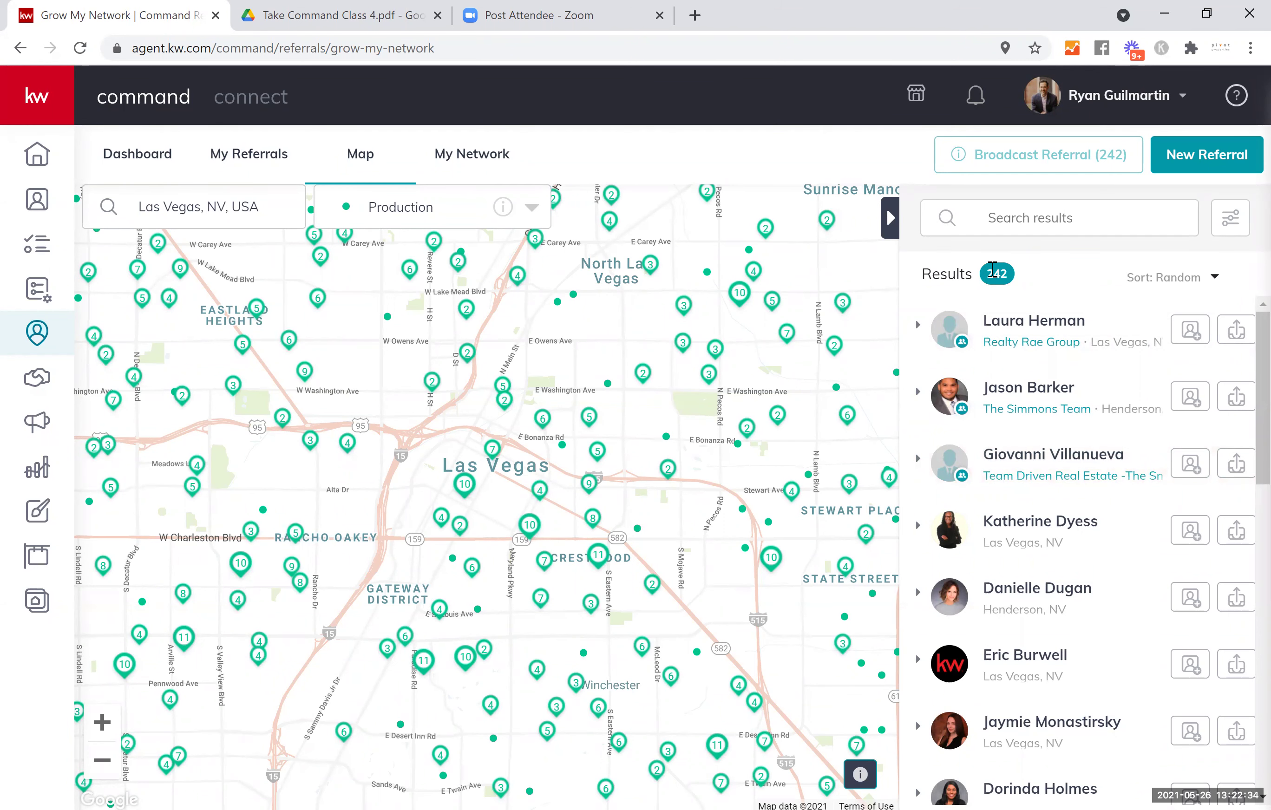
left_click(1218, 283)
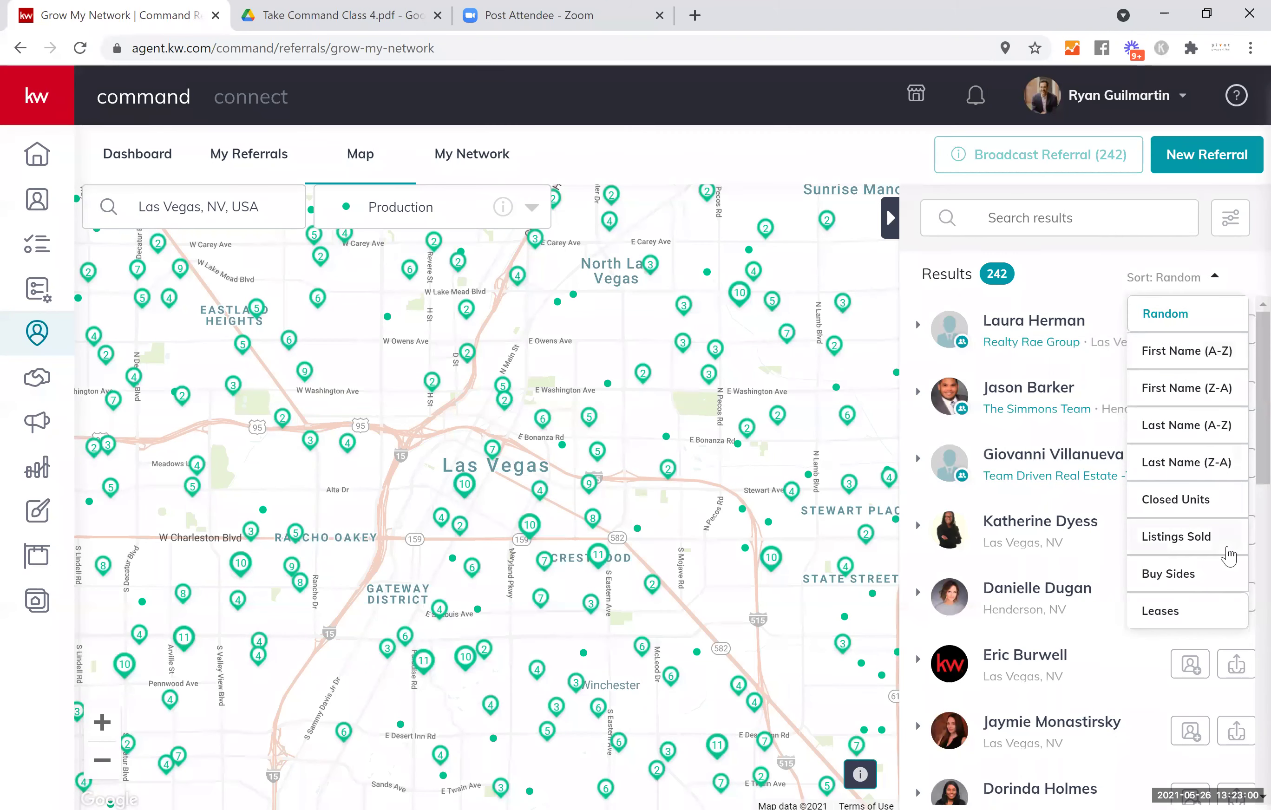
left_click(1178, 582)
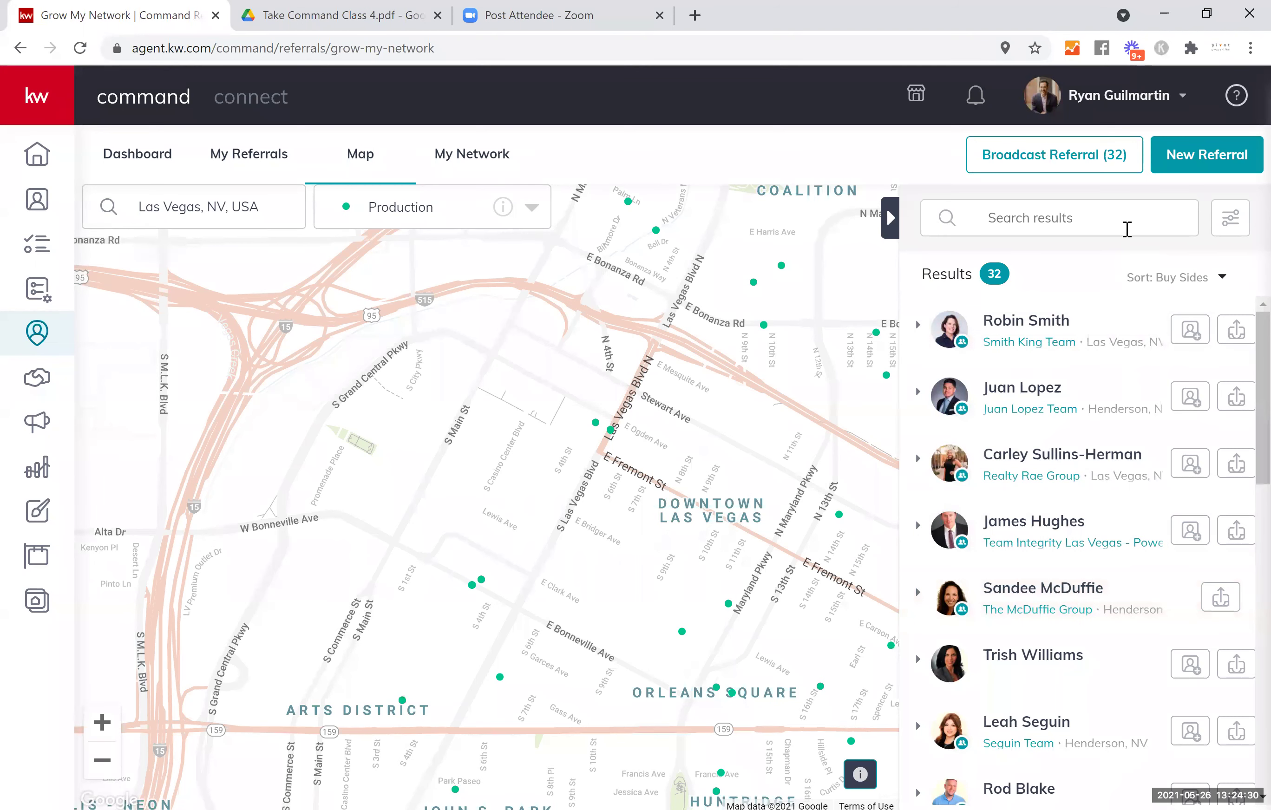
Open the team of the fifth agent in the results and read through that agent's Connect profile, service areas and bio.
left_click(1079, 168)
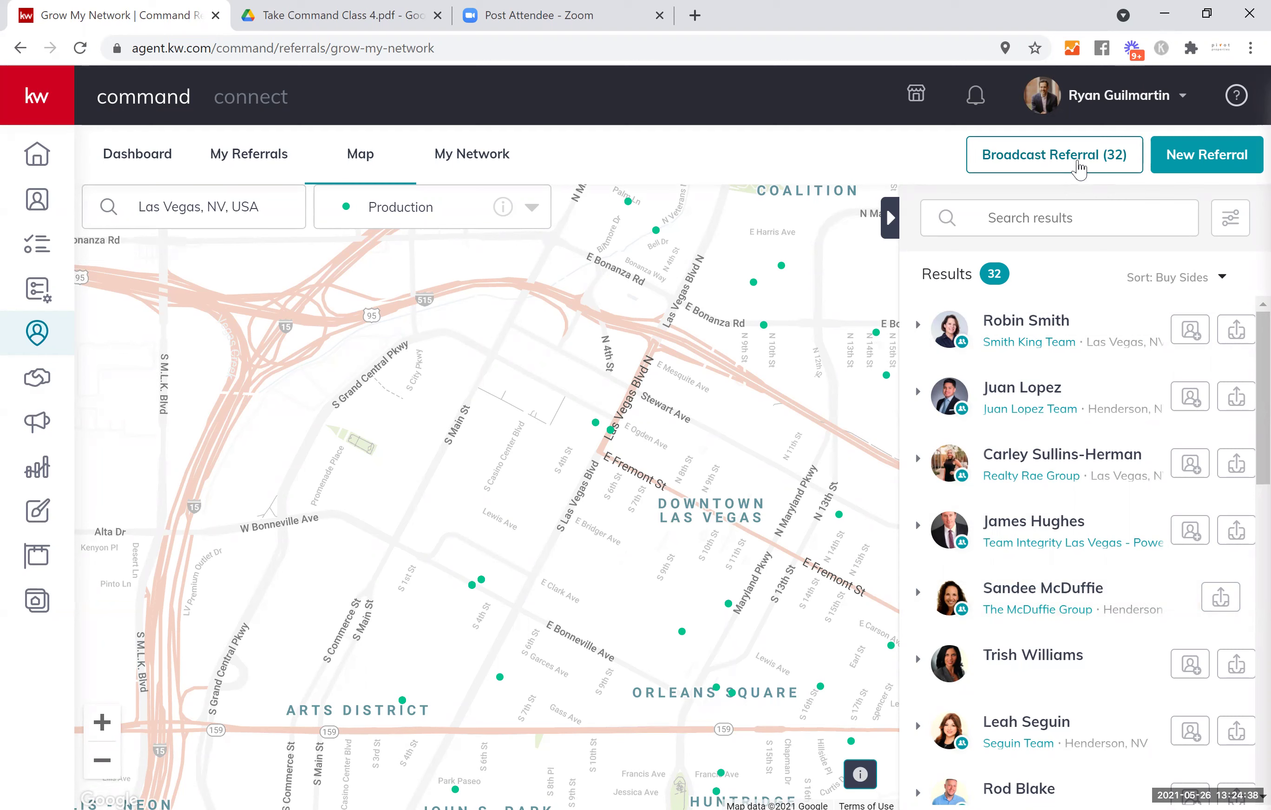
left_click(1031, 613)
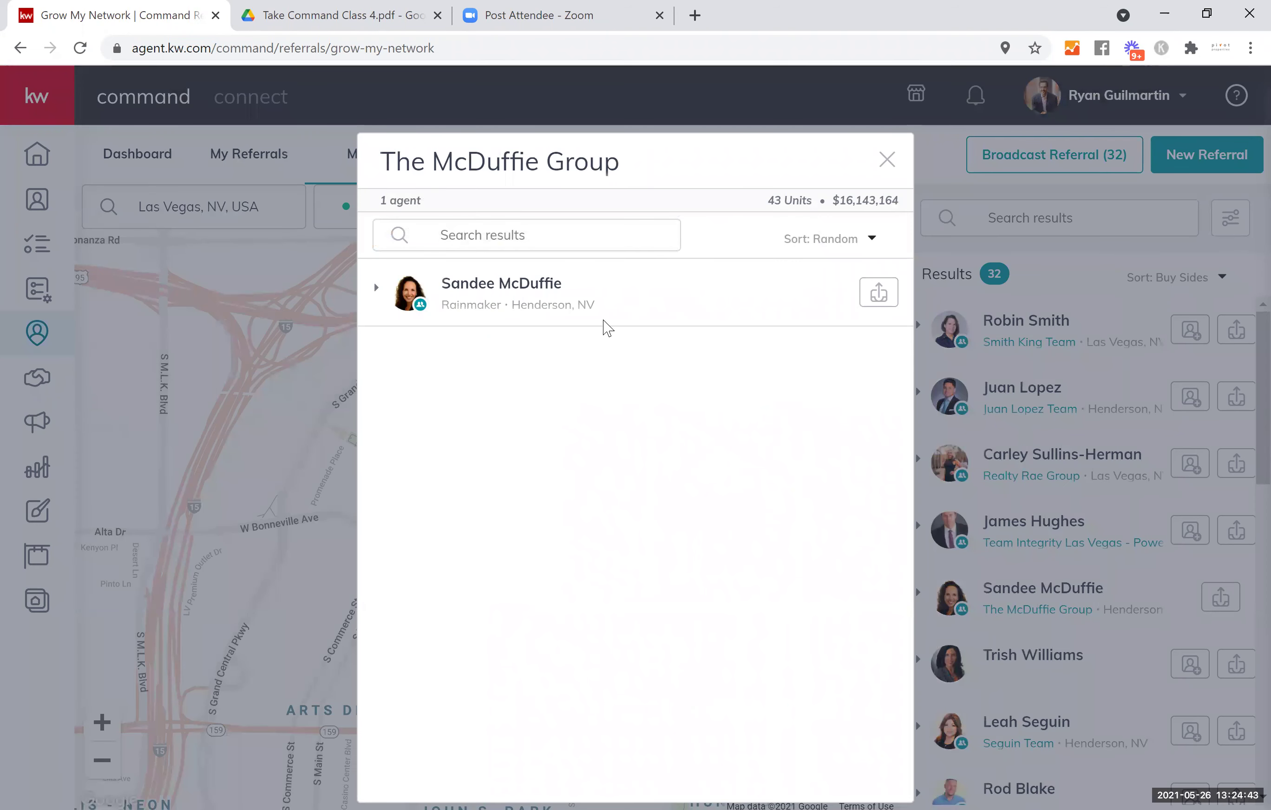
left_click(537, 284)
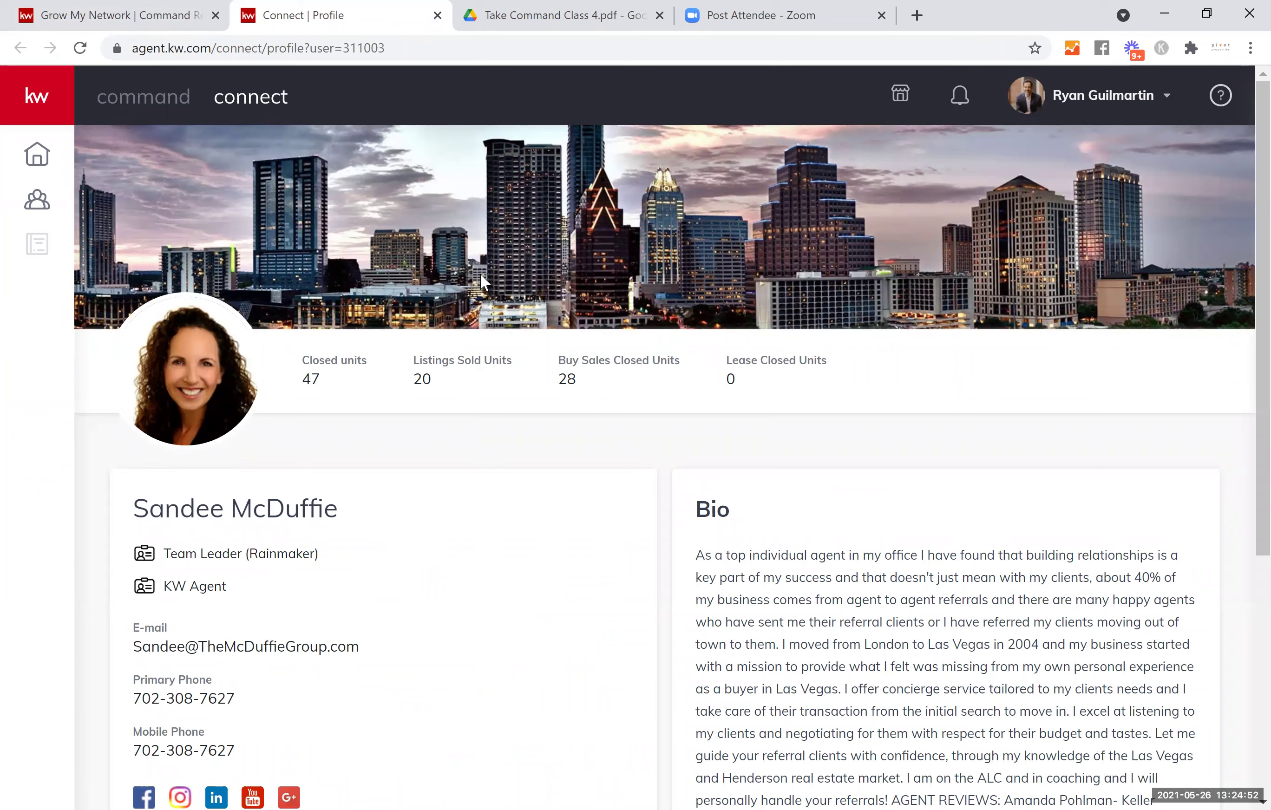
scroll(851, 561, "down", 3)
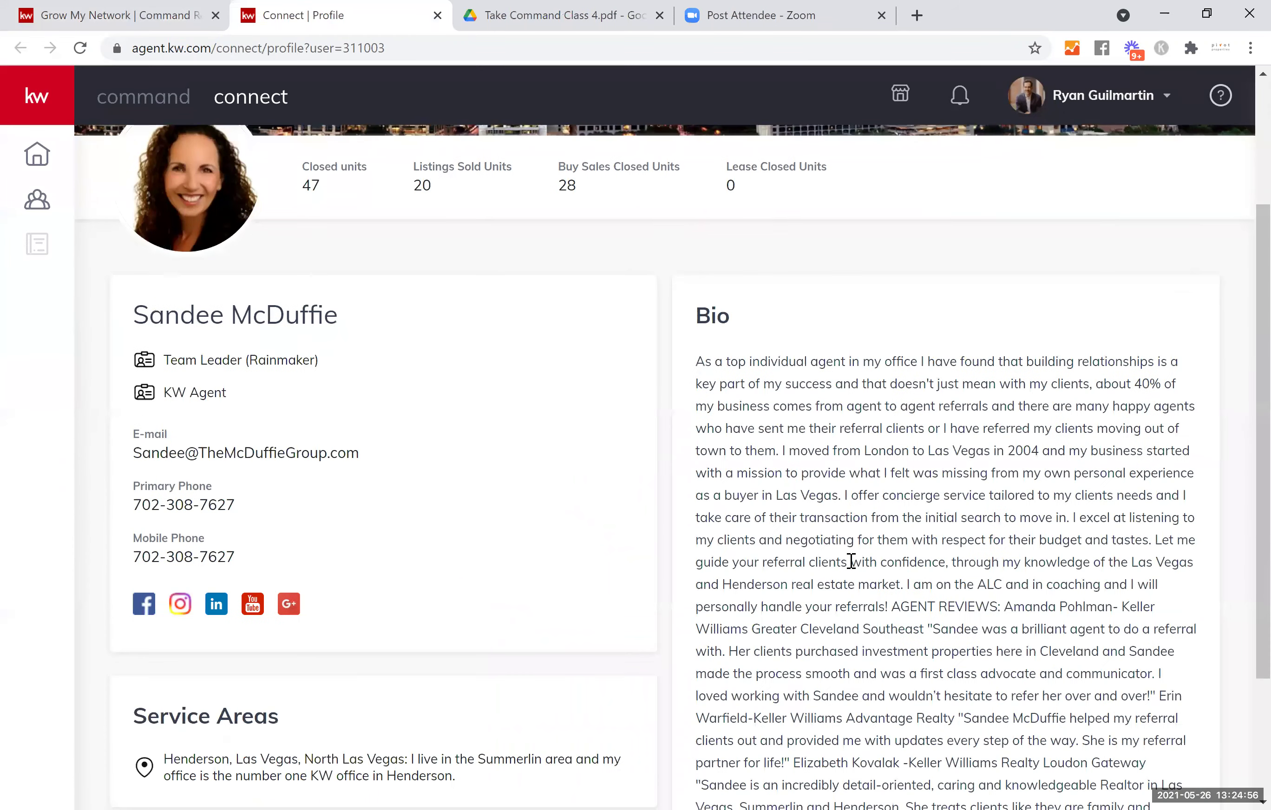
scroll(851, 560, "down", 2)
scroll(851, 560, "down", 1)
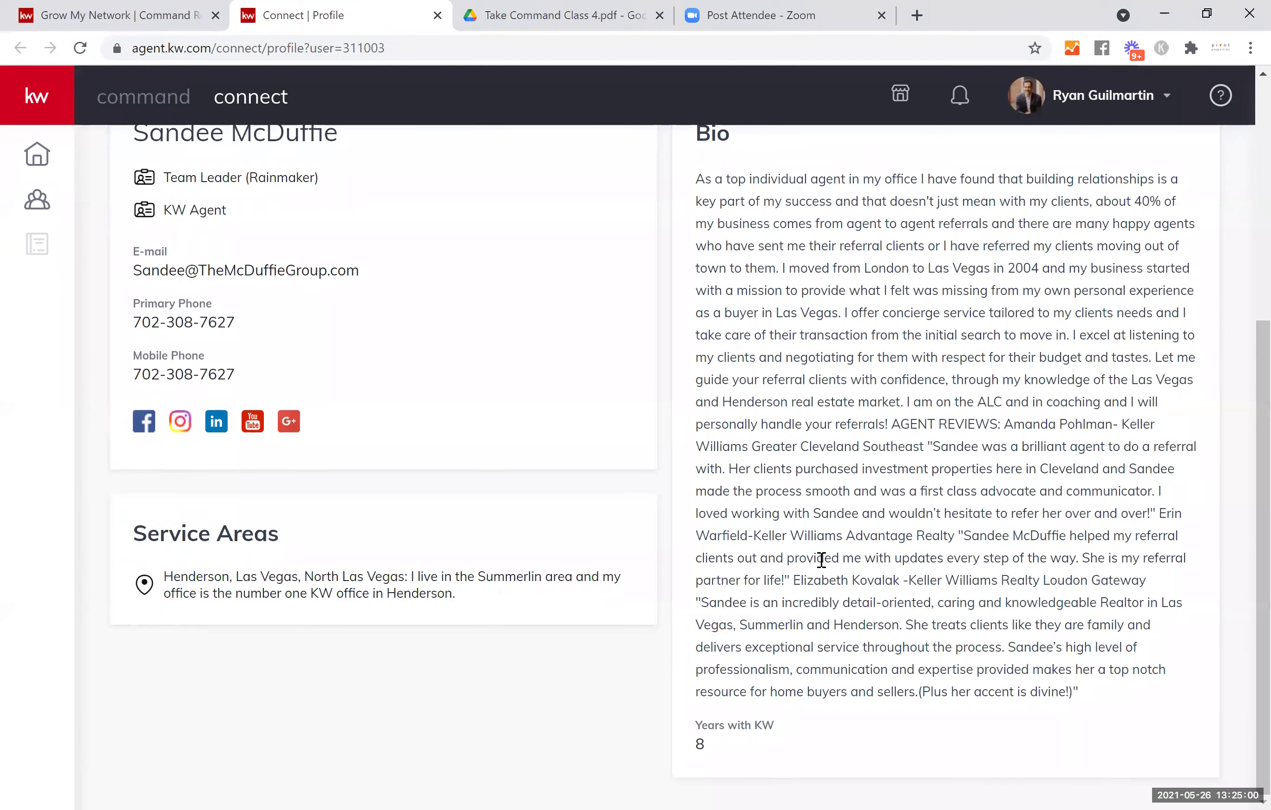
scroll(822, 559, "up", 1)
scroll(821, 559, "up", 3)
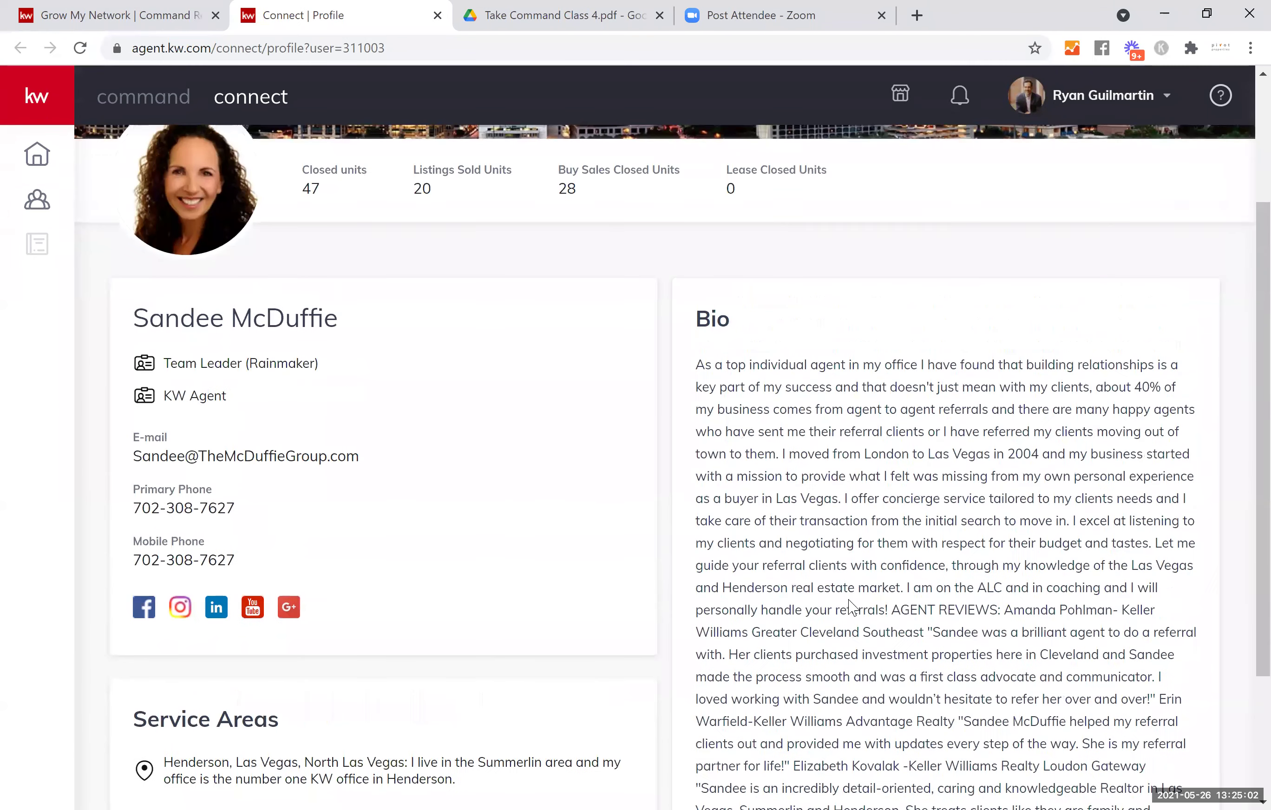
Close the agent's Connect profile and the team details to return to the Las Vegas referral map.
scroll(865, 583, "up", 3)
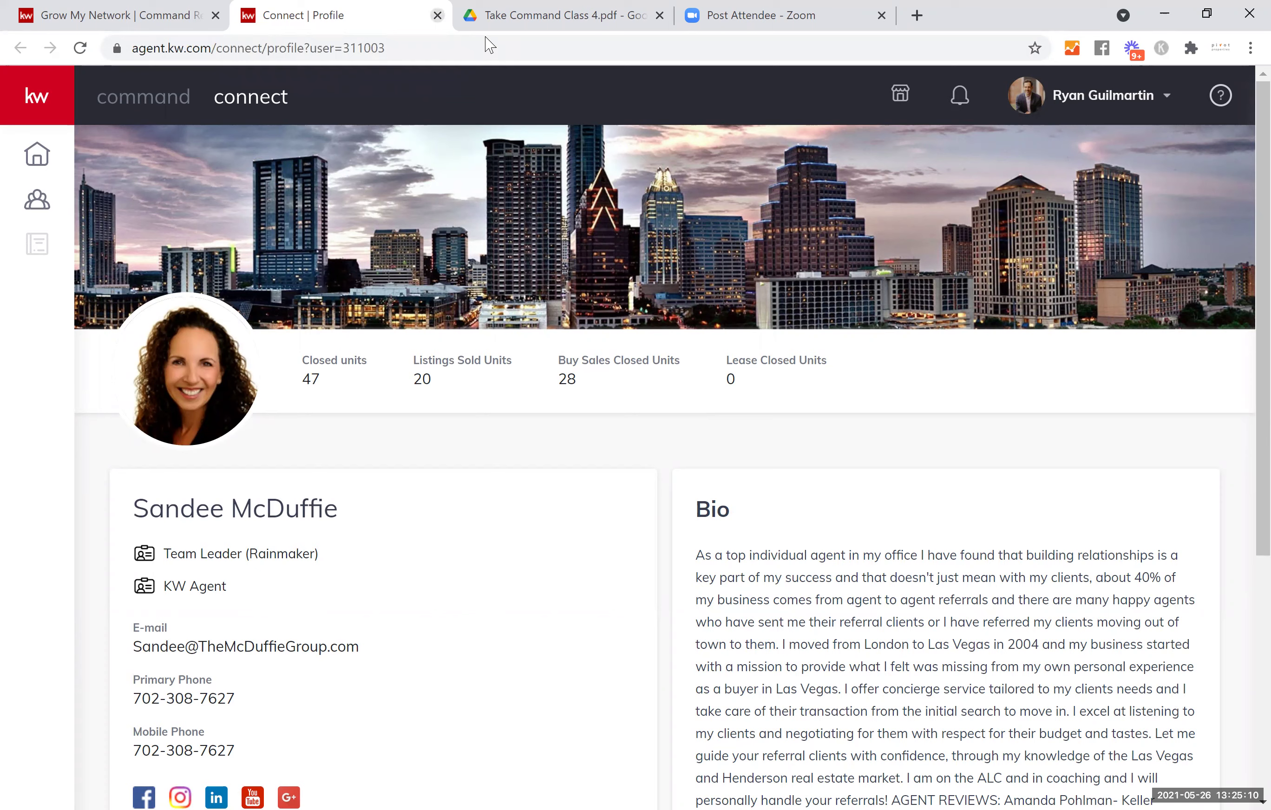
key("ctrl+w")
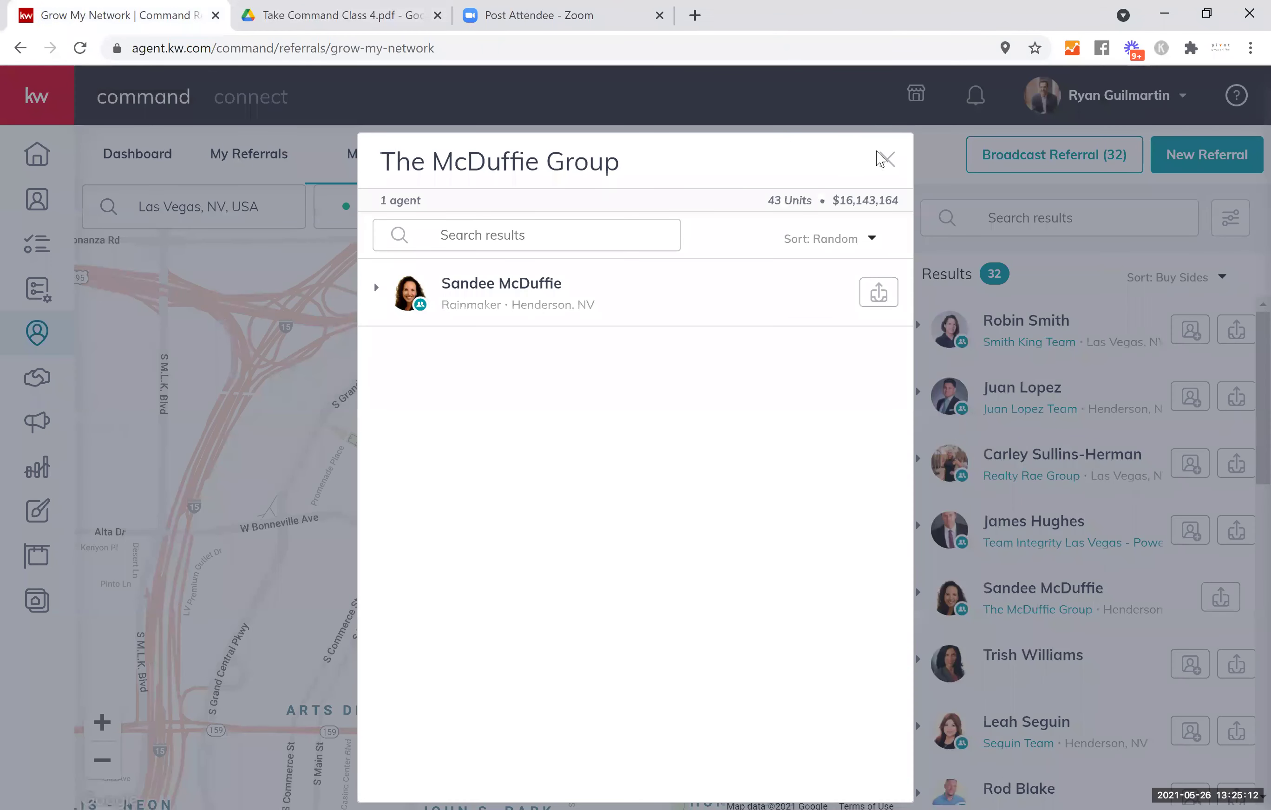
left_click(886, 161)
left_click(886, 161)
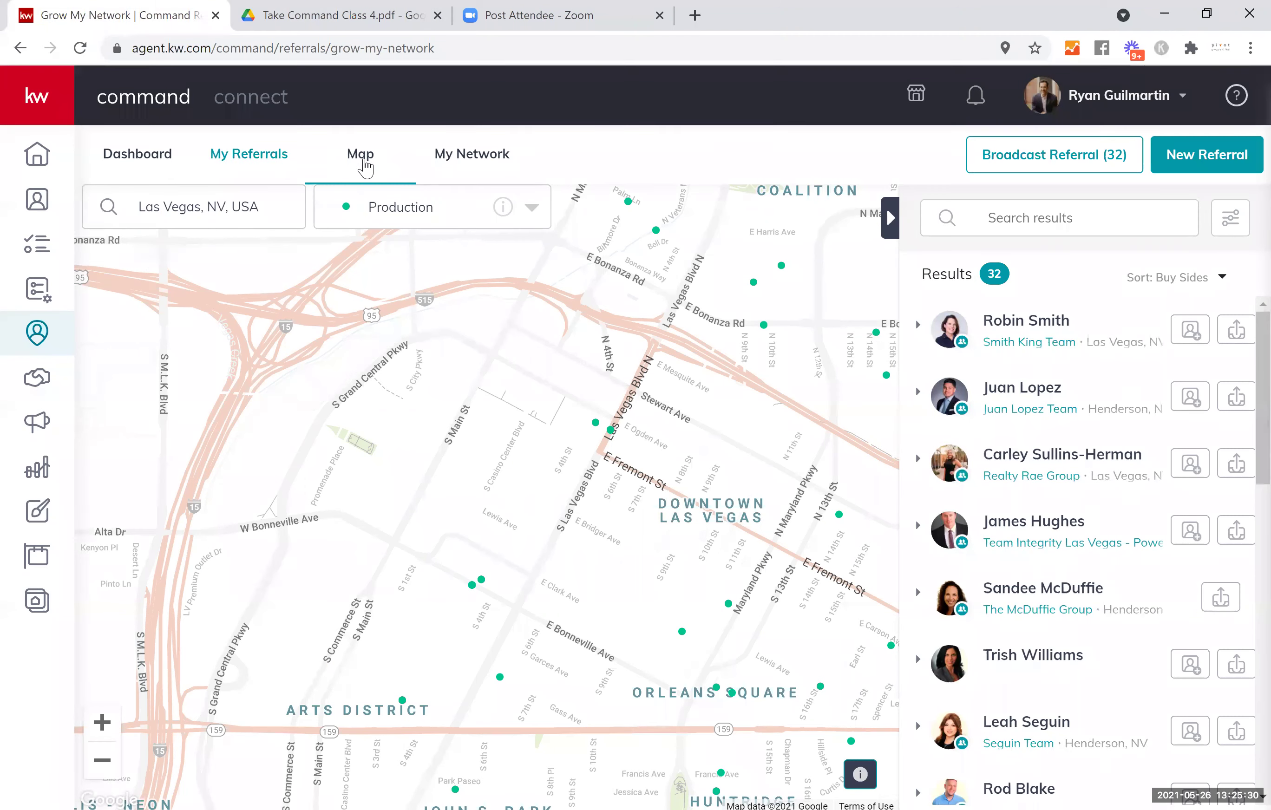
Reload the referral map and display the Referral Patterns for referrals sent from Beverly, MA.
left_click(420, 212)
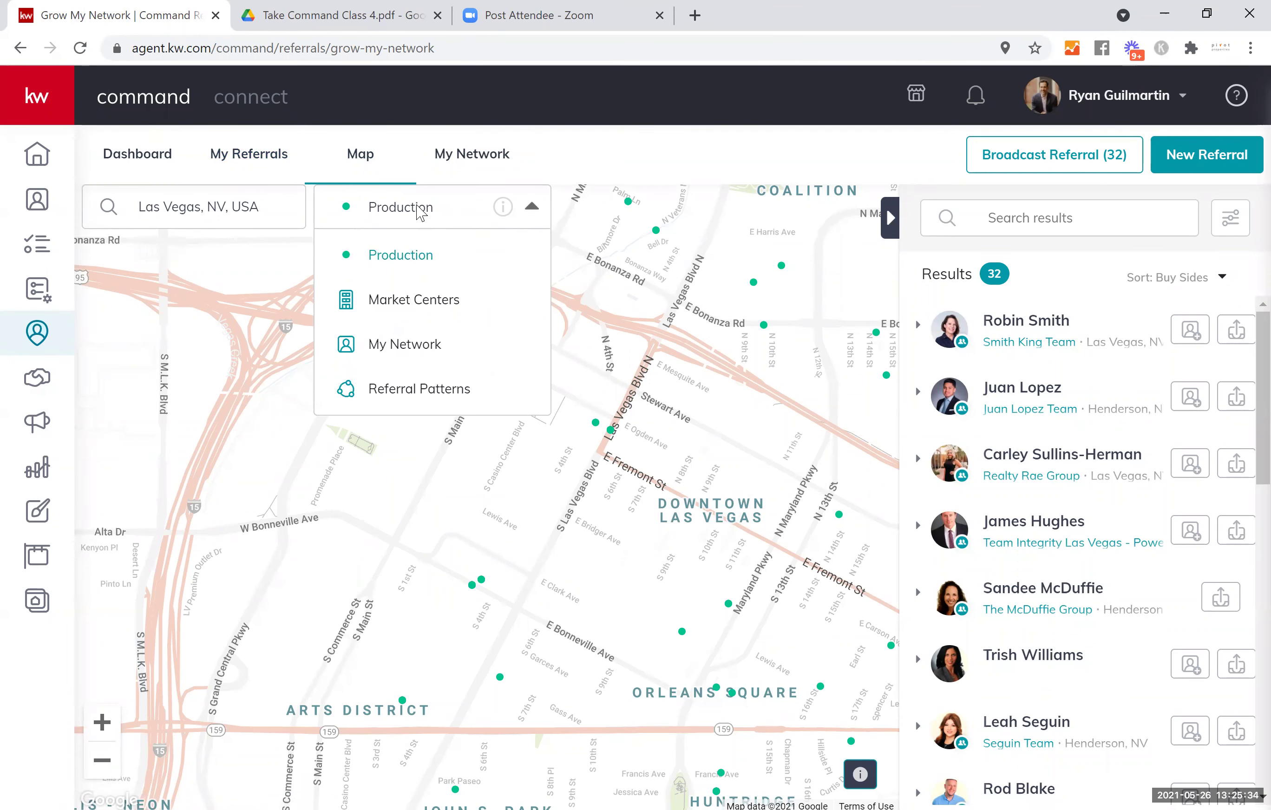
left_click(390, 50)
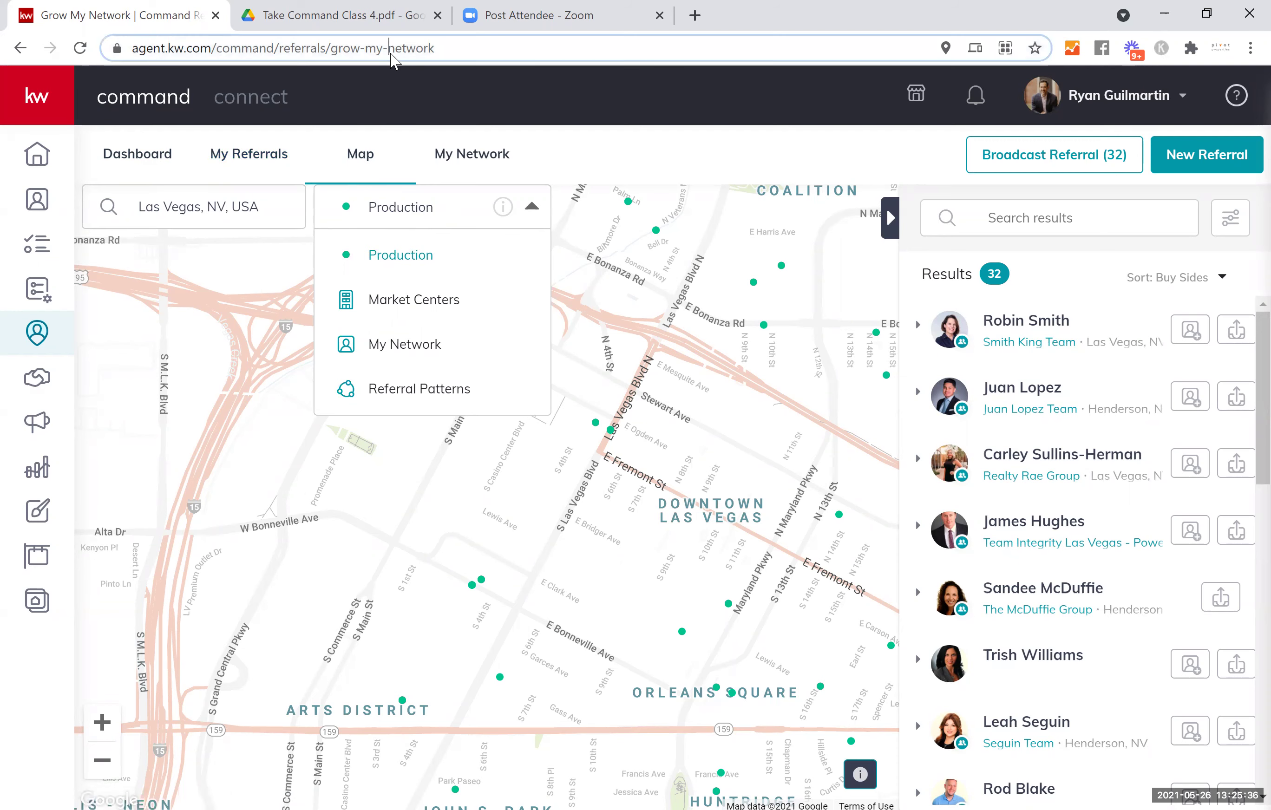
key("Return")
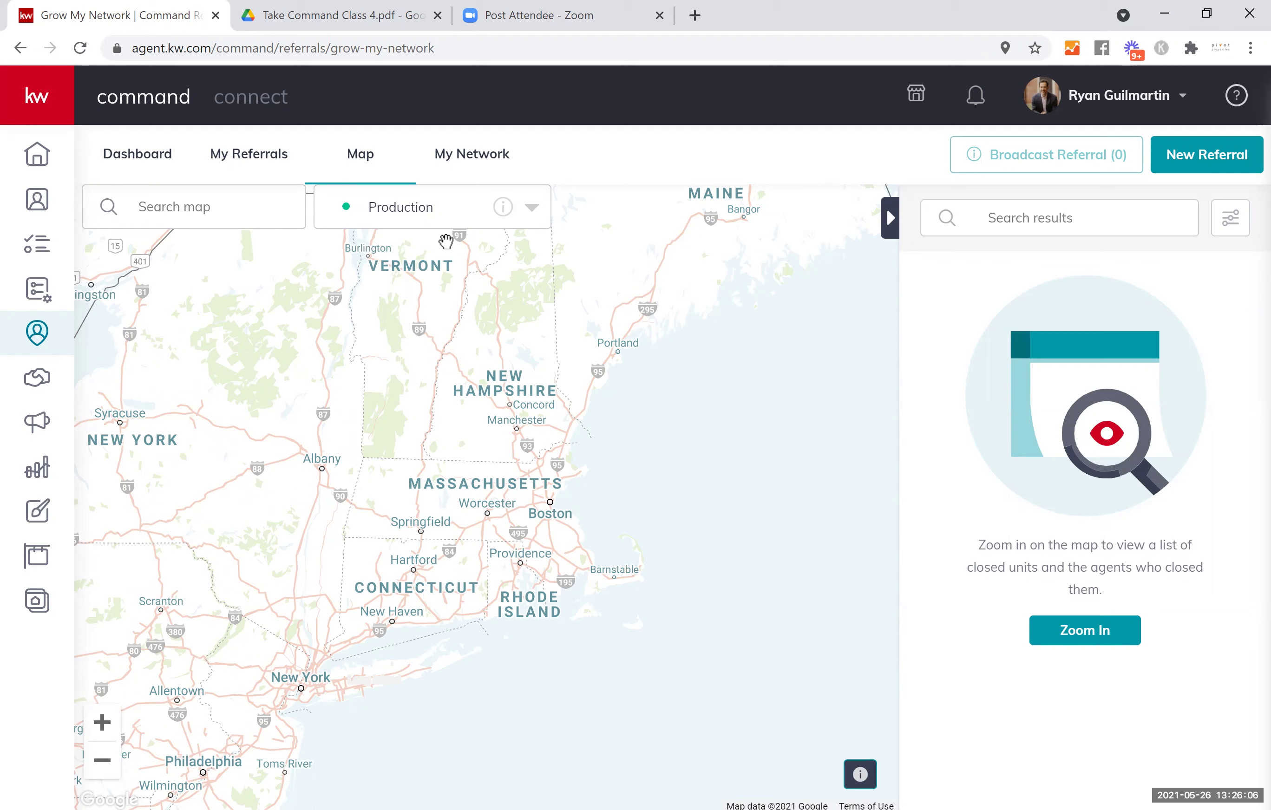
left_click(534, 213)
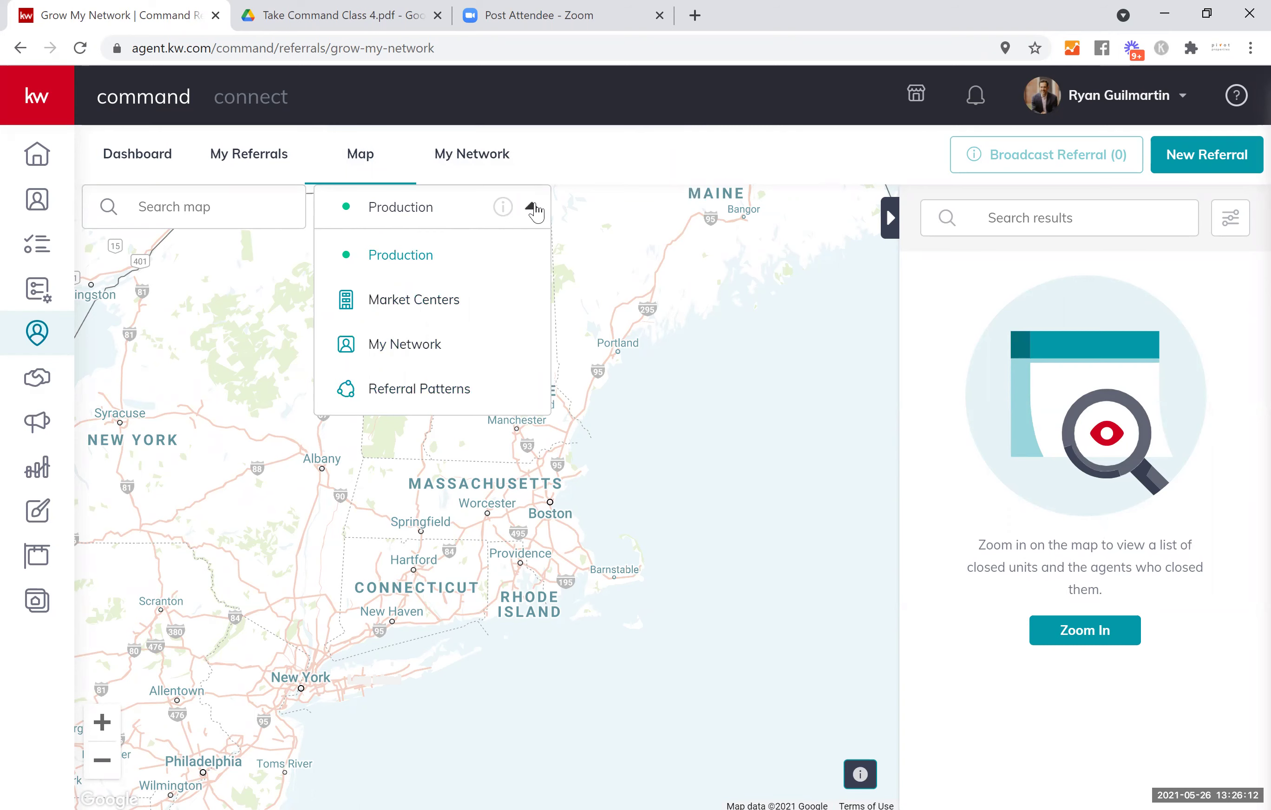
left_click(468, 395)
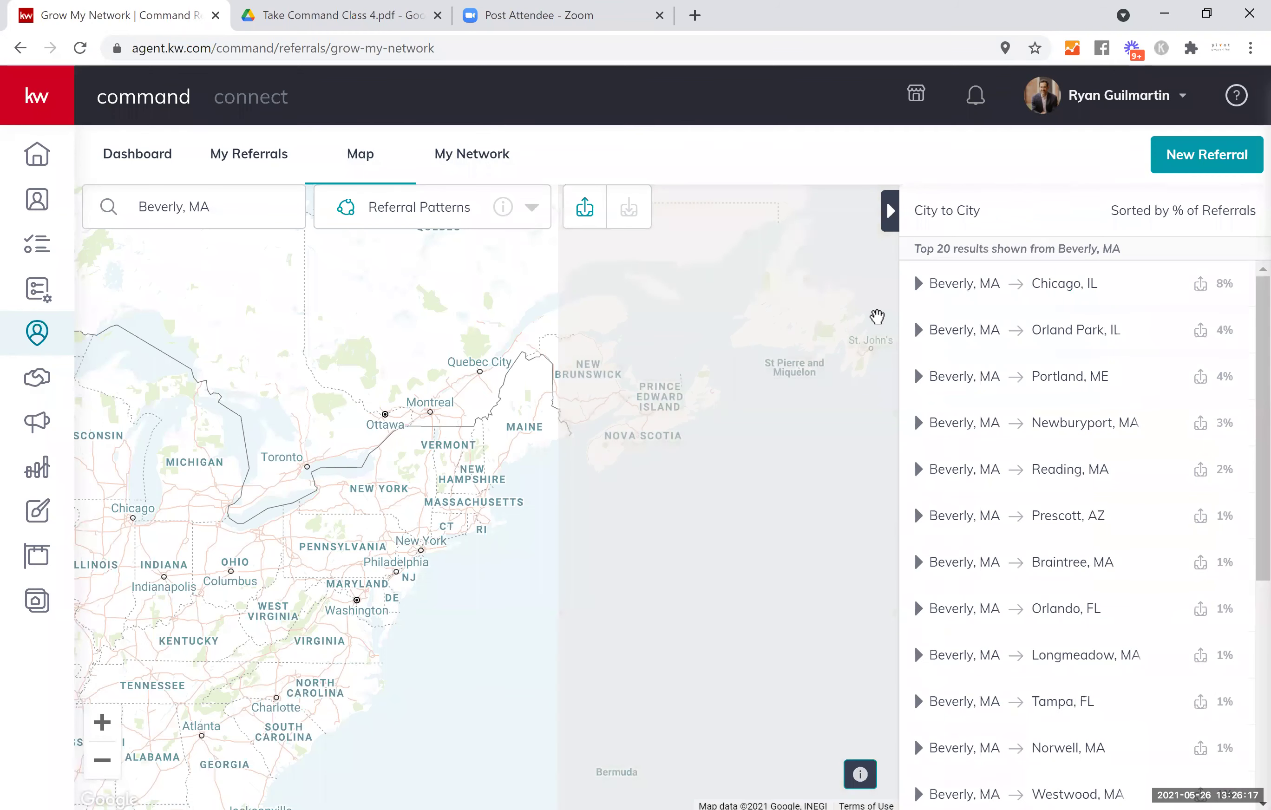
mouse_move(954, 300)
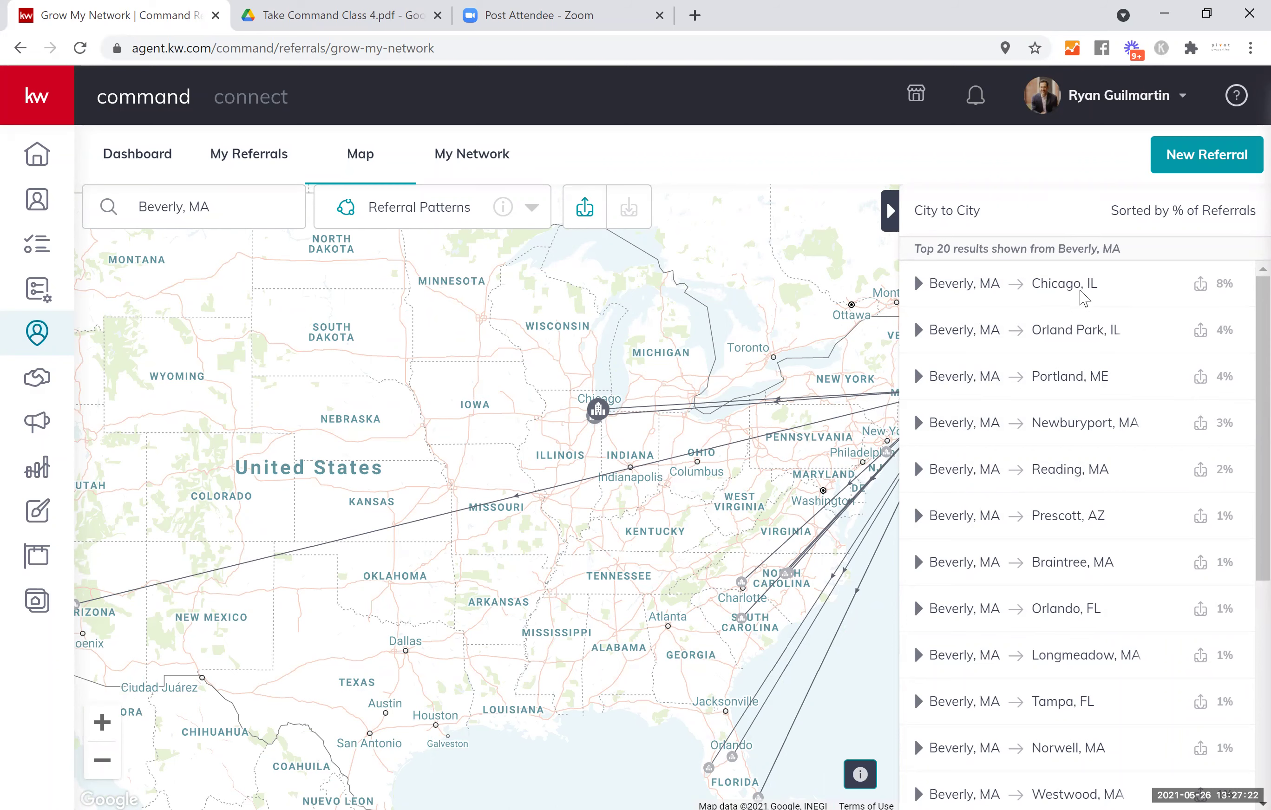
mouse_move(1072, 328)
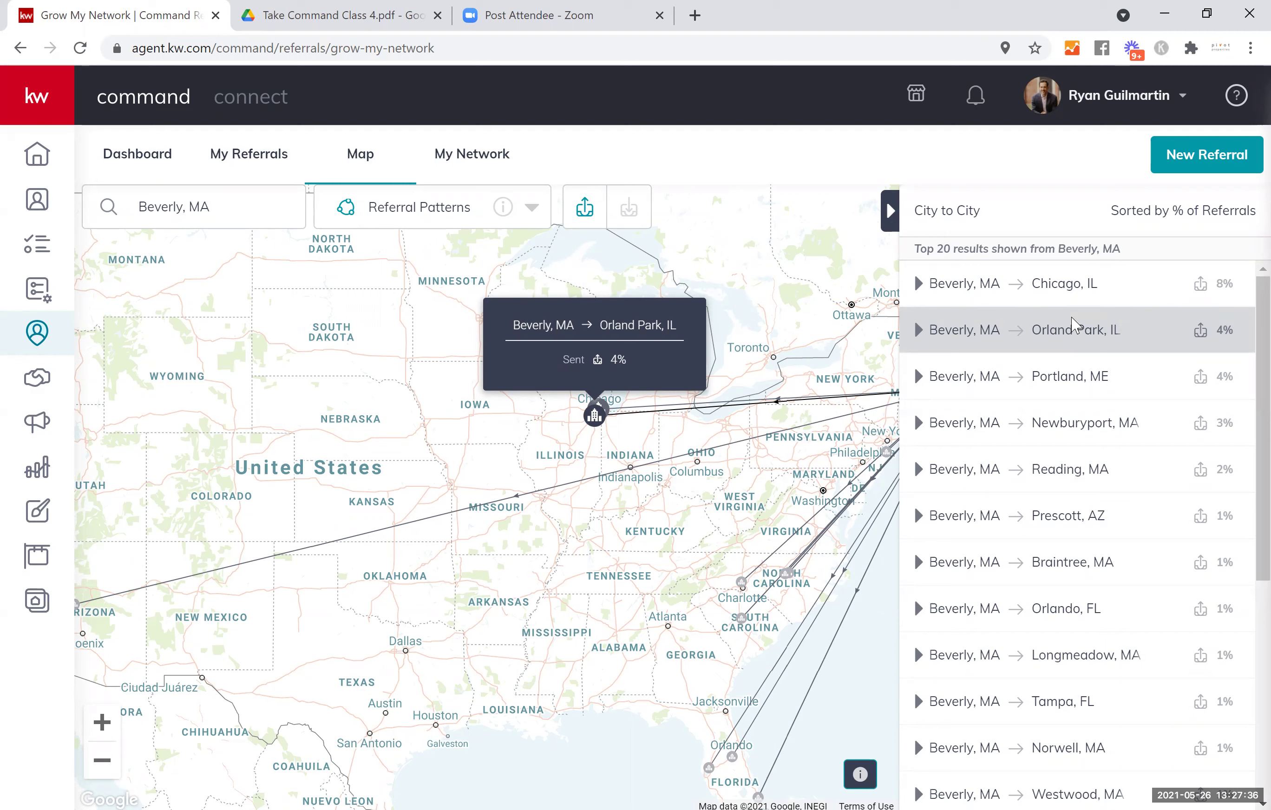
Switch the referral patterns to referrals received by Beverly, MA and look through the city-to-city list.
left_click(632, 216)
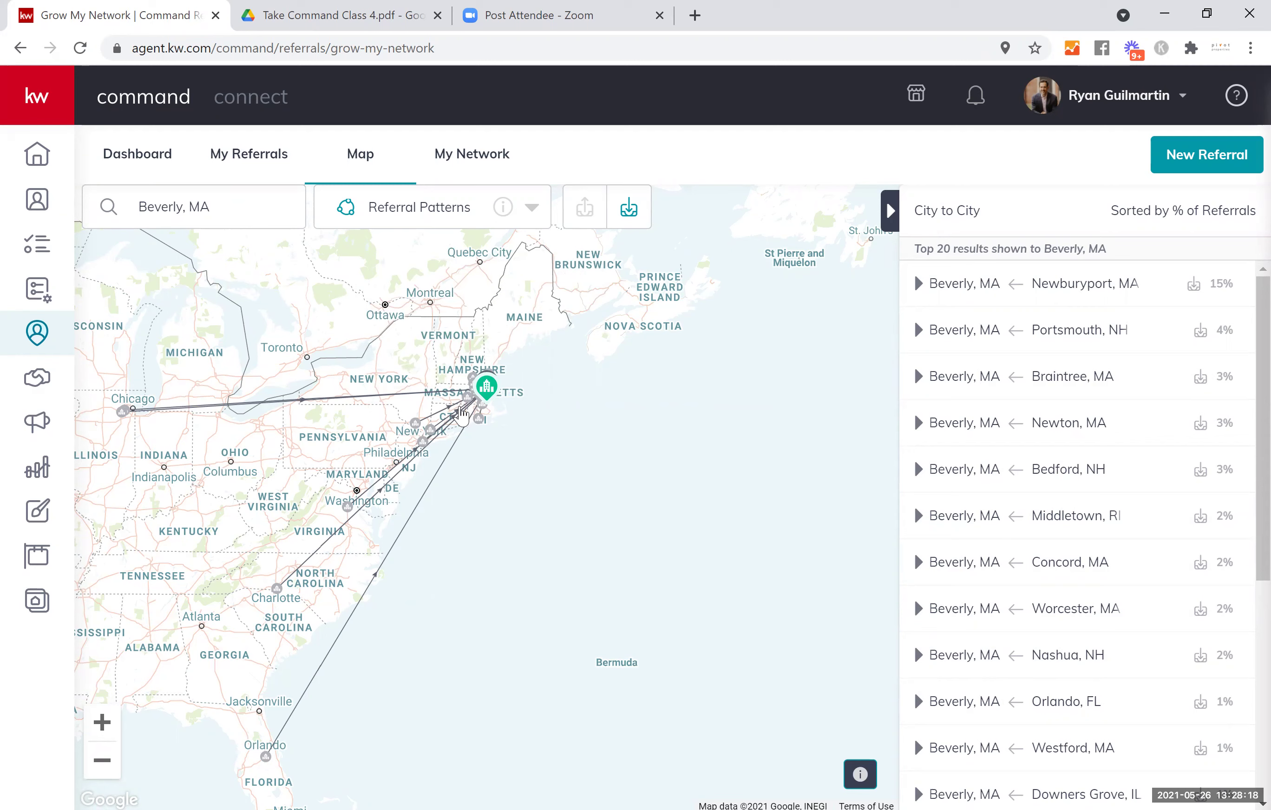
scroll(1056, 356, "down", 7)
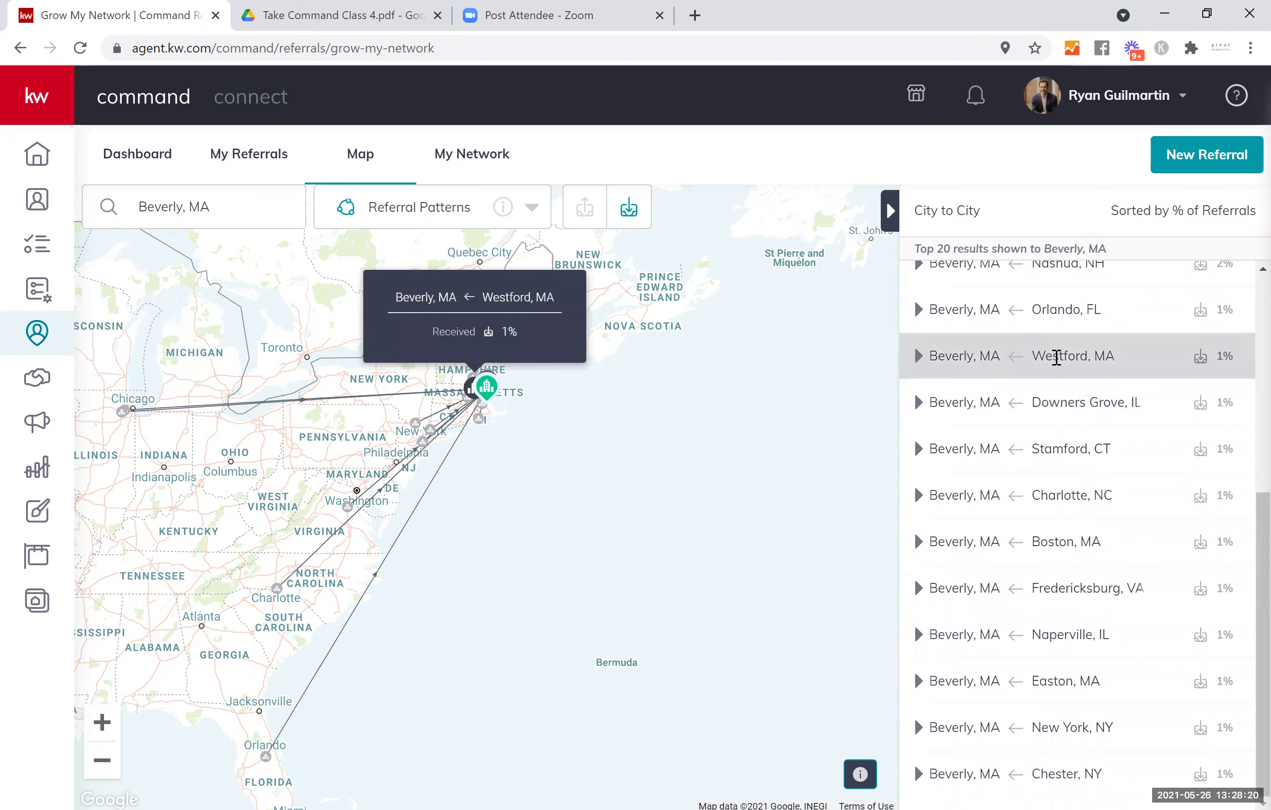
scroll(1103, 384, "up", 1)
scroll(1104, 384, "up", 4)
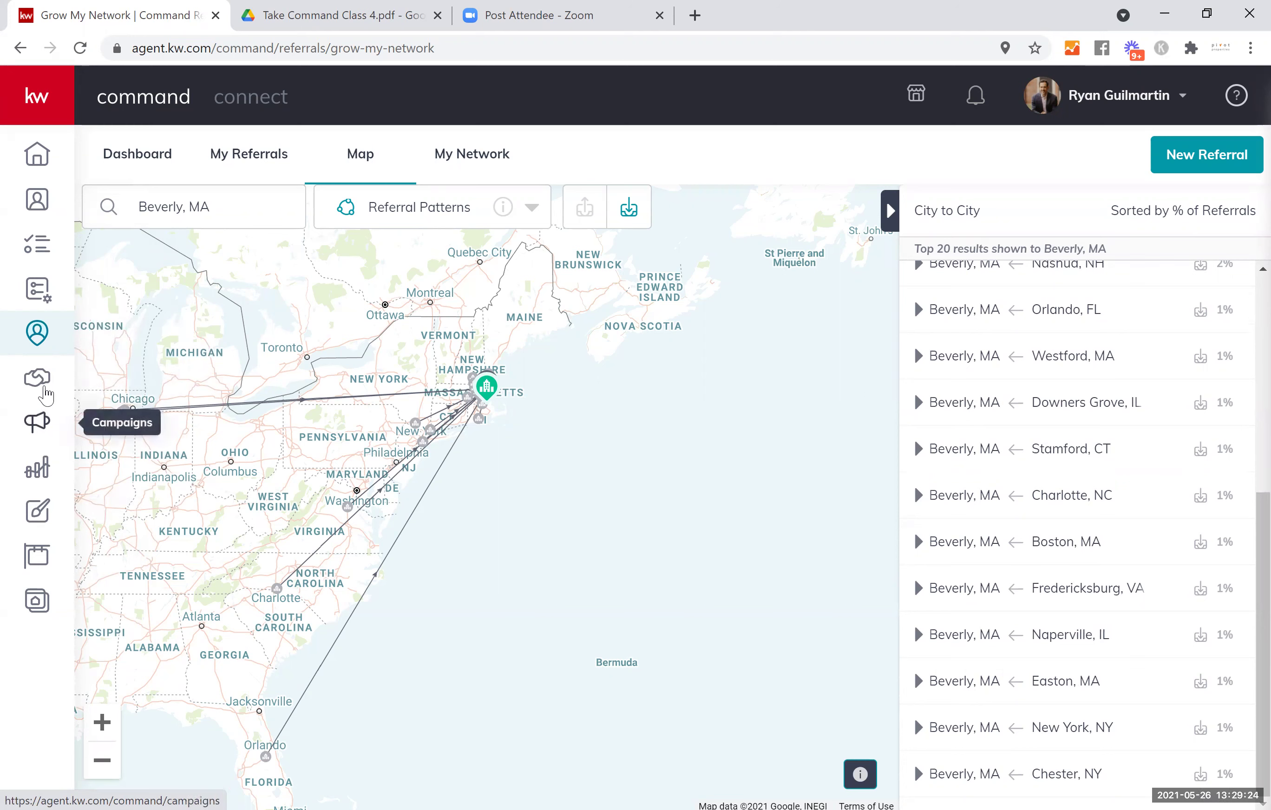
Open the Reports dashboard and briefly compare Database Health with Agents in my Market Center.
left_click(41, 477)
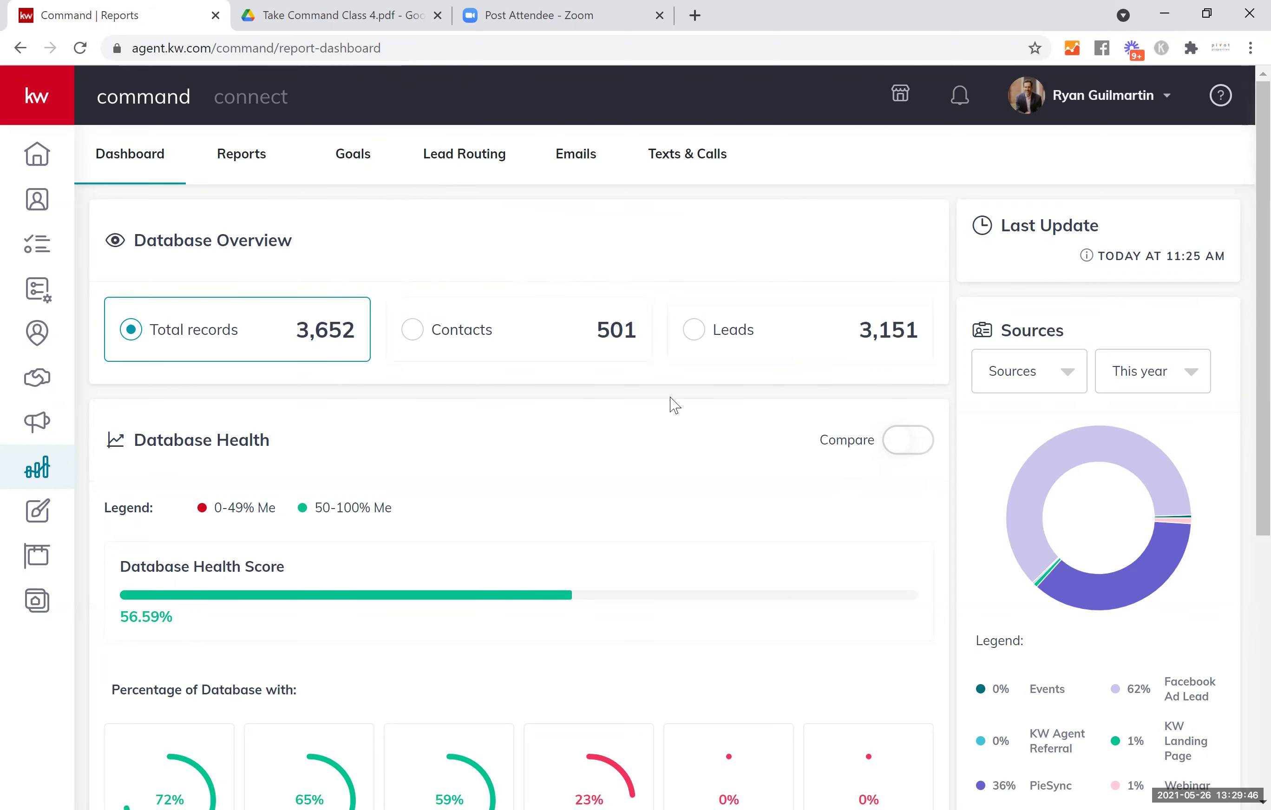
left_click(920, 450)
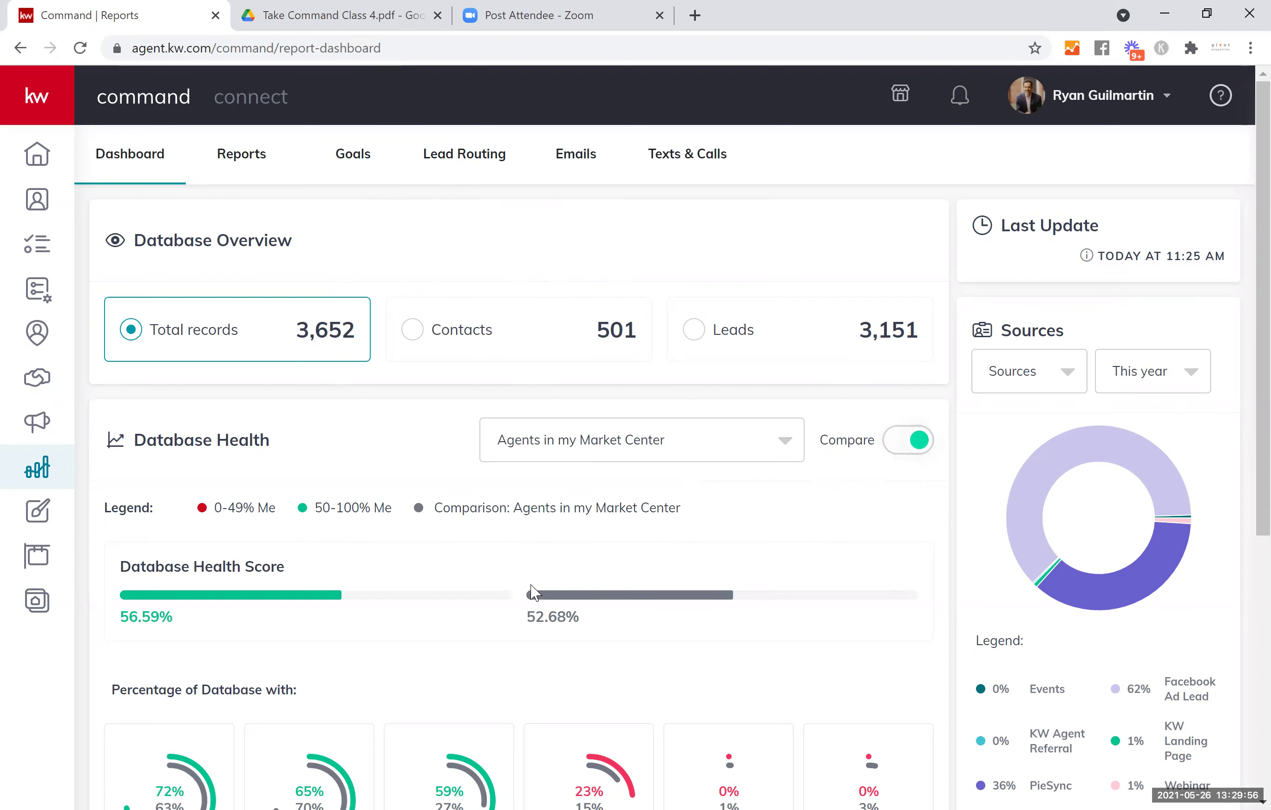
left_click(896, 445)
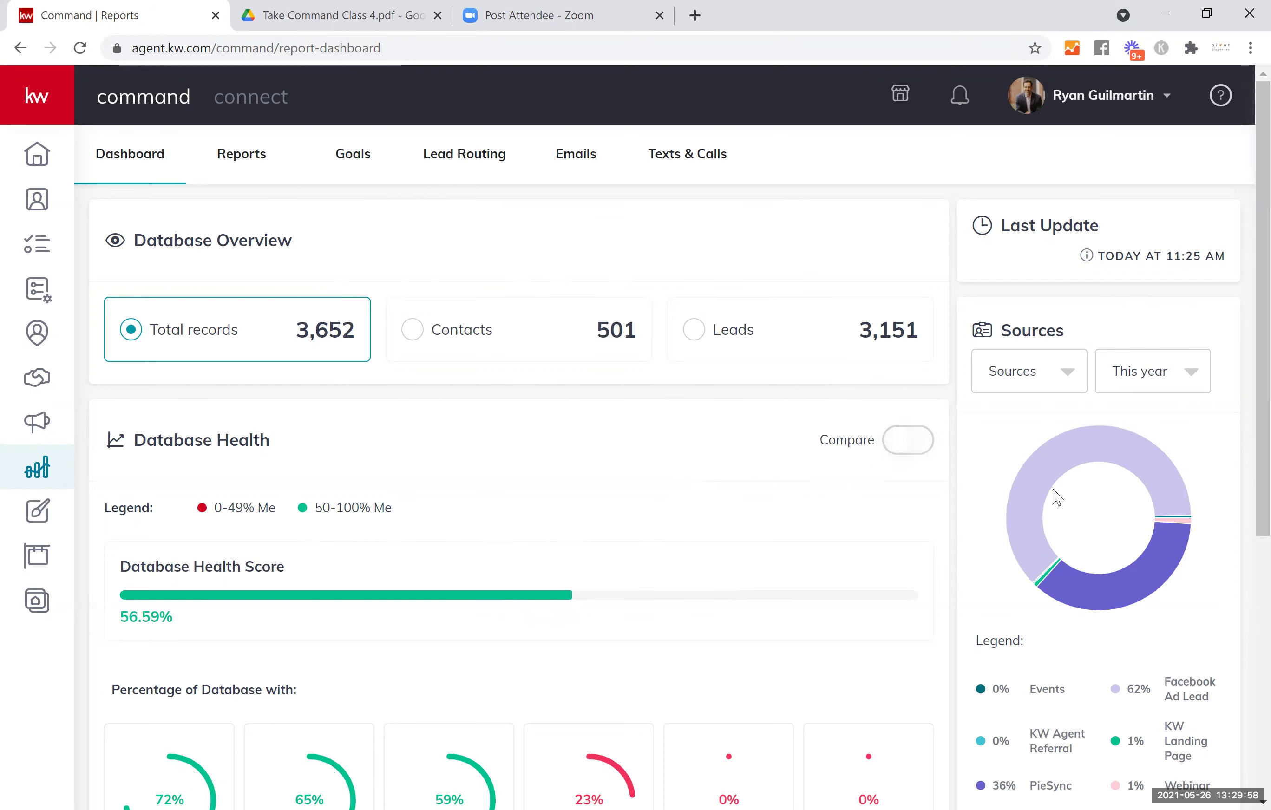
Examine the dashboard's lead sources chart, the database completeness percentages and the Database Activity Score.
mouse_move(1108, 441)
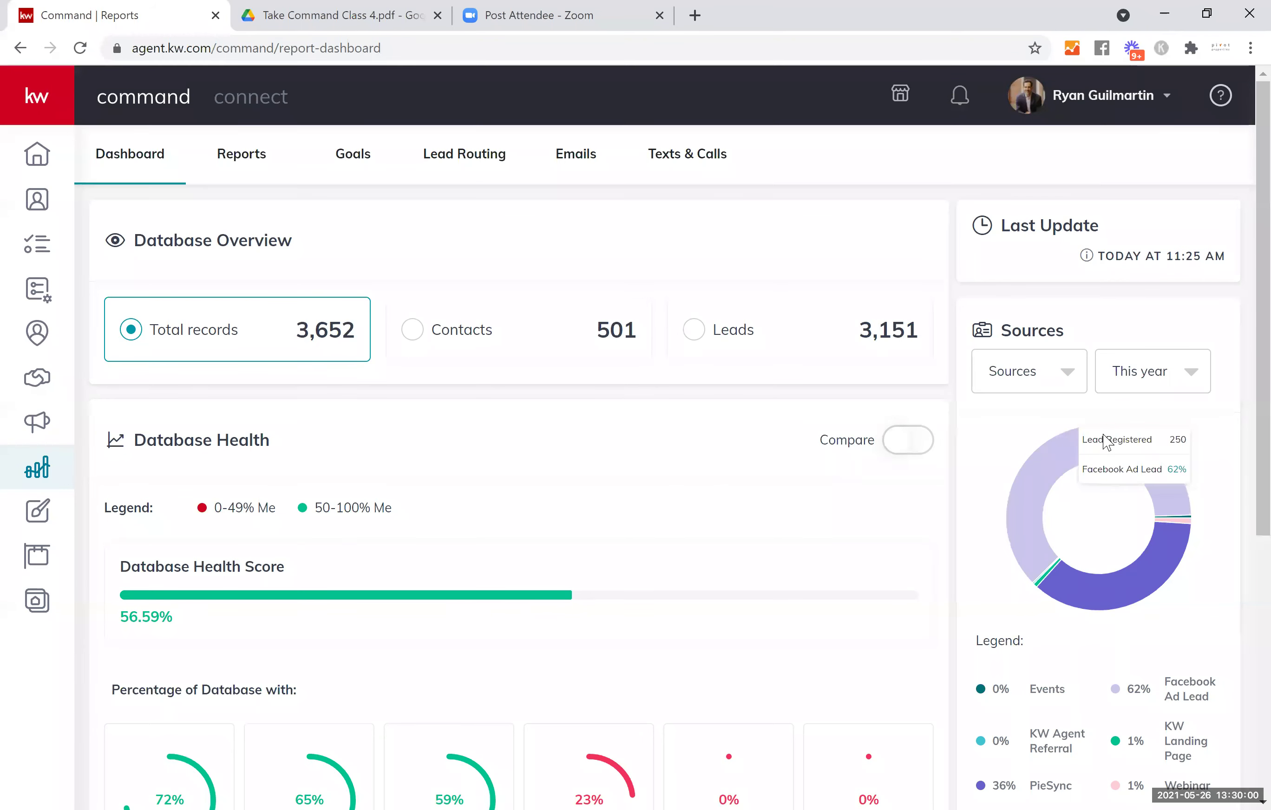
scroll(1112, 499, "down", 1)
scroll(1108, 490, "down", 1)
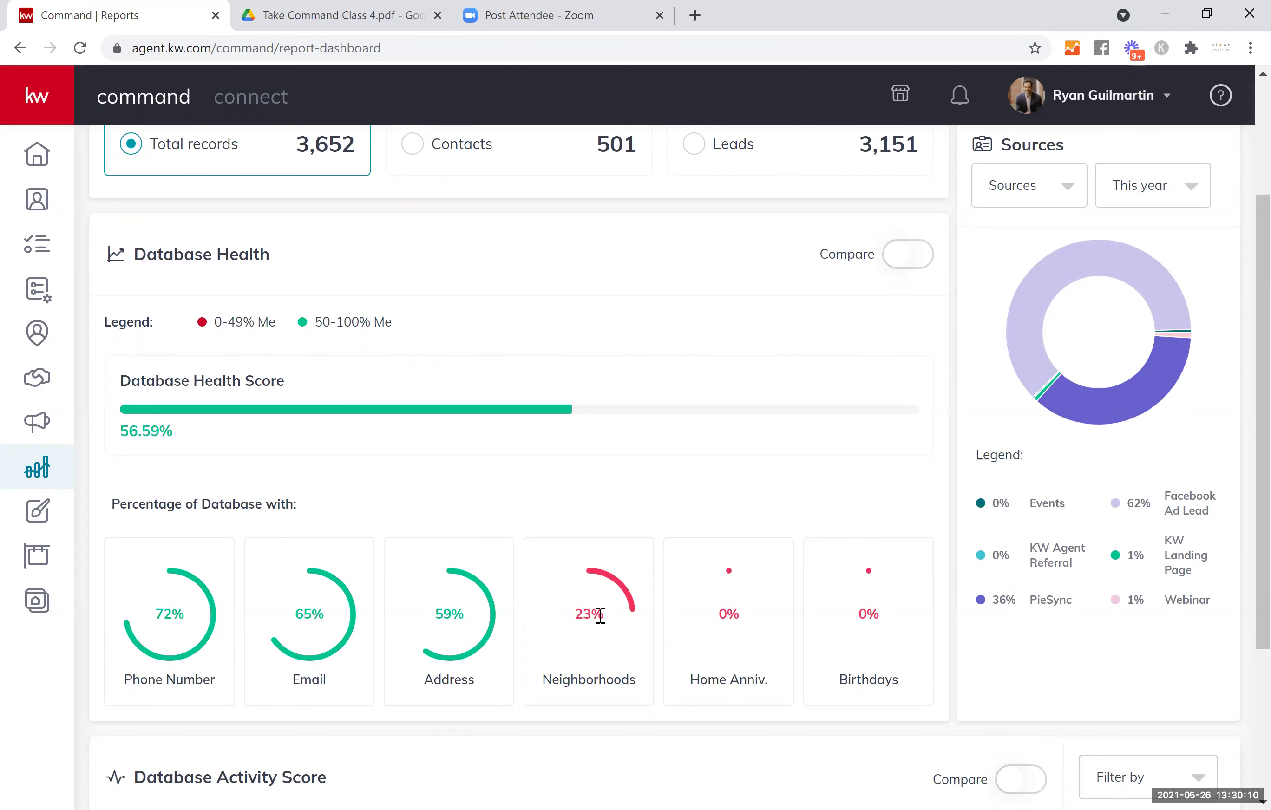
scroll(558, 555, "down", 1)
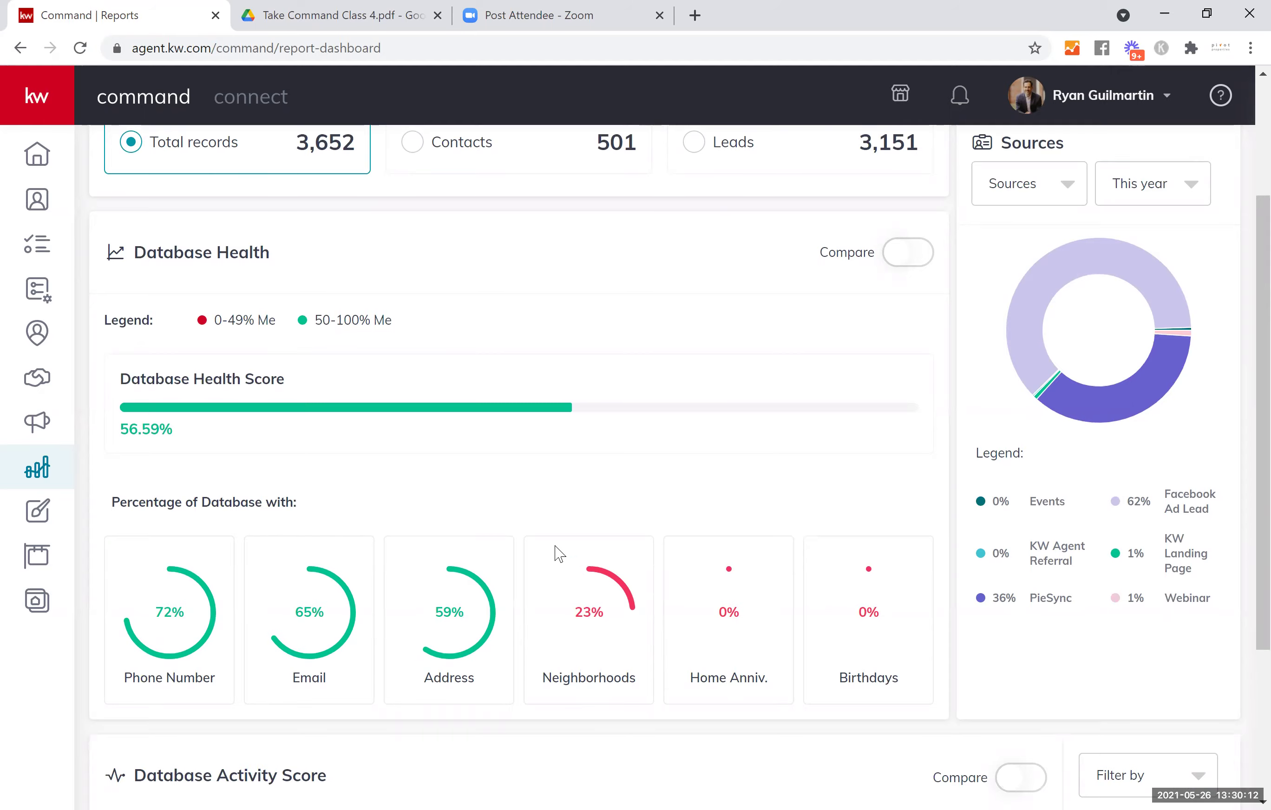
scroll(558, 555, "down", 4)
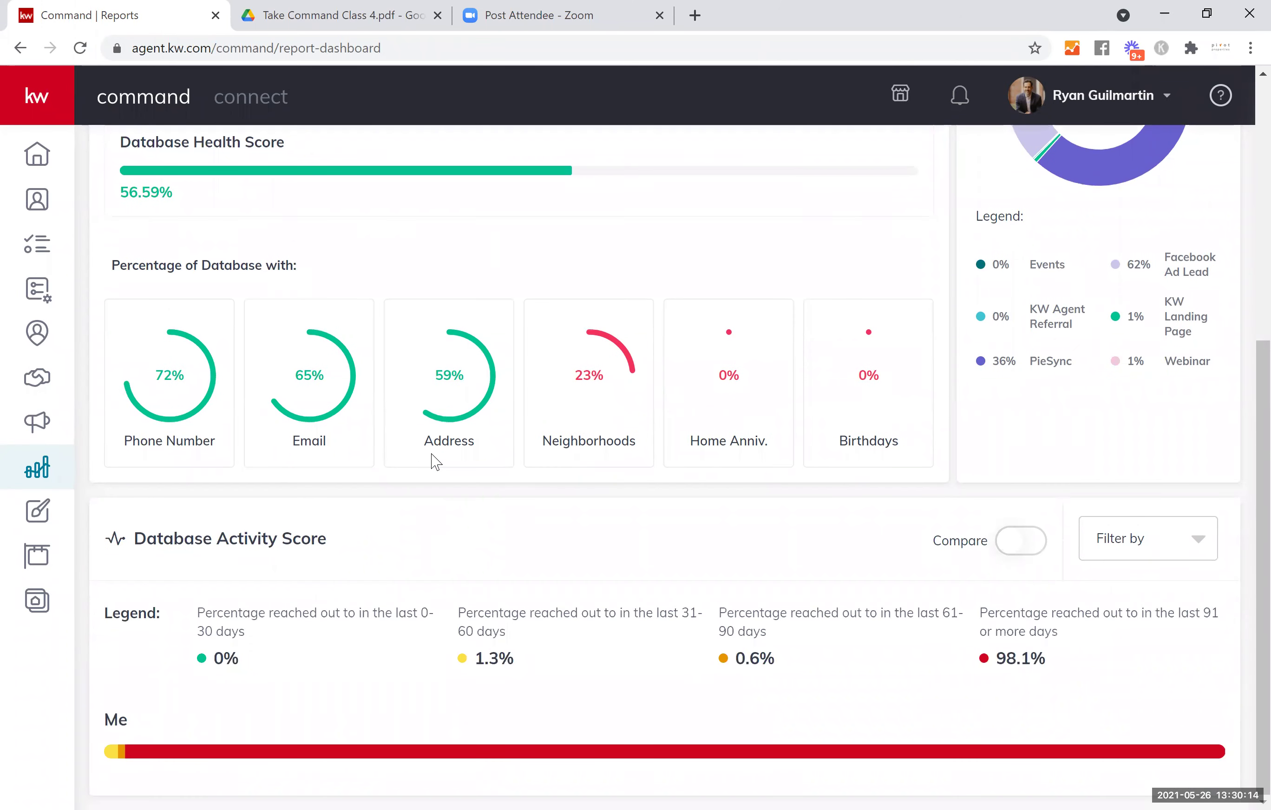
scroll(483, 581, "up", 3)
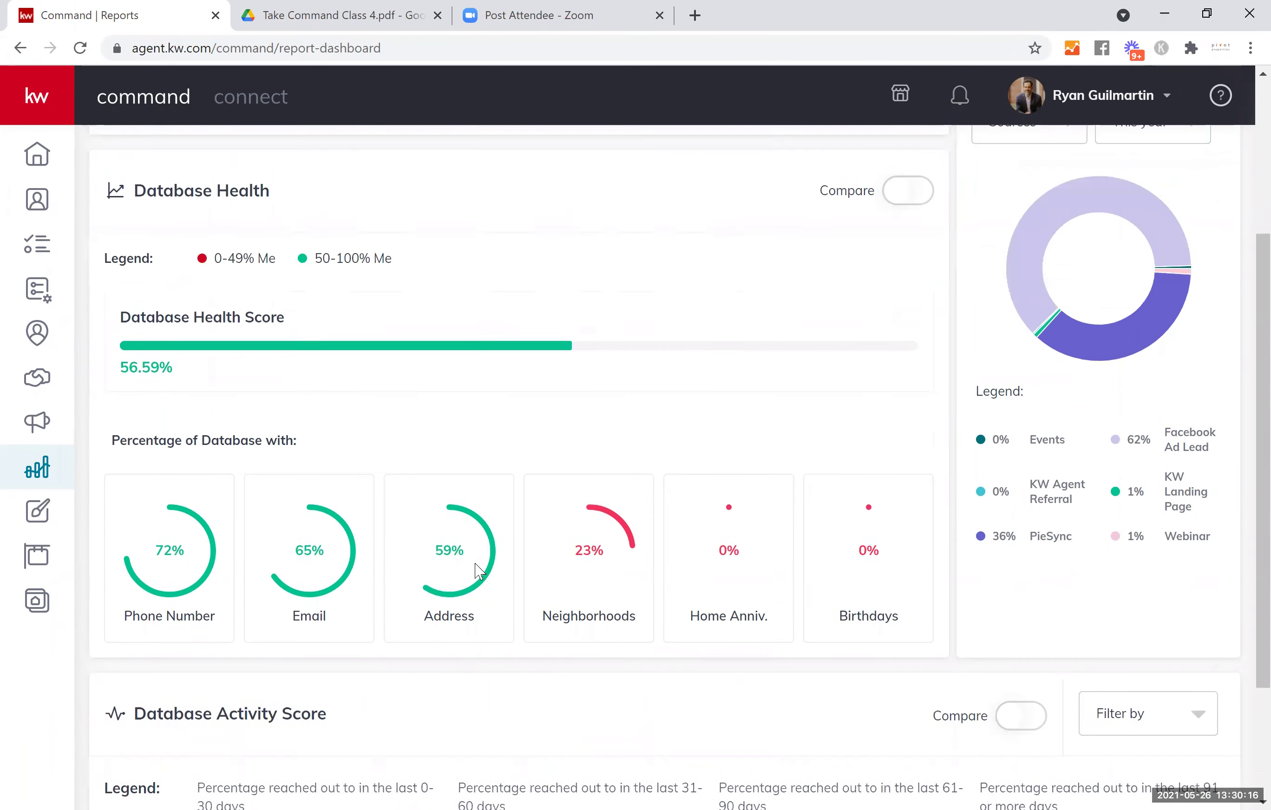
scroll(479, 571, "down", 3)
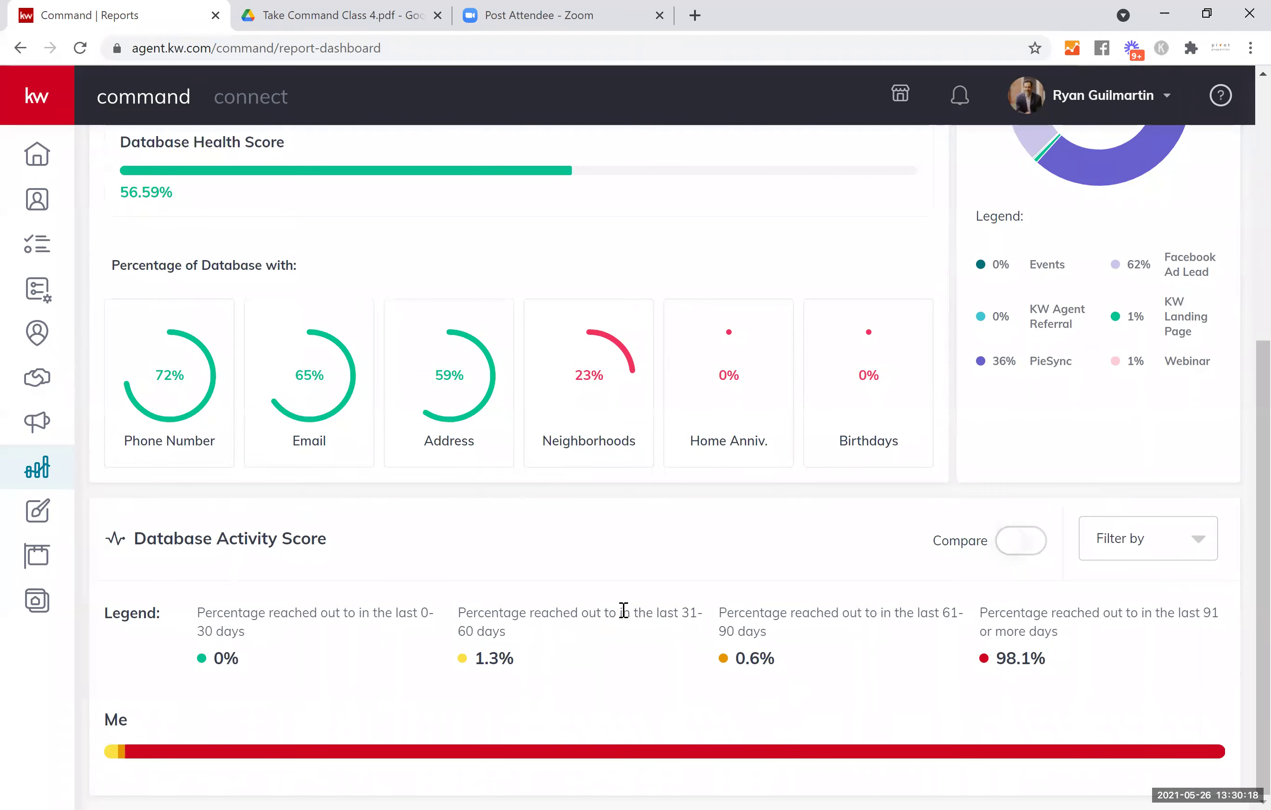
scroll(578, 577, "up", 7)
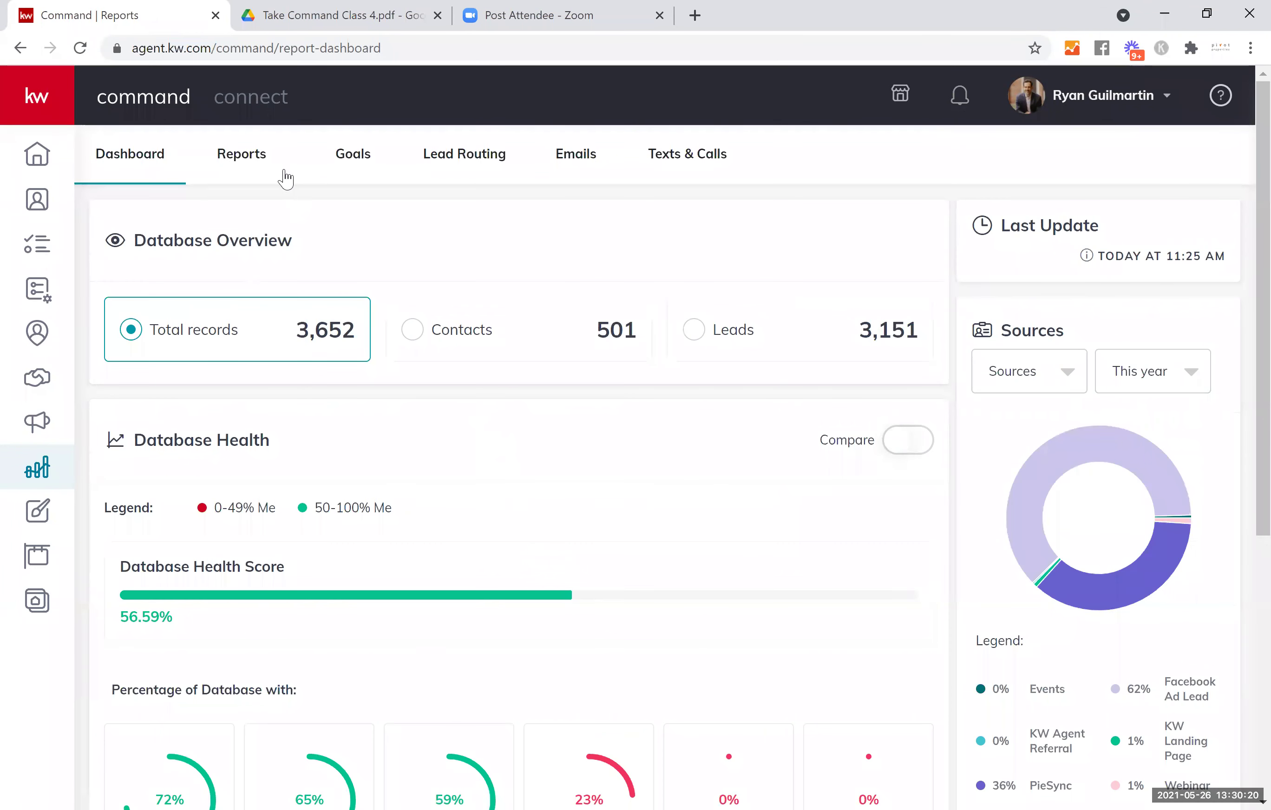
Open the detailed reports and view the Database Report followed by the Goals Report.
left_click(251, 160)
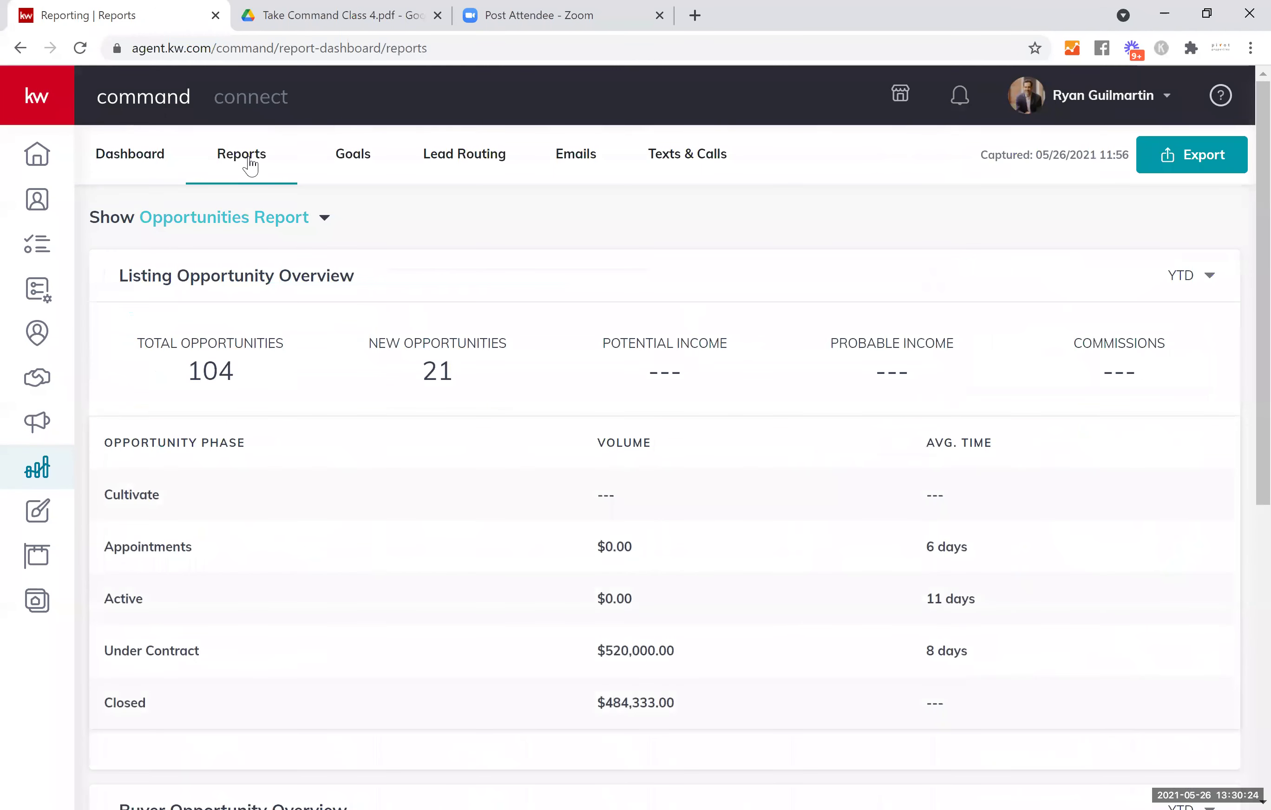
left_click(325, 219)
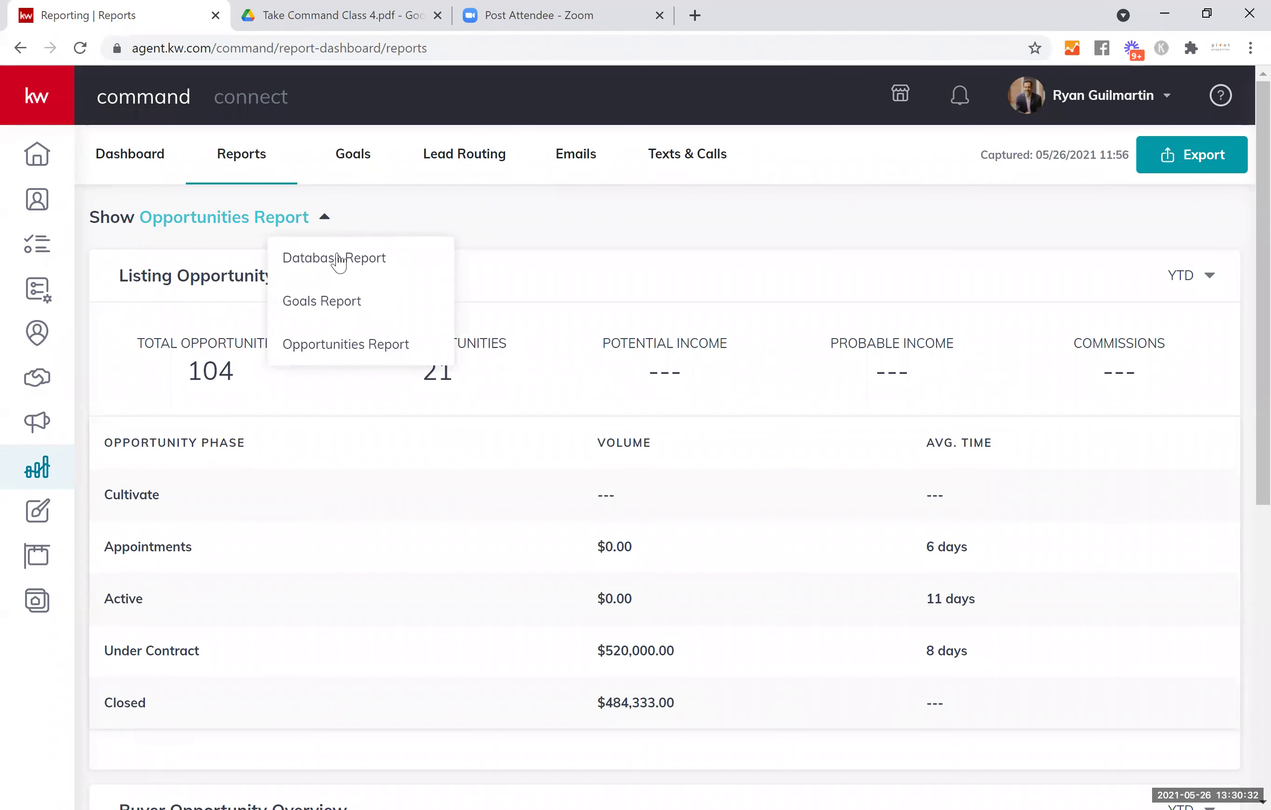
left_click(339, 260)
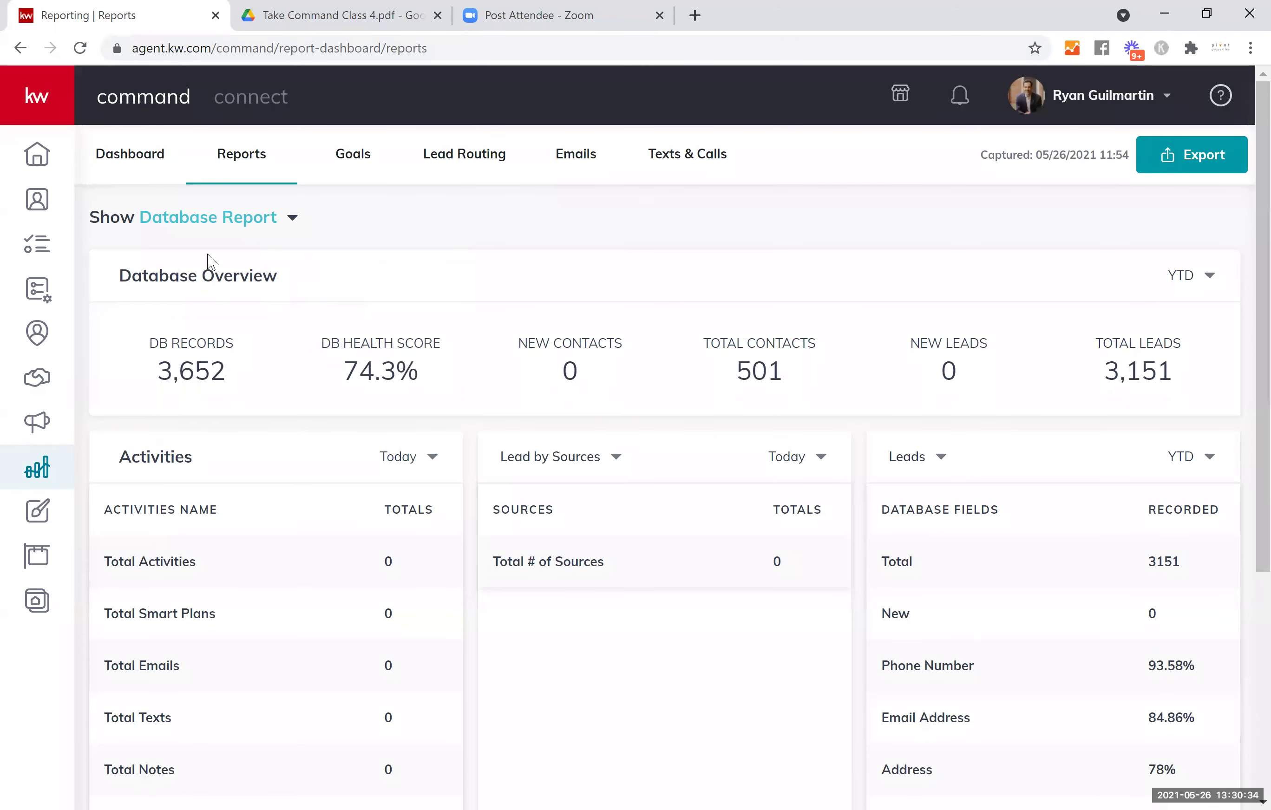
left_click(296, 223)
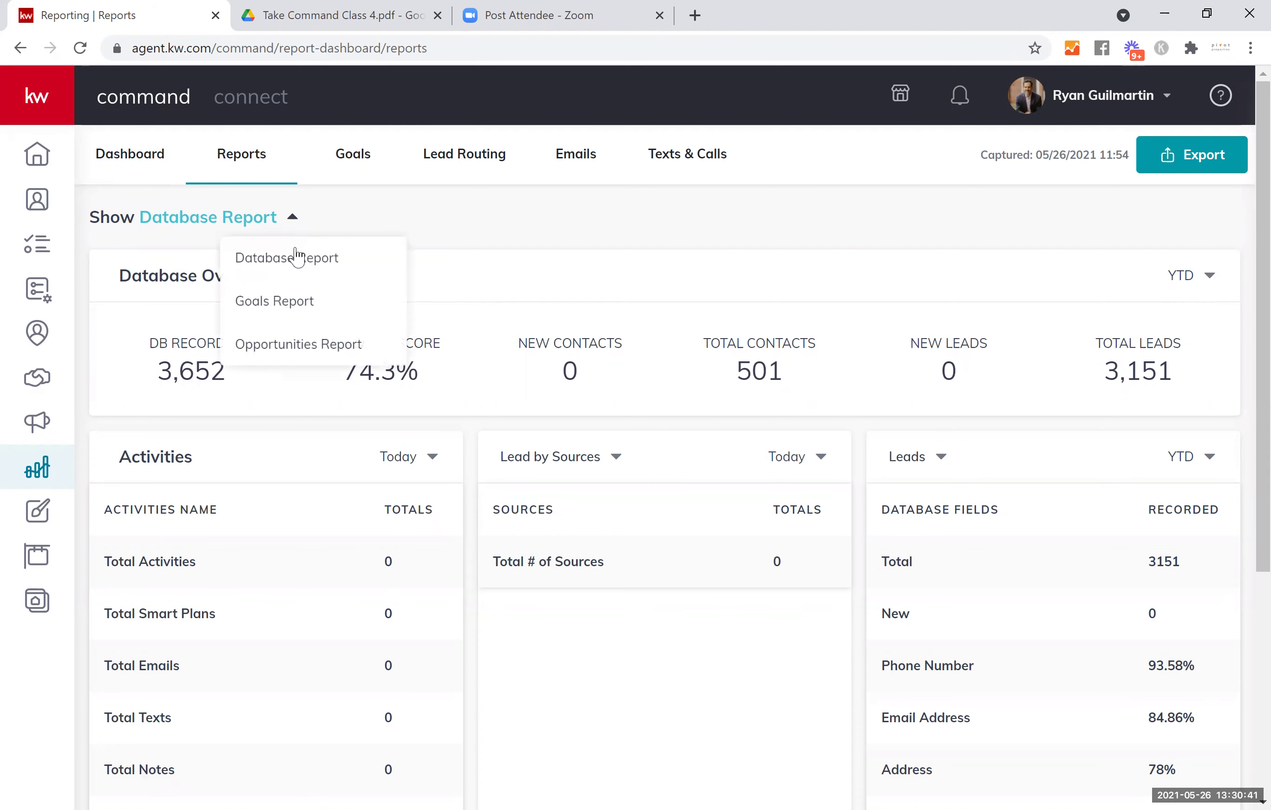
left_click(289, 304)
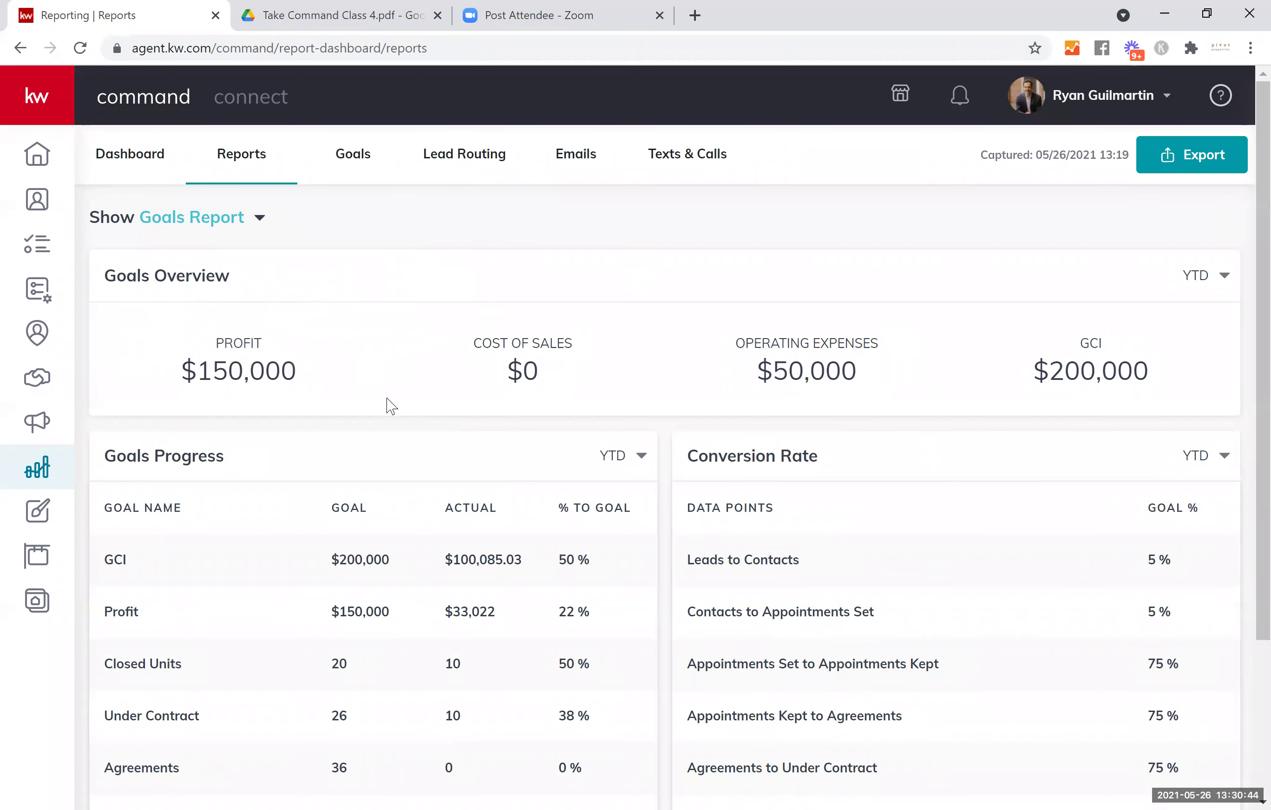
Show the Opportunities Report and review its listing and buyer opportunity overviews.
left_click(261, 220)
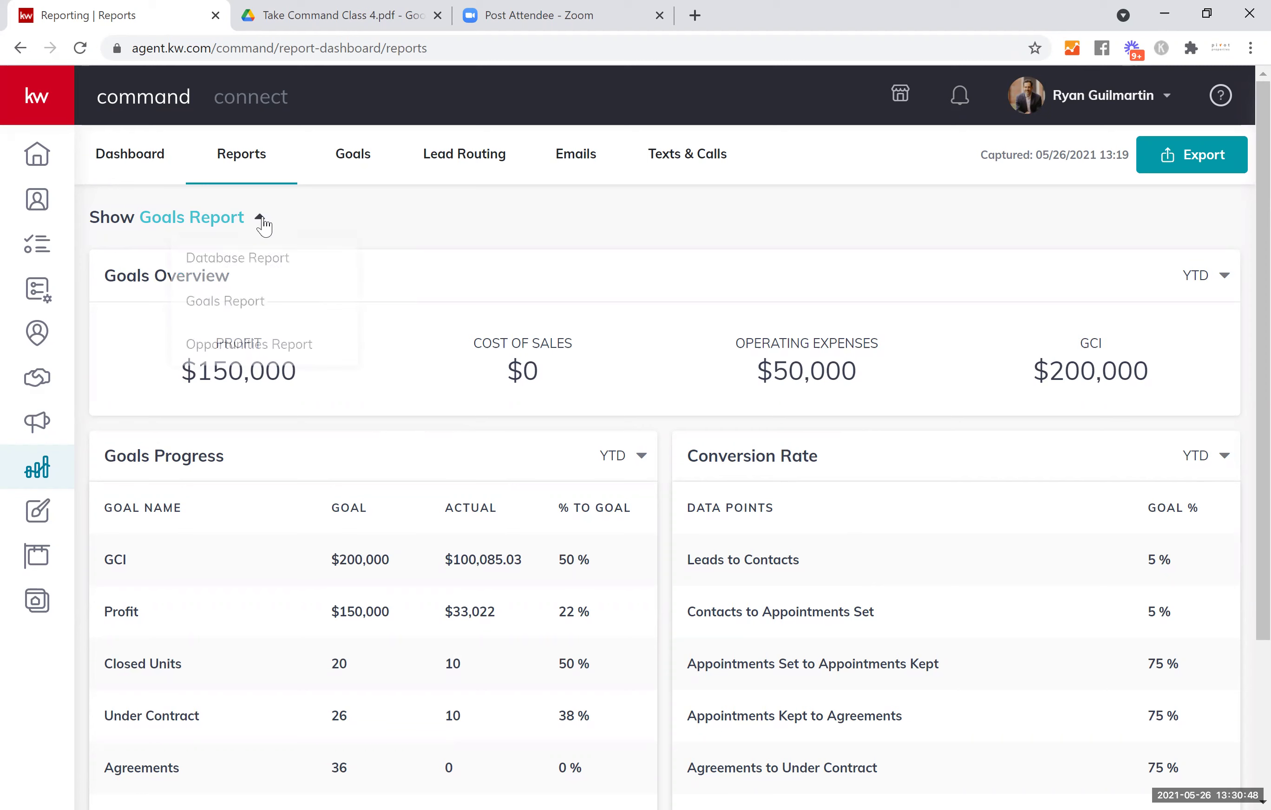
left_click(267, 347)
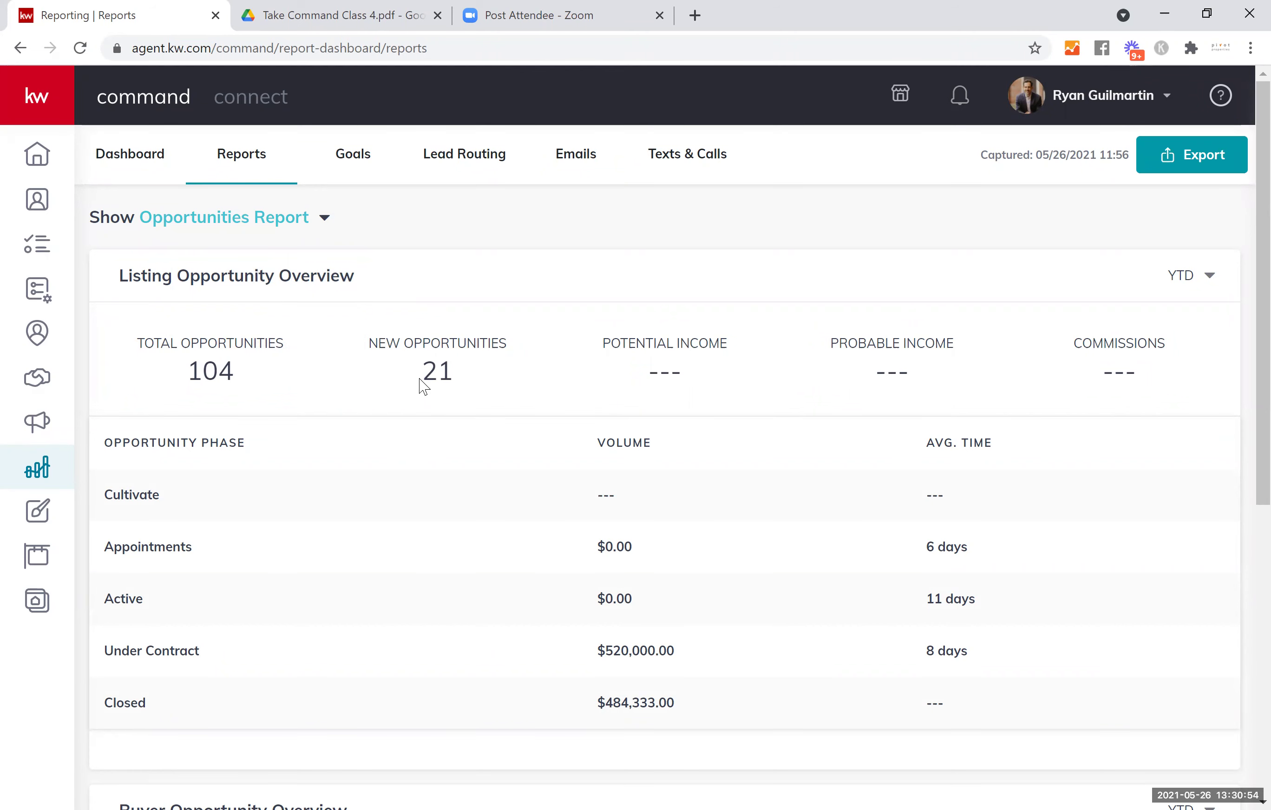
scroll(421, 383, "down", 9)
scroll(418, 380, "up", 6)
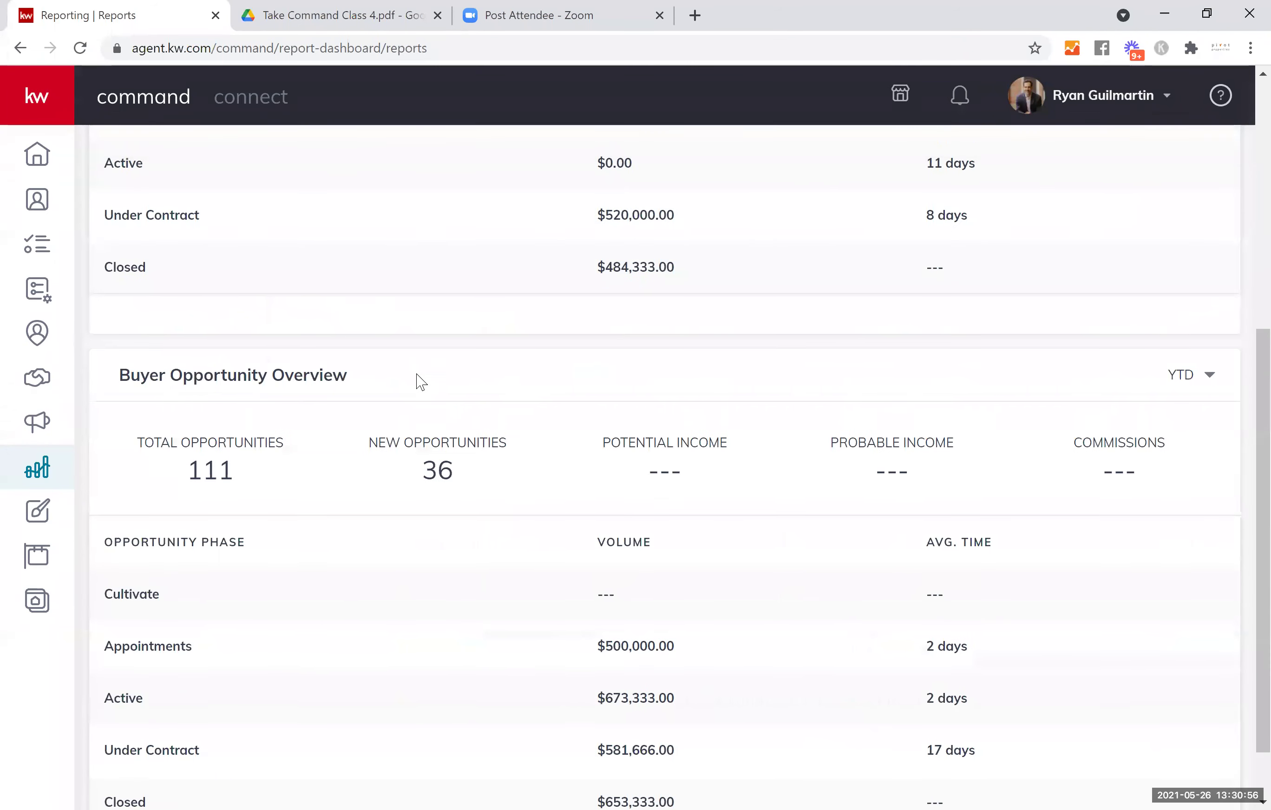
scroll(415, 378, "up", 3)
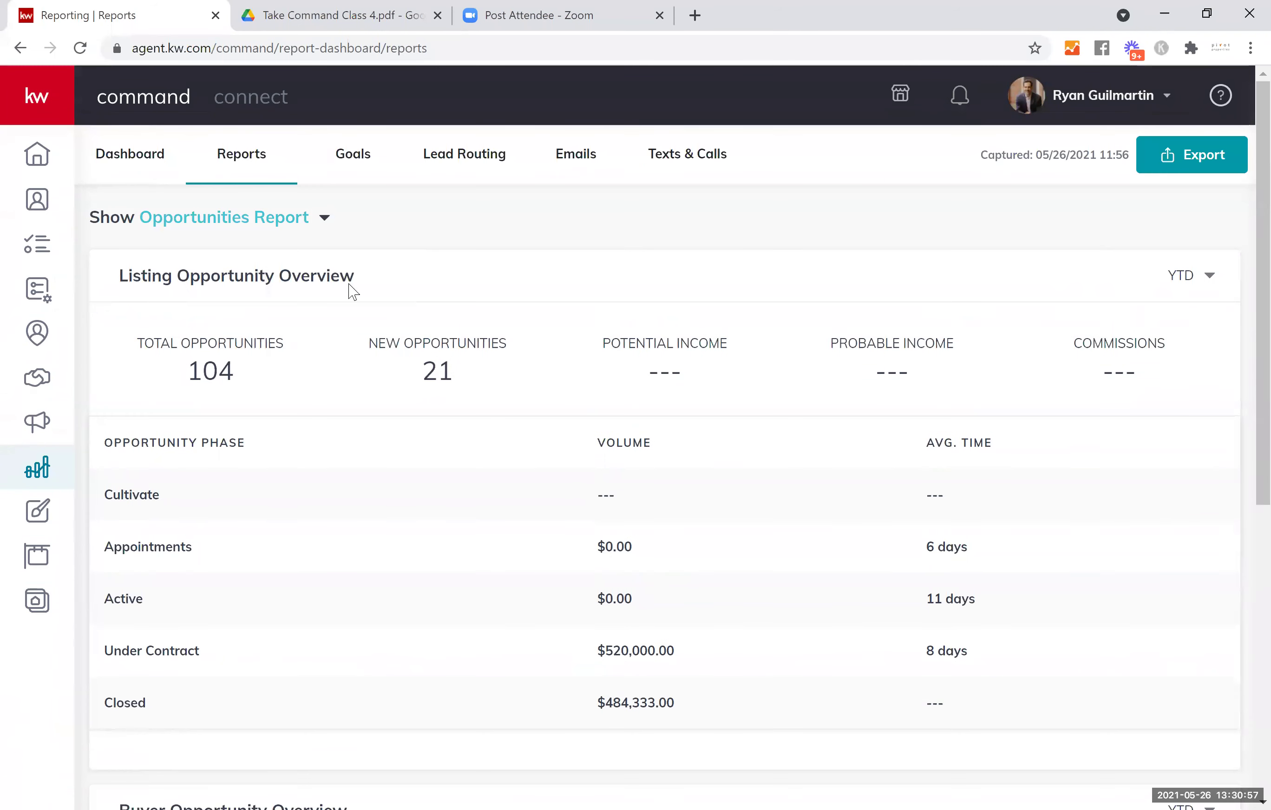
View the Goals page, open its Goal Setting guide from the goals settings, and close the guide.
left_click(355, 165)
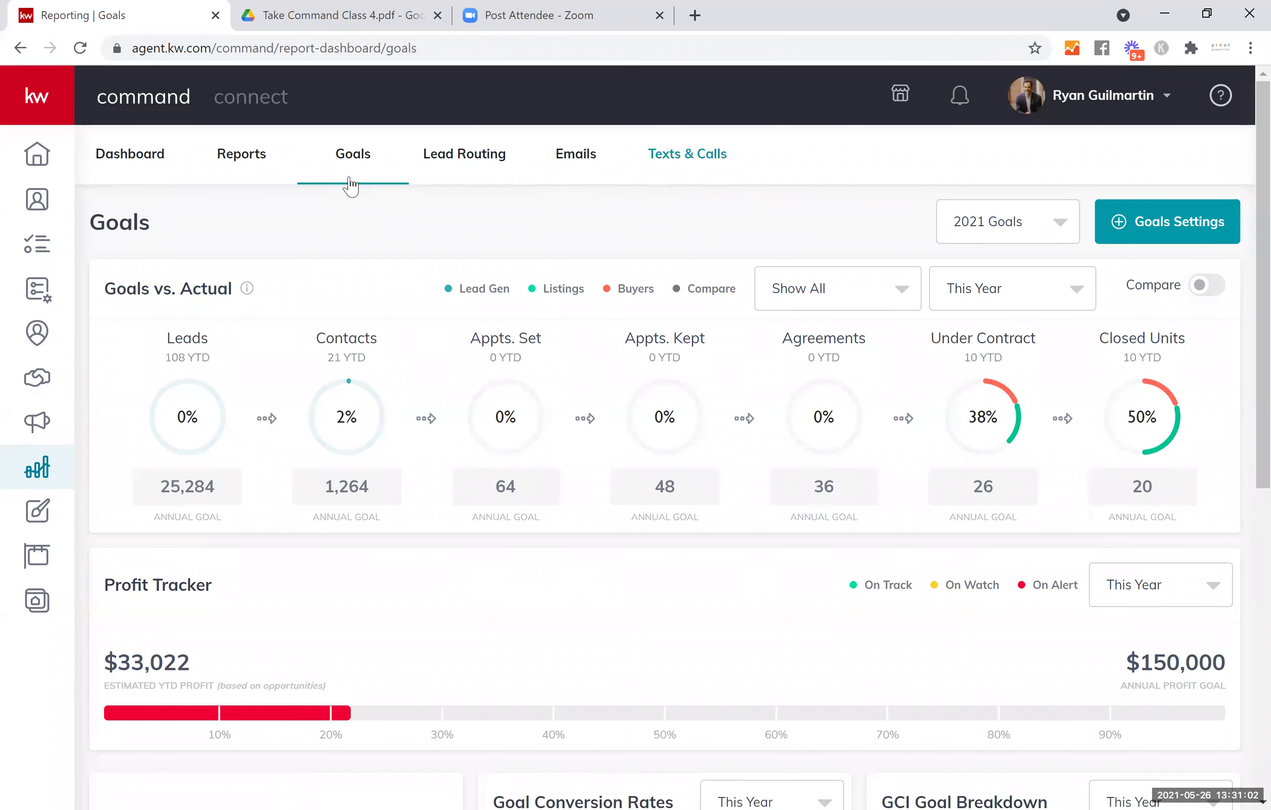
left_click(1154, 227)
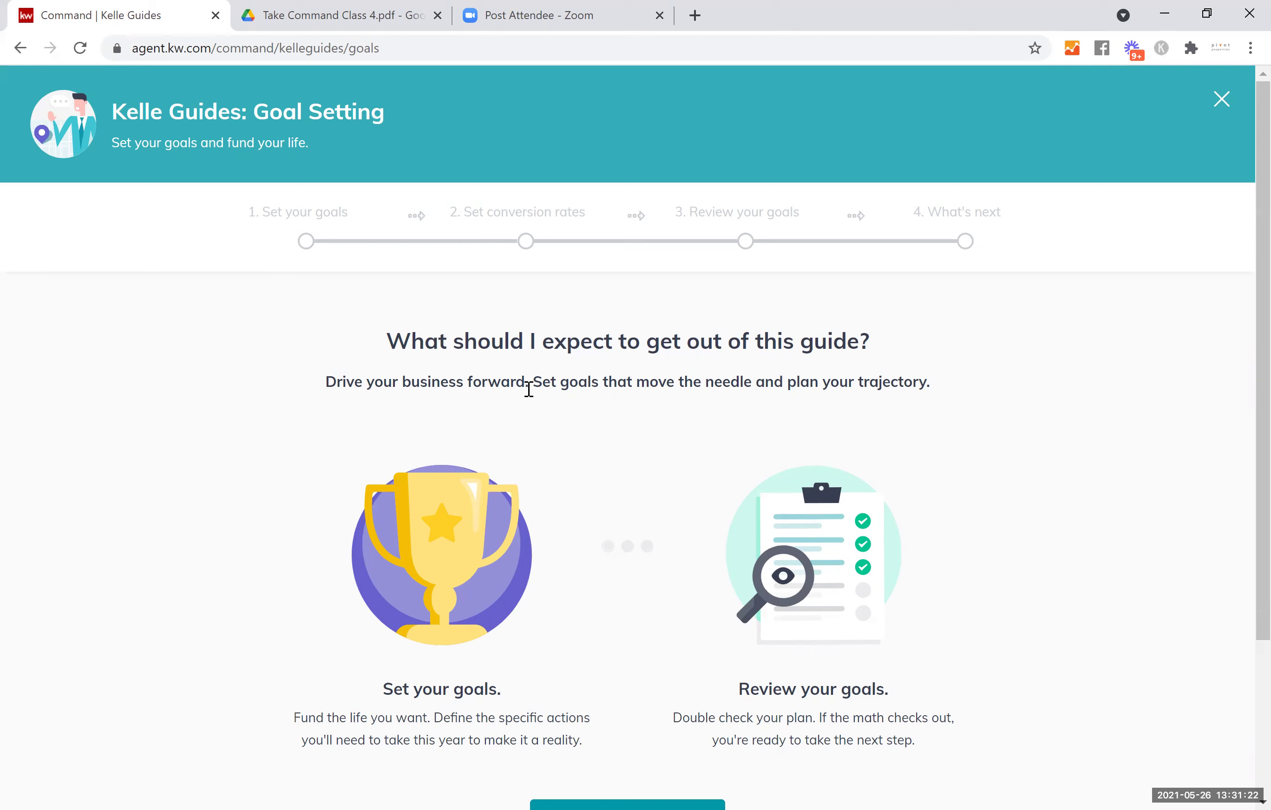
left_click(1221, 101)
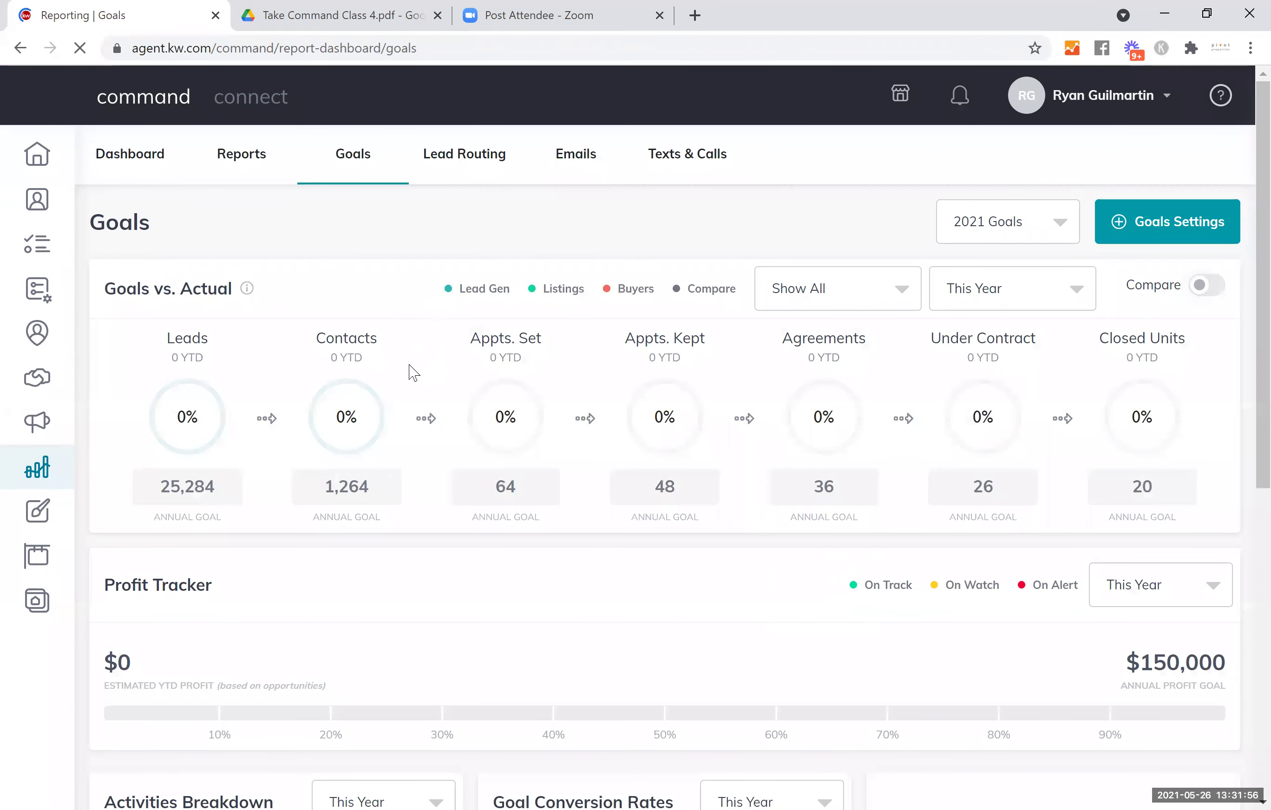
Examine the Goals page's Profit Tracker, Activities Breakdown, Goal Conversion Rates and GCI Goal Breakdown.
scroll(411, 373, "down", 5)
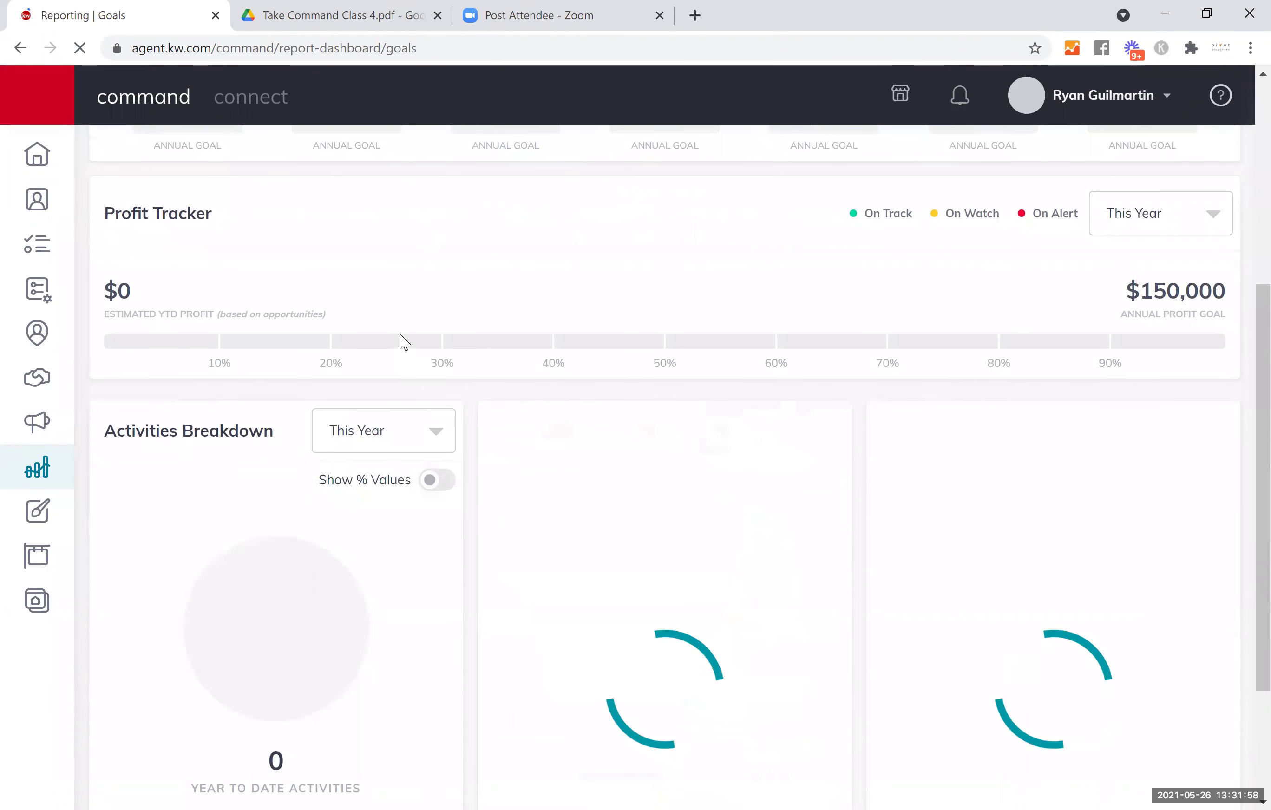
scroll(409, 342, "down", 3)
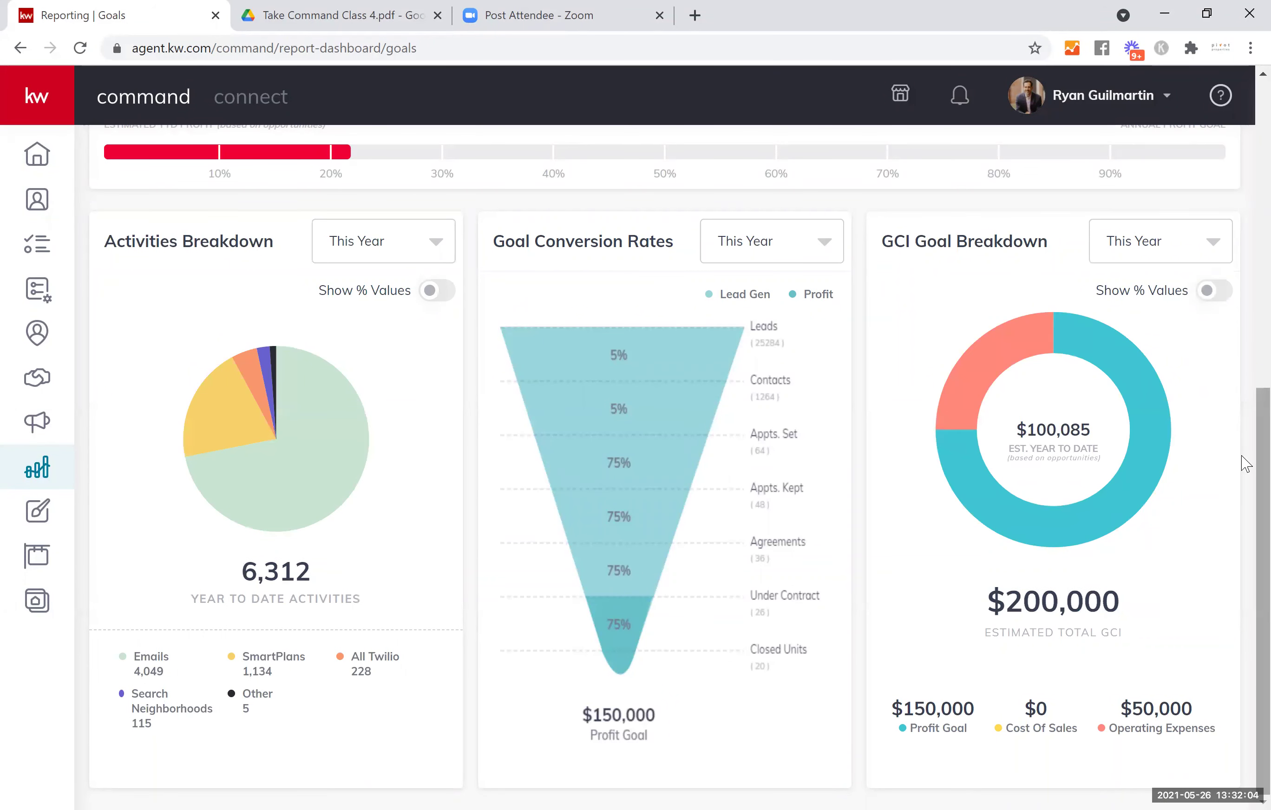
scroll(1243, 380, "up", 10)
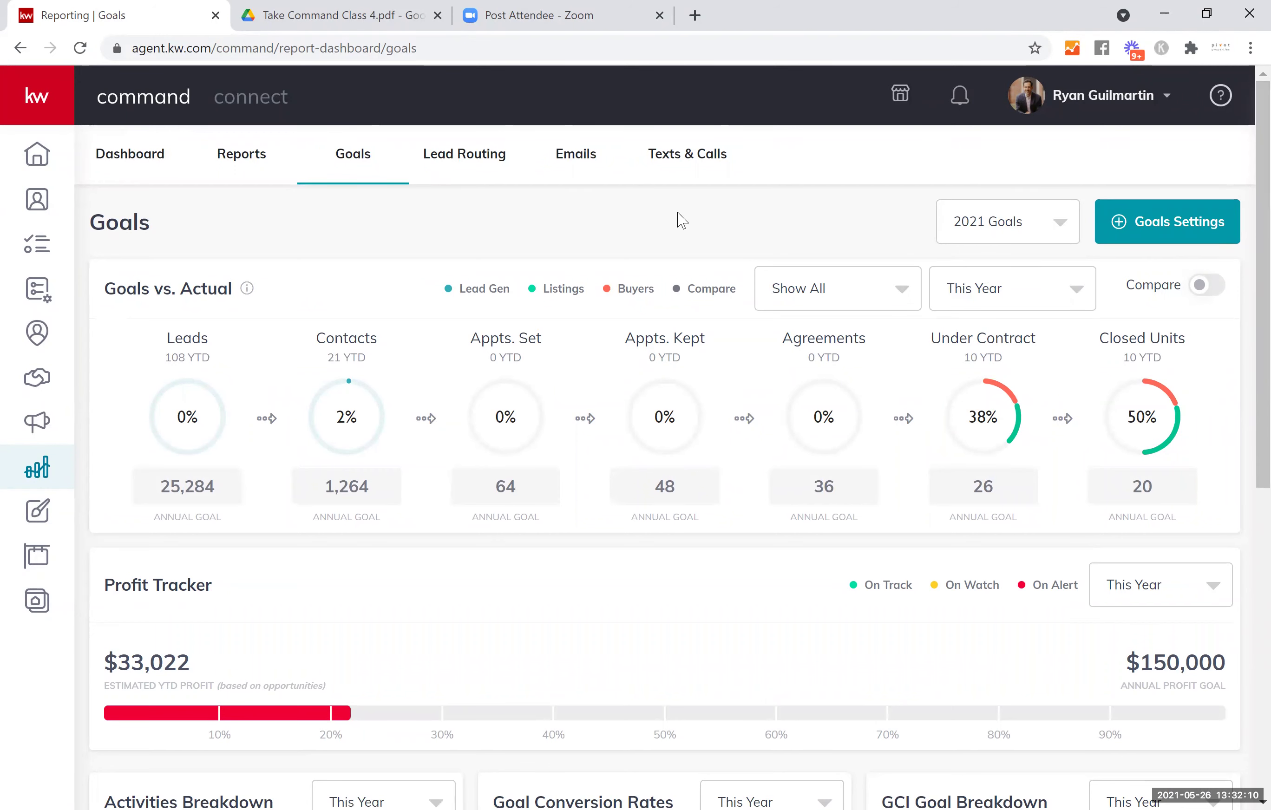
View the Lead Routing, Emails and Texts & Calls reports, including message and call forwarding usage.
left_click(461, 159)
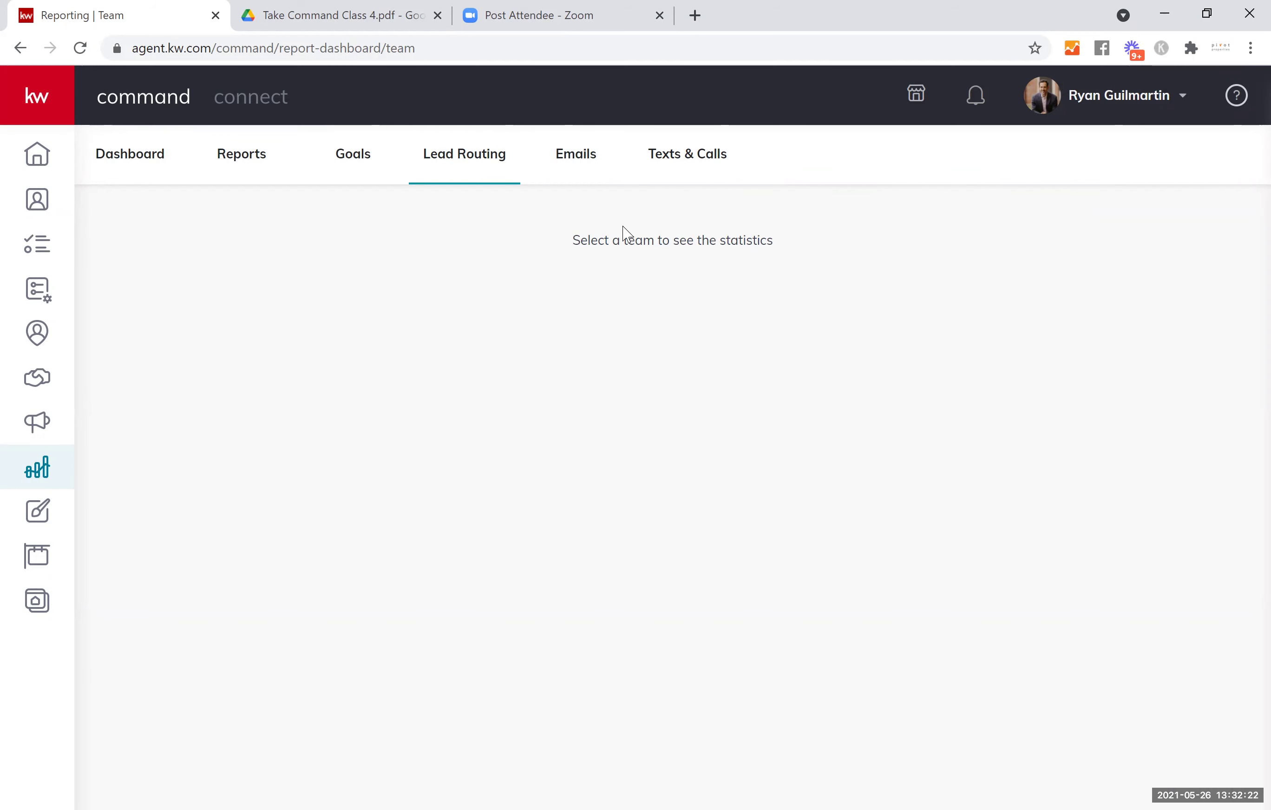
left_click(590, 165)
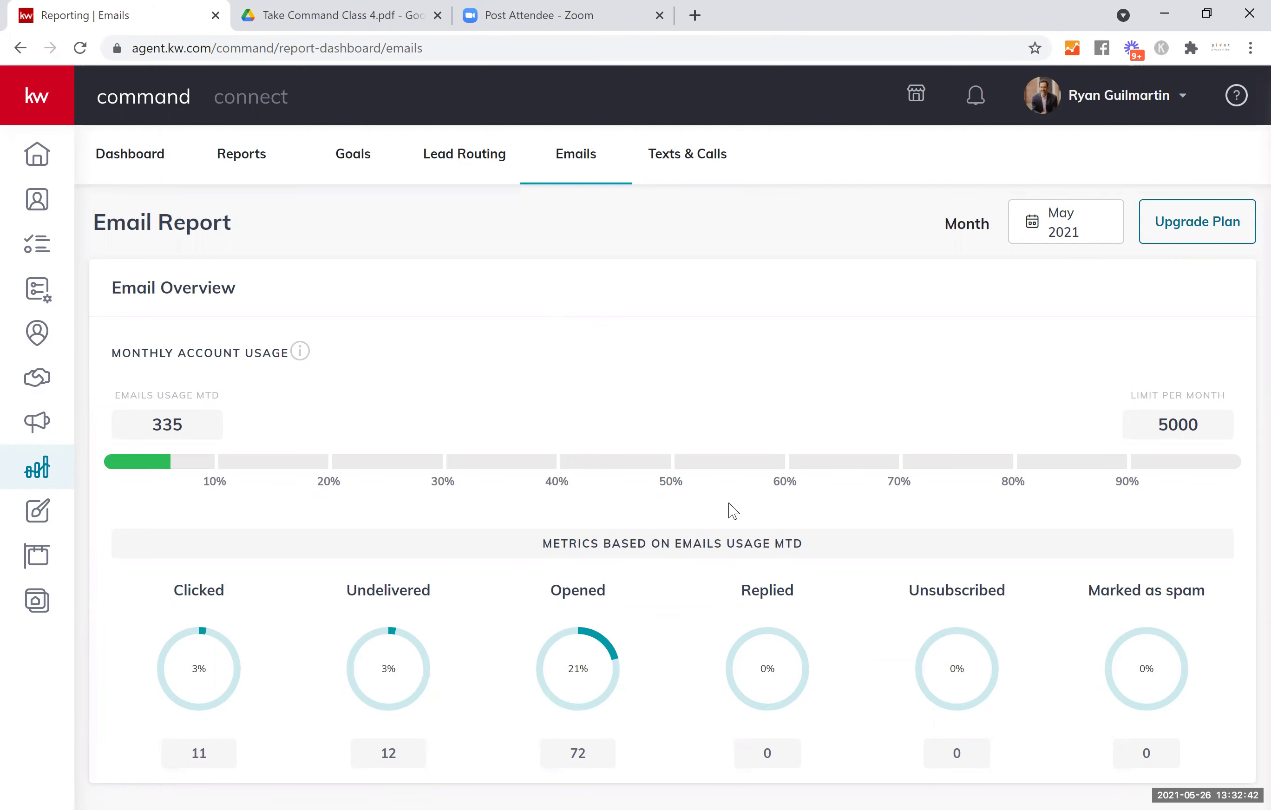
left_click(681, 158)
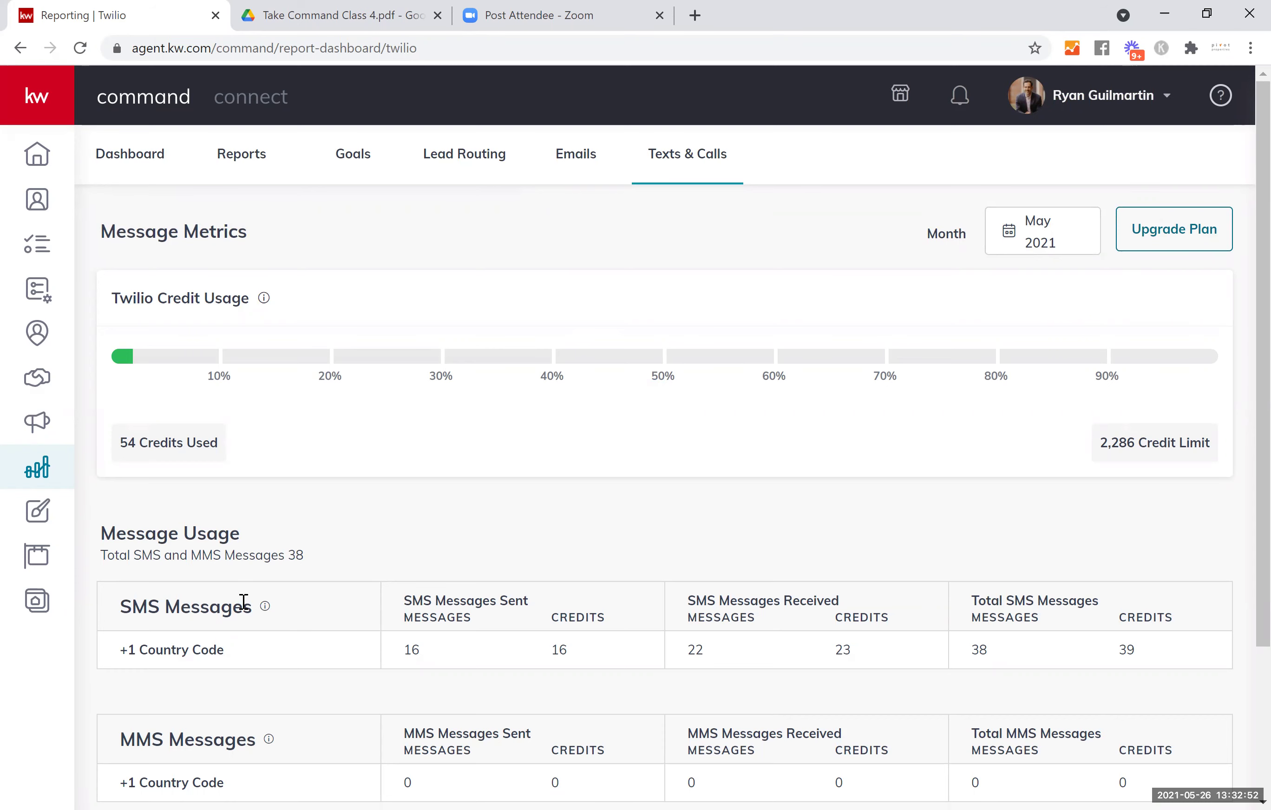
scroll(244, 602, "down", 3)
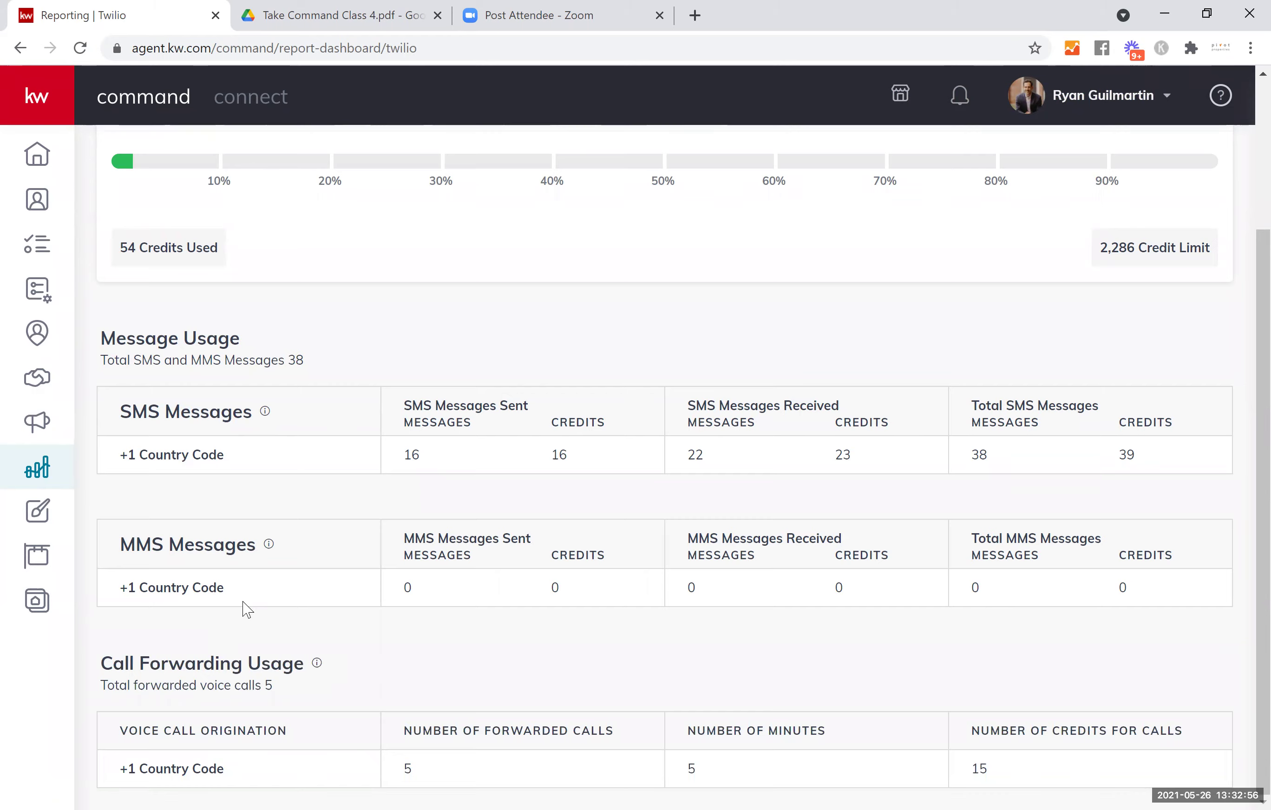
scroll(242, 593, "up", 3)
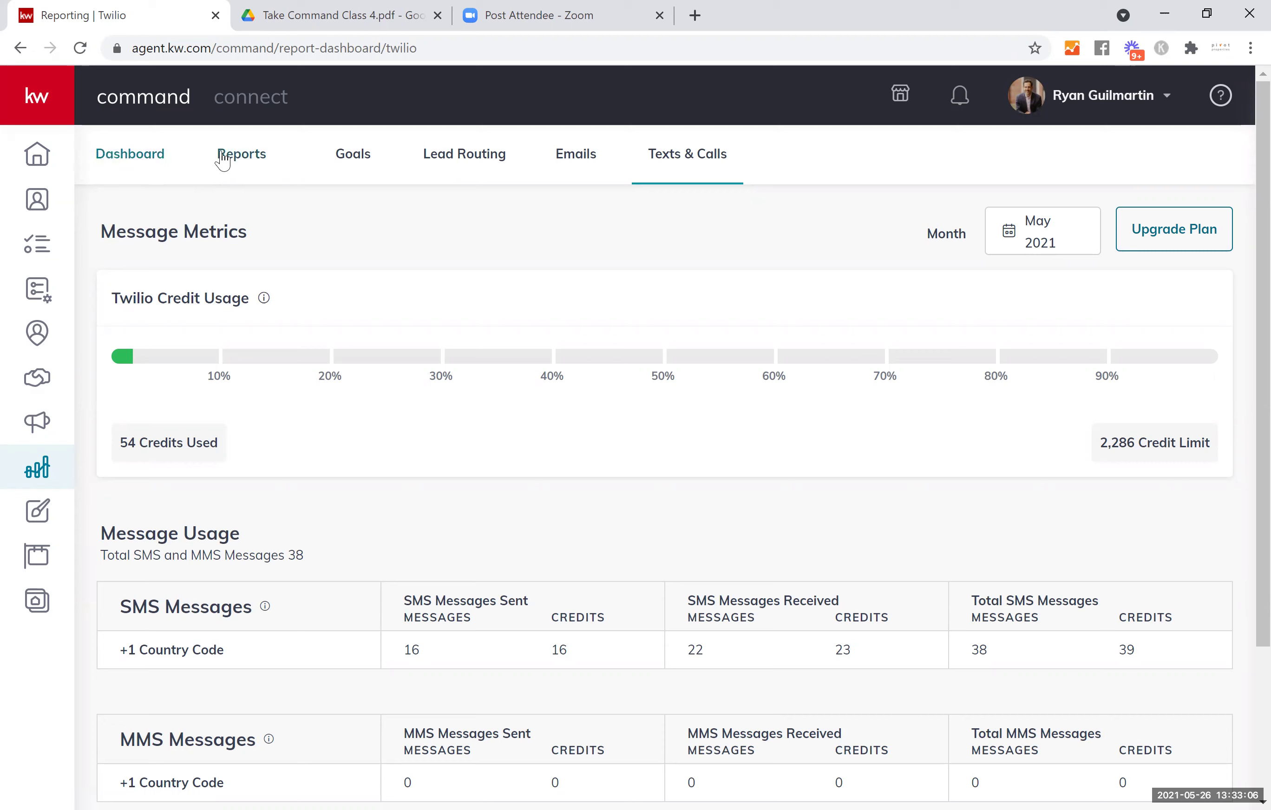
Return to the Goals page and review the Profit Tracker and the Goals vs. Actual figures.
left_click(353, 165)
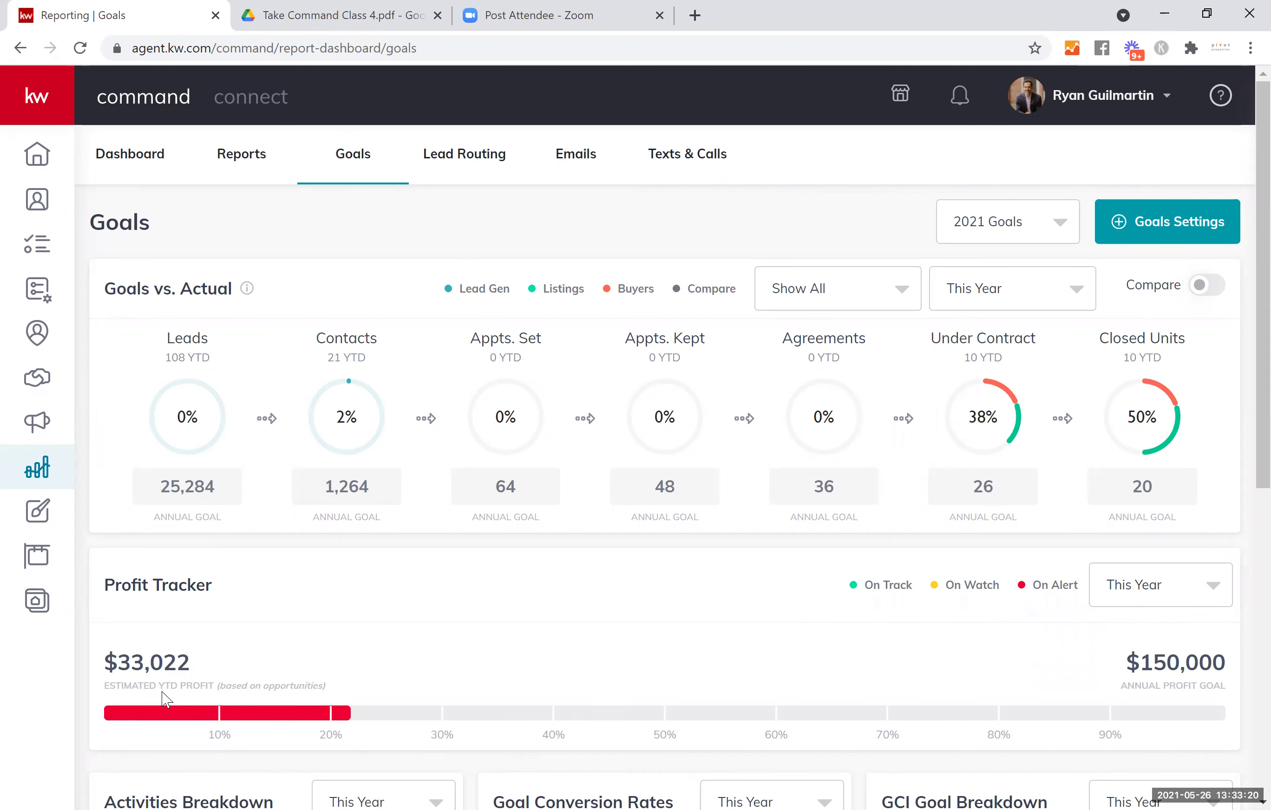
mouse_move(346, 716)
mouse_move(499, 412)
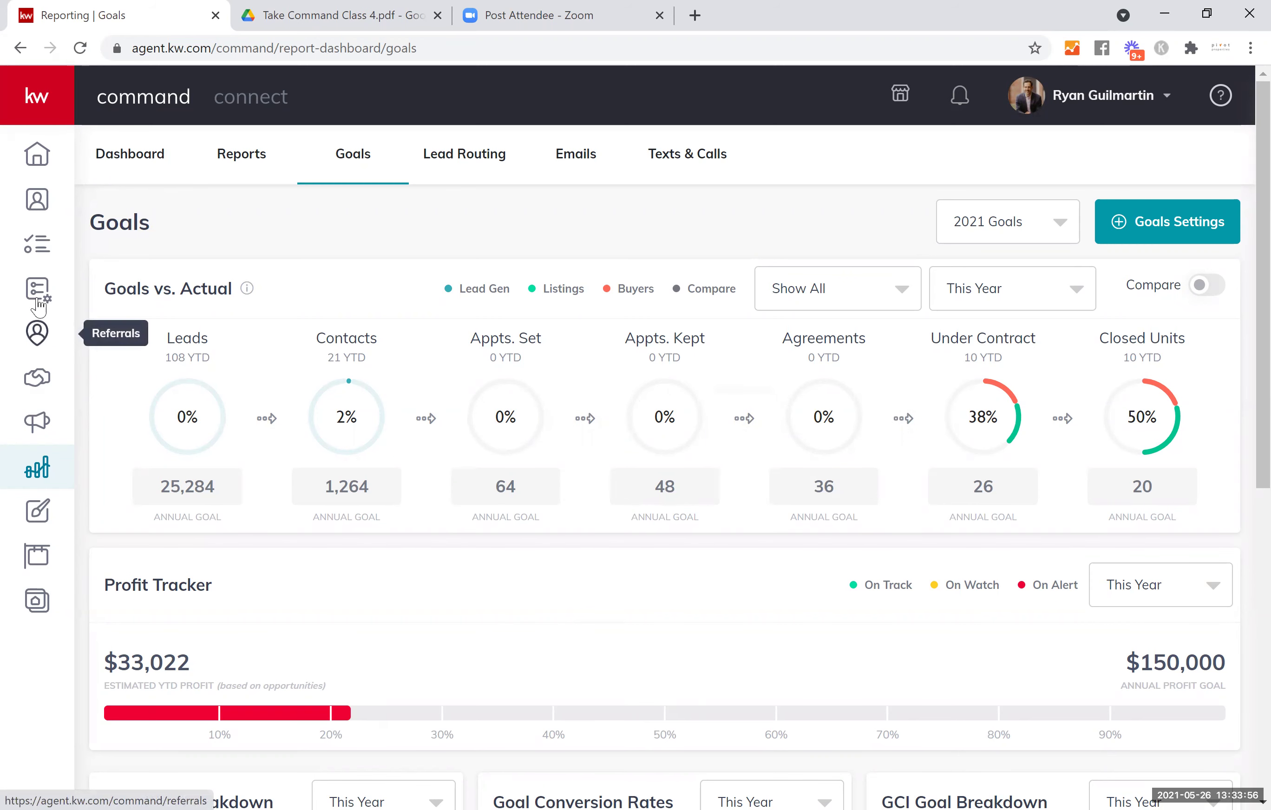
Open the Command home dashboard and examine its Goals section, including the listings and buyers split of Closed Units.
left_click(36, 157)
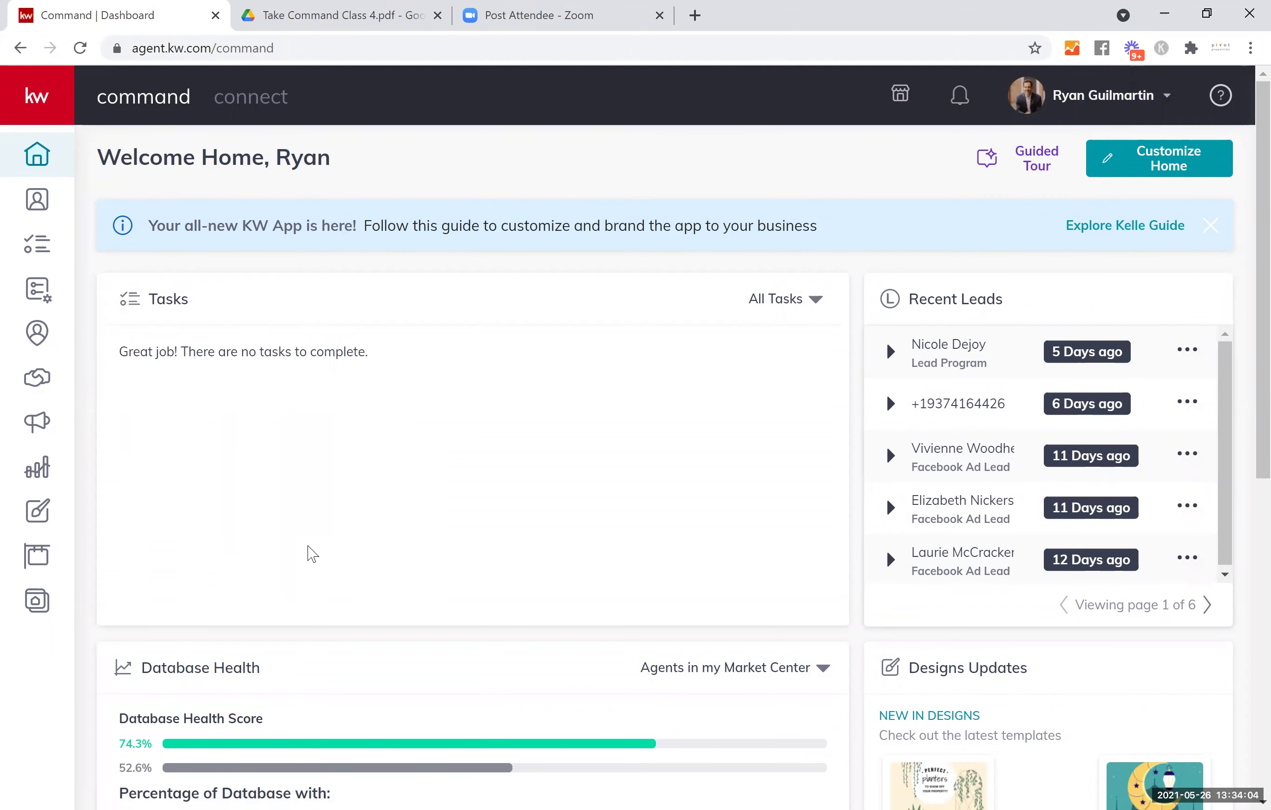
scroll(310, 554, "down", 3)
scroll(308, 555, "down", 6)
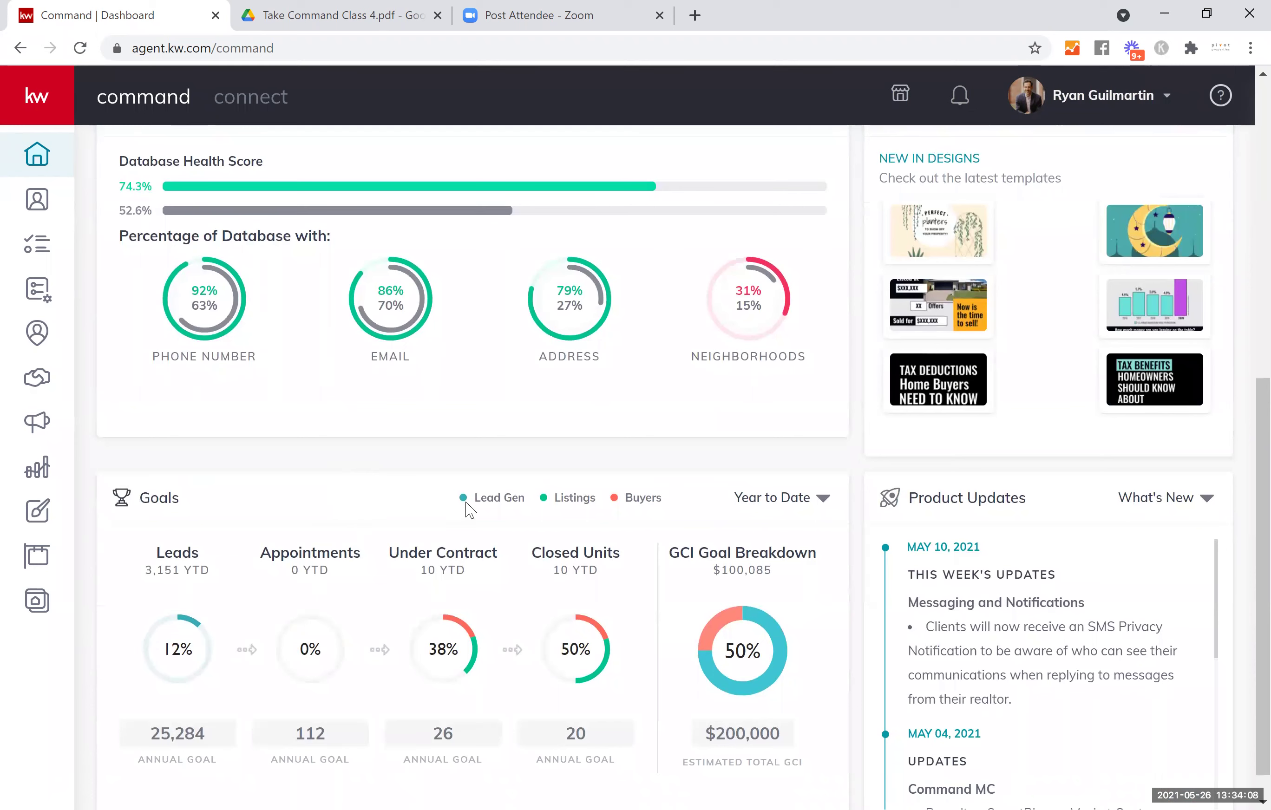
mouse_move(555, 660)
scroll(537, 593, "down", 1)
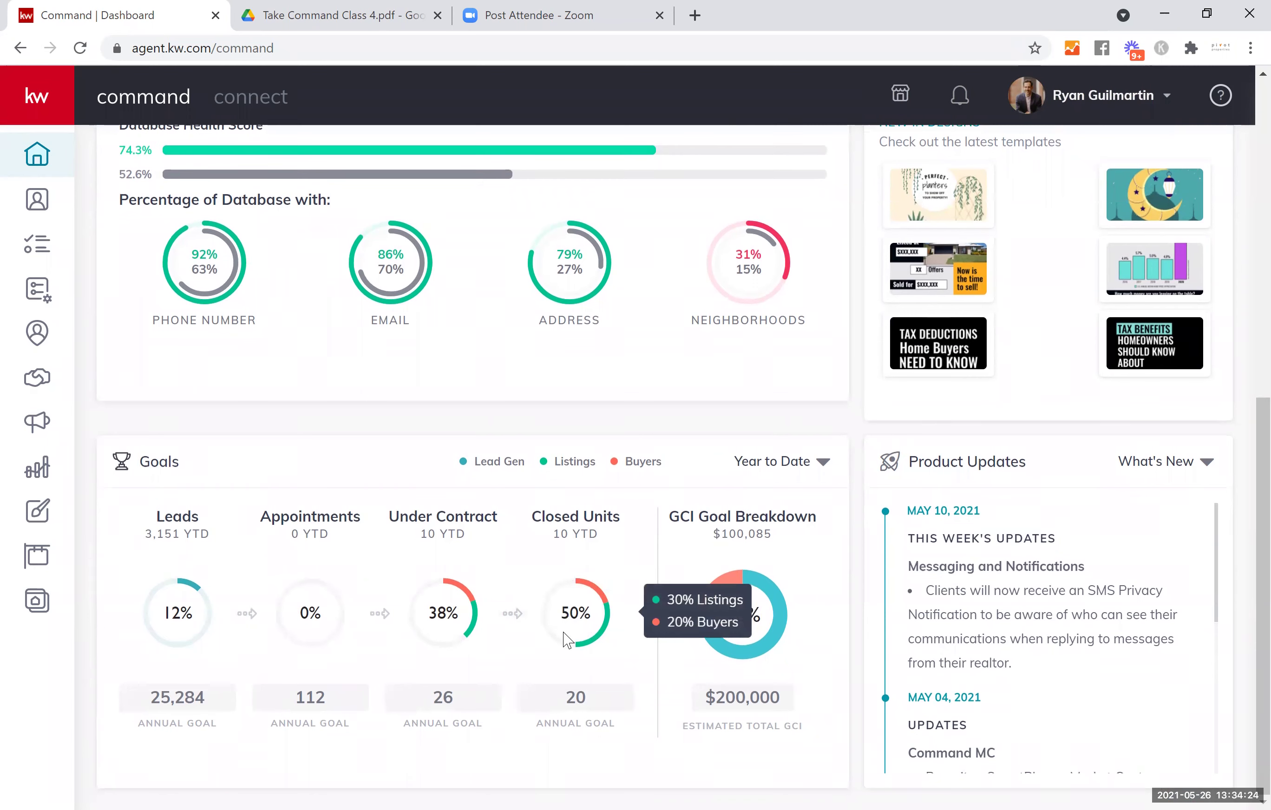